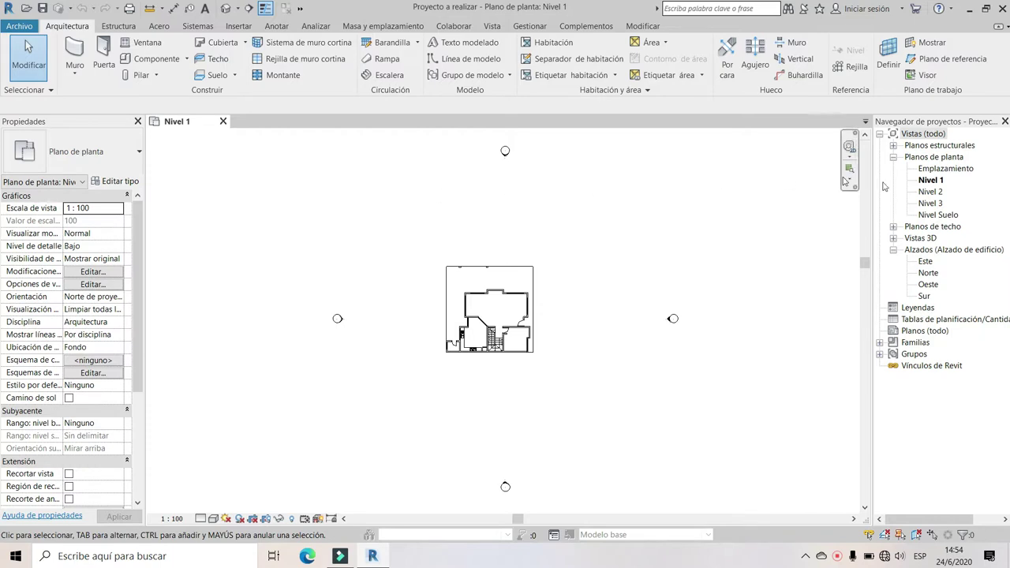
# View the Nivel 2 plan and the 3D house, then zoom into the stair on Nivel 1
pyautogui.doubleClick(932, 192)
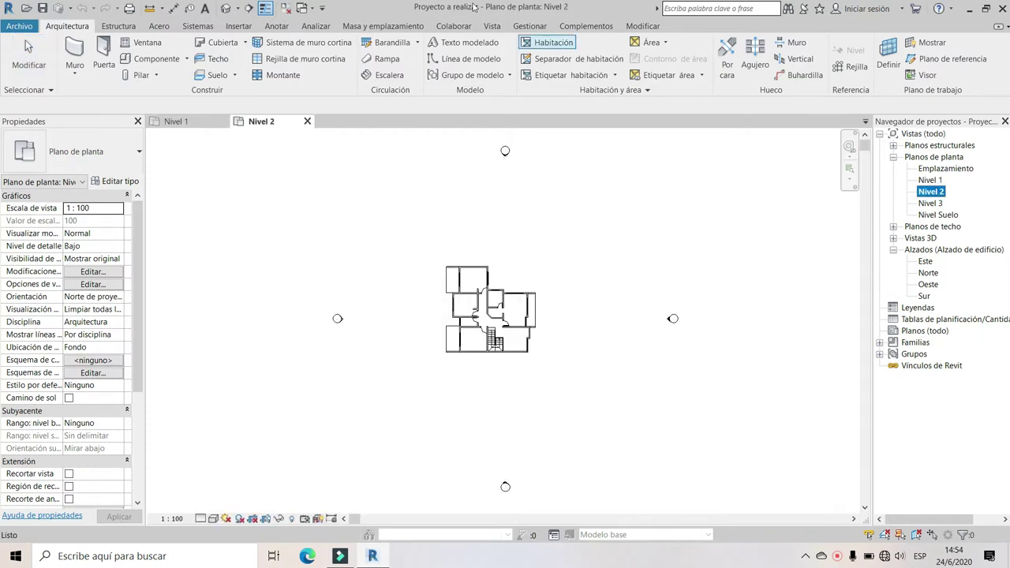
pyautogui.click(226, 10)
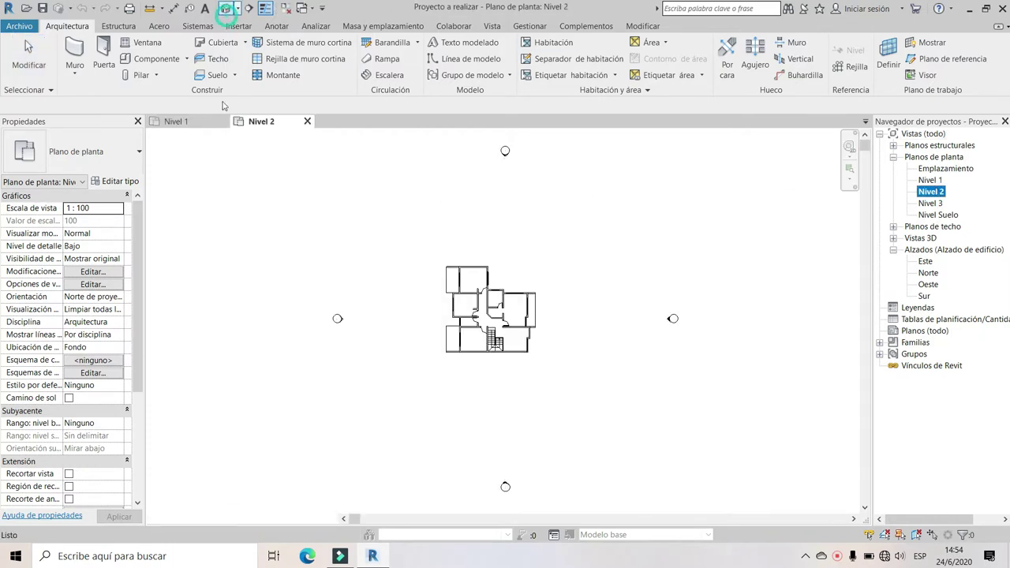
pyautogui.click(175, 122)
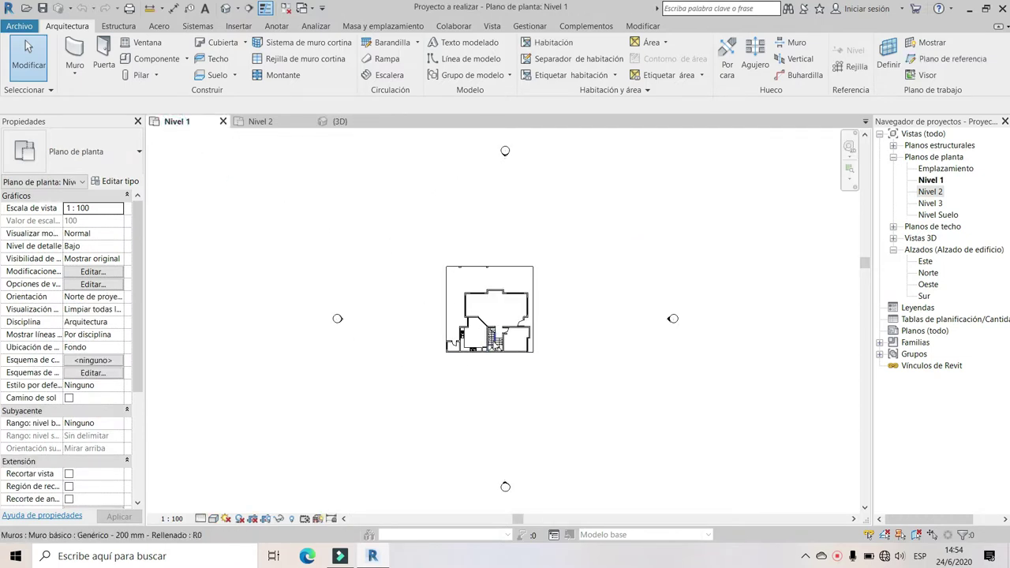
pyautogui.scroll(5, 484, 329)
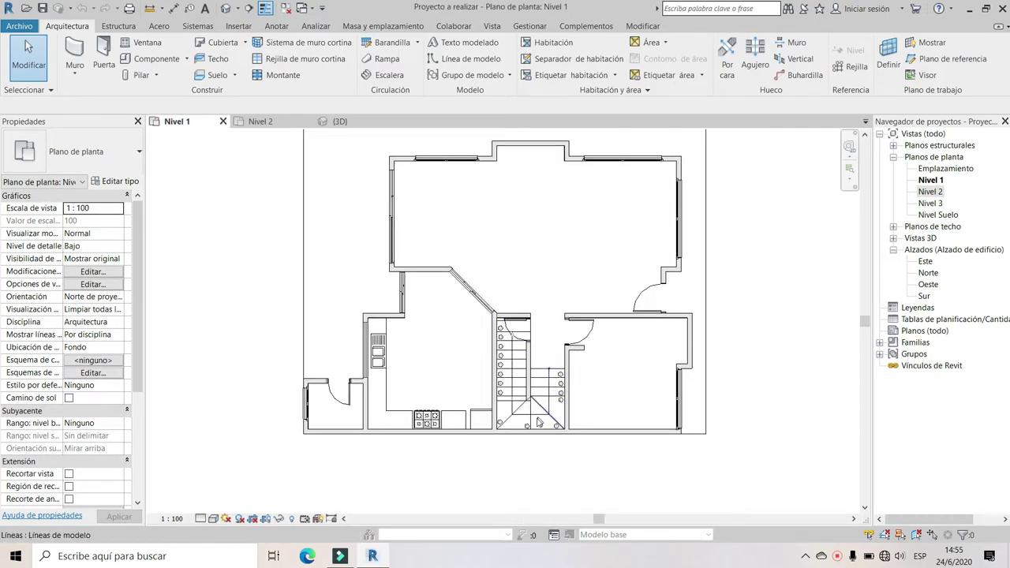
pyautogui.scroll(1, 608, 442)
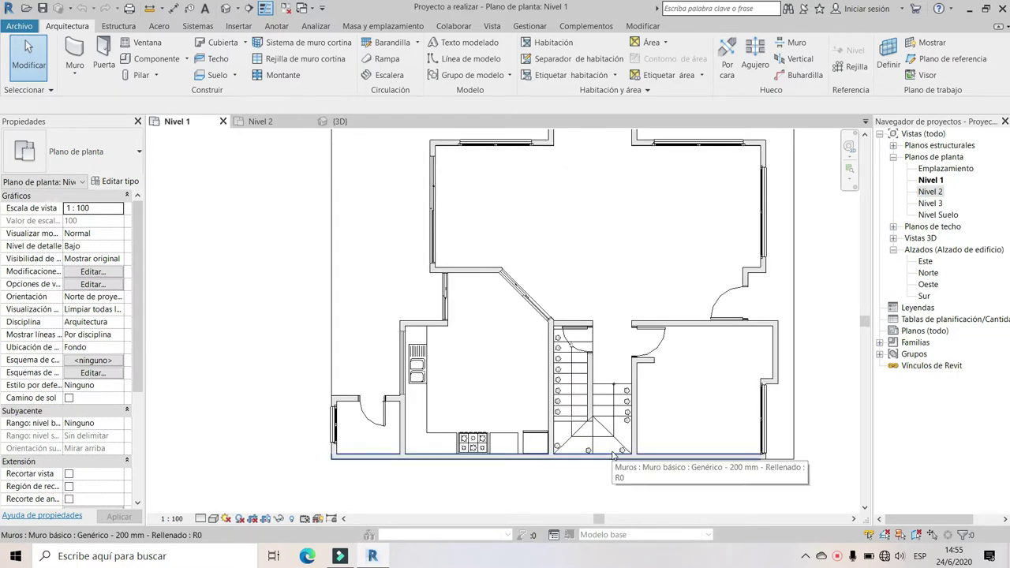
pyautogui.scroll(1, 623, 447)
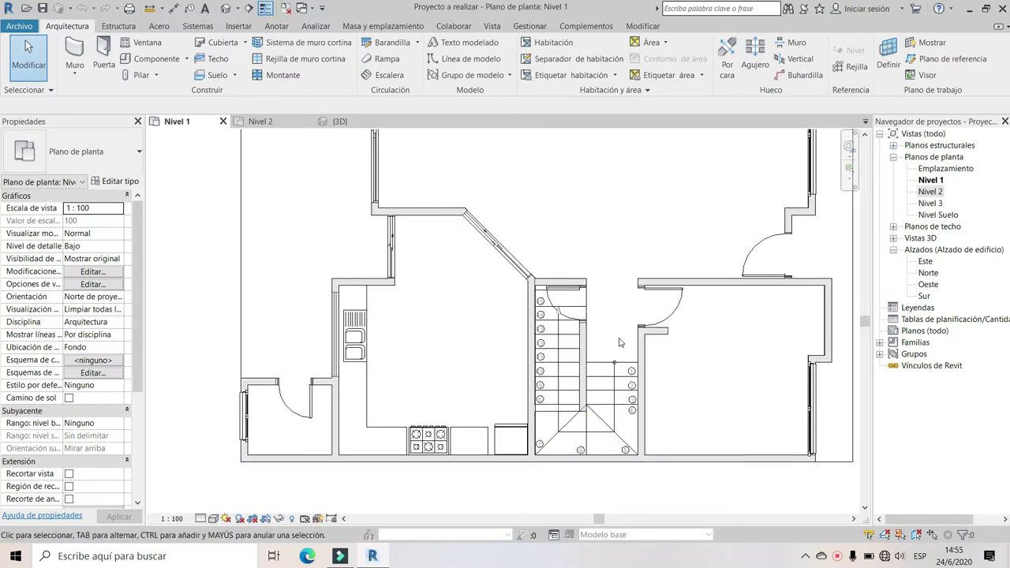
pyautogui.scroll(1, 619, 342)
pyautogui.scroll(1, 623, 276)
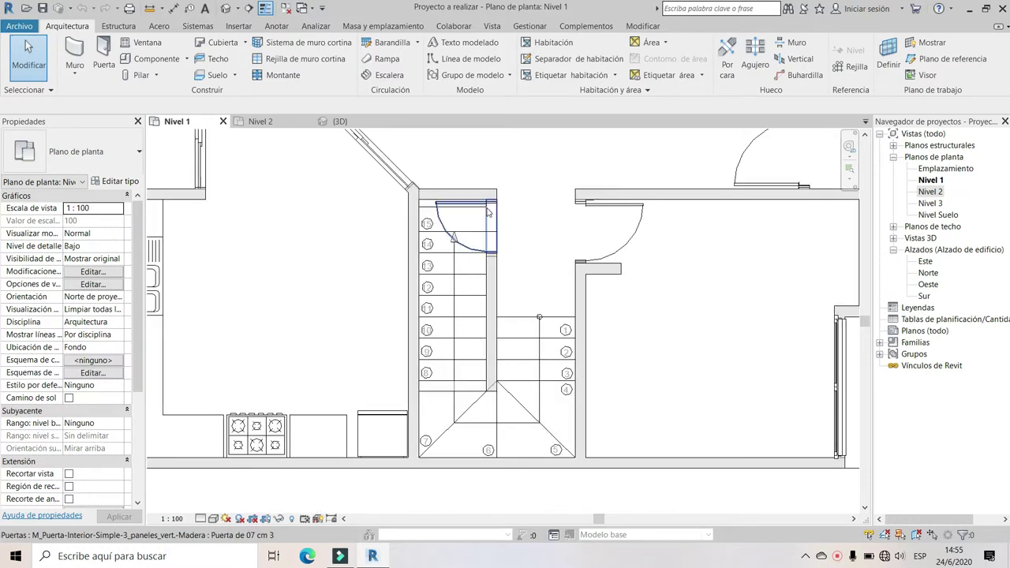
# Start an Escalera, cancel and restart it, then choose Crear boceto for a sketched run
pyautogui.click(395, 82)
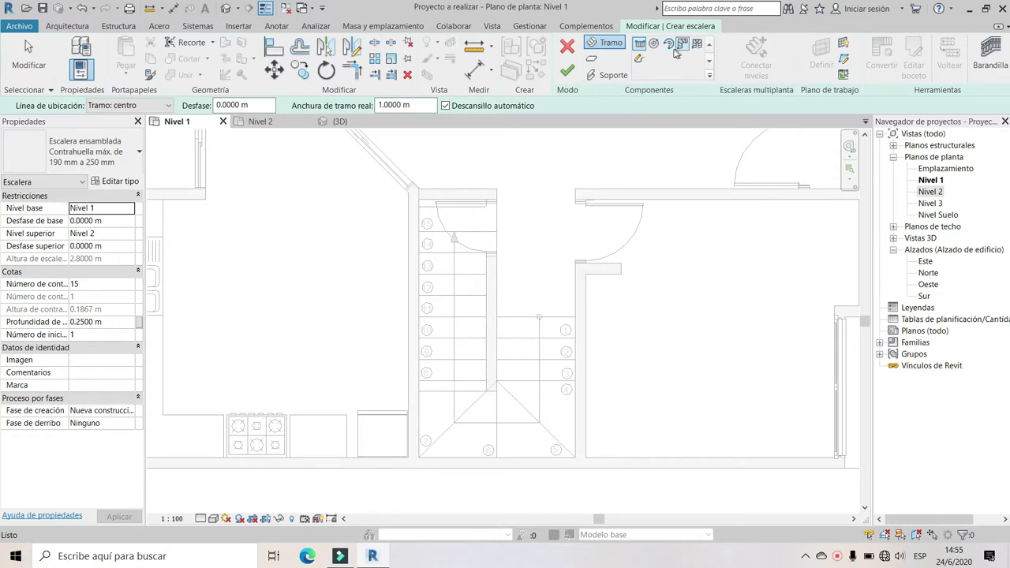
pyautogui.scroll(-2, 618, 171)
pyautogui.scroll(-2, 600, 175)
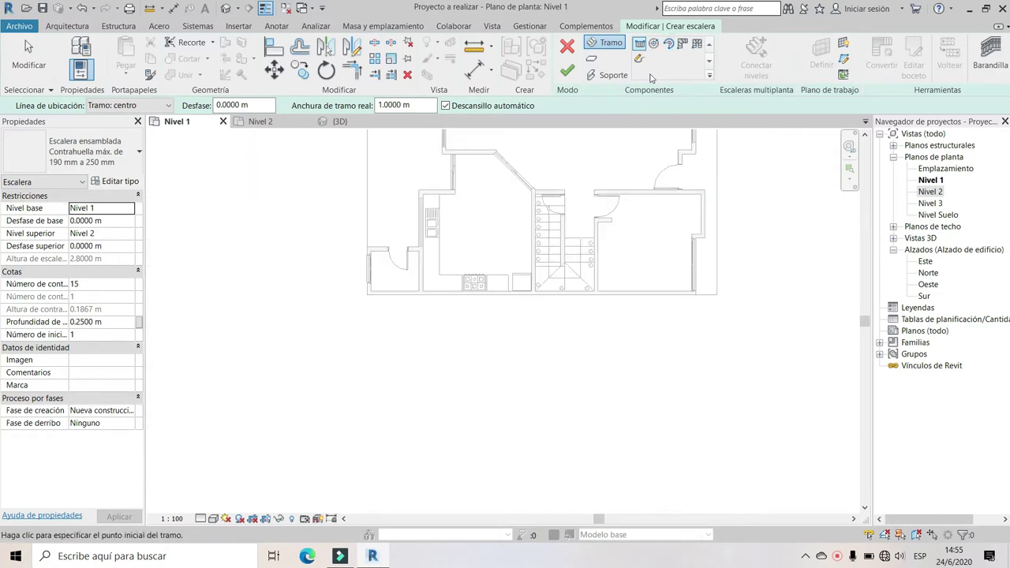
pyautogui.scroll(1, 580, 198)
pyautogui.scroll(2, 576, 213)
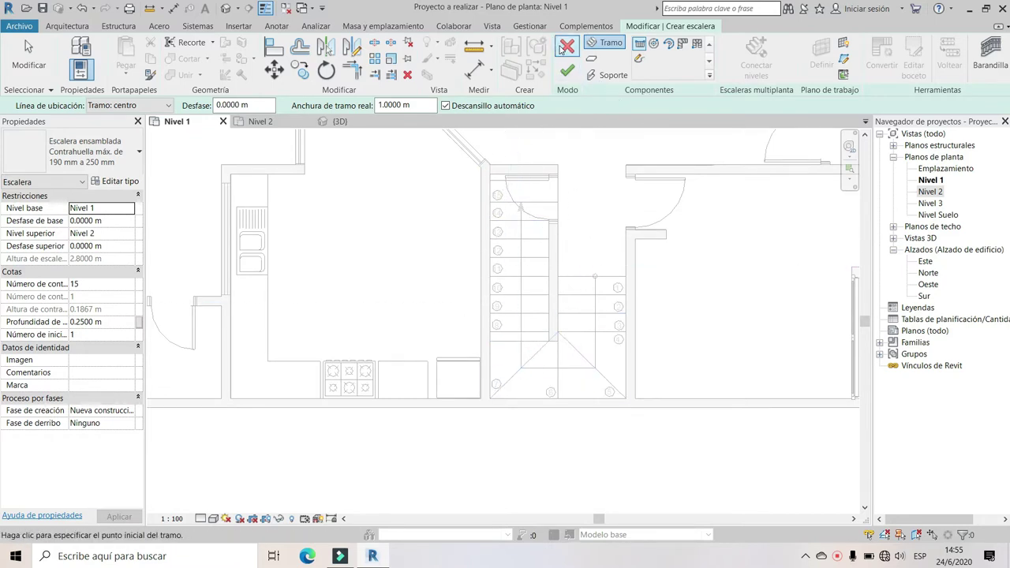
pyautogui.click(562, 48)
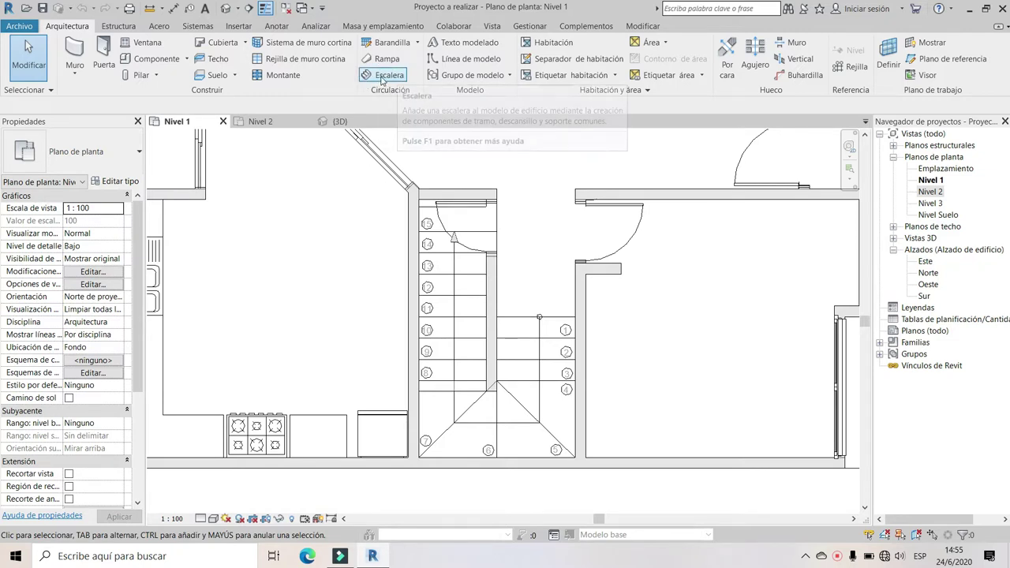
pyautogui.click(379, 80)
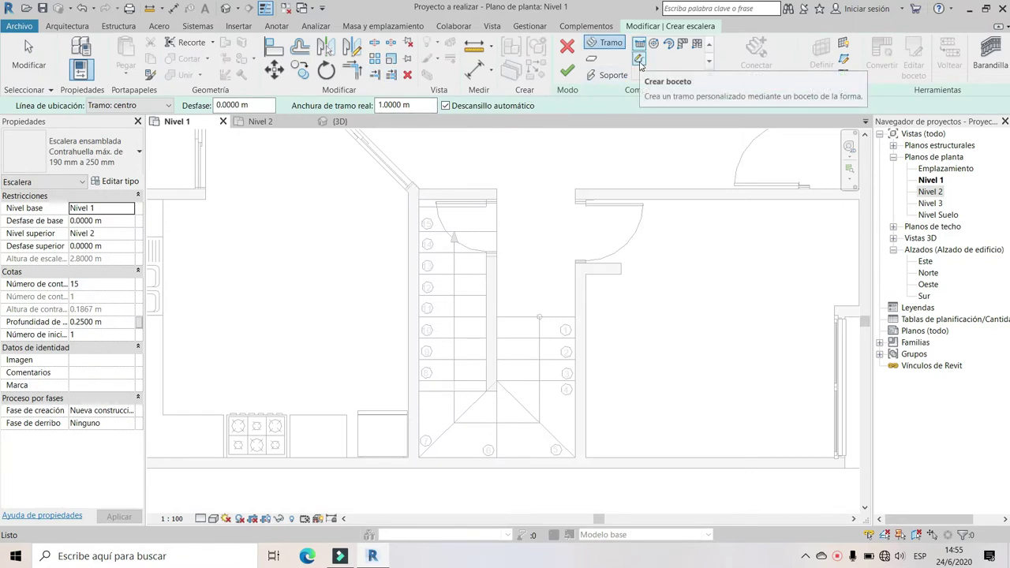
pyautogui.click(639, 60)
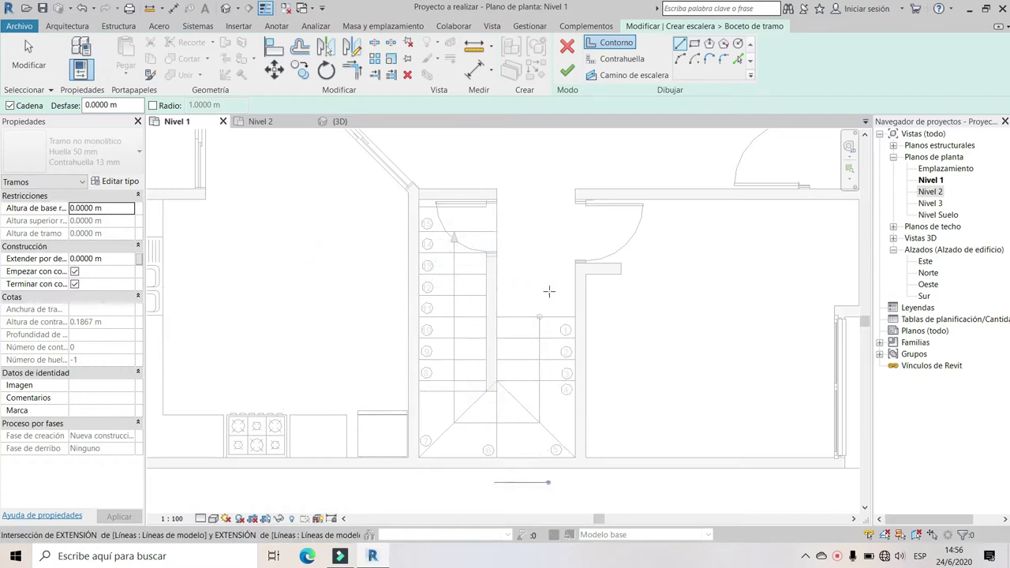
# Begin a Contorno boundary line at the corner of the existing stair's left flight
pyautogui.scroll(2, 552, 307)
pyautogui.scroll(1, 569, 334)
pyautogui.scroll(-2, 652, 338)
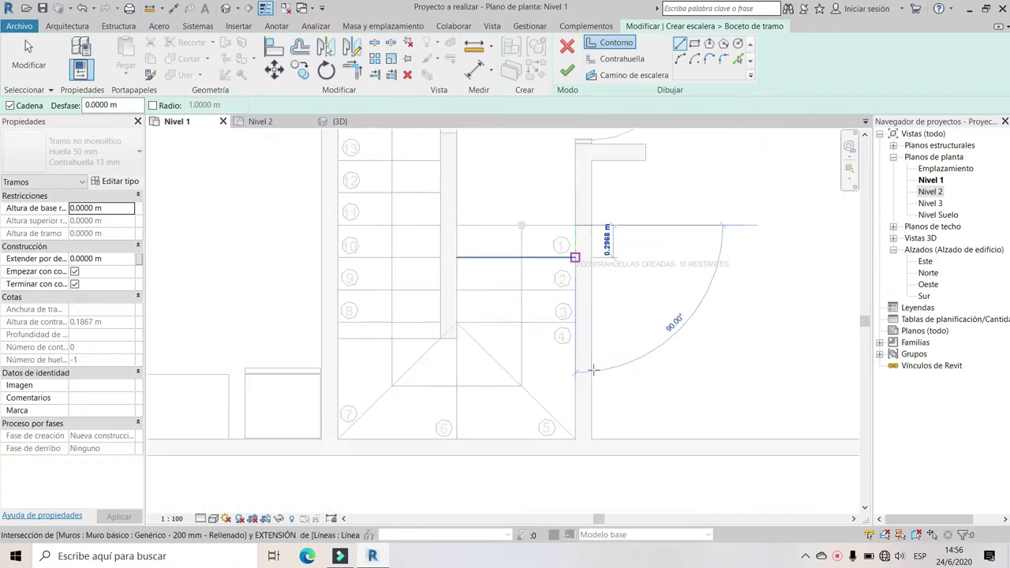
pyautogui.scroll(5, 575, 432)
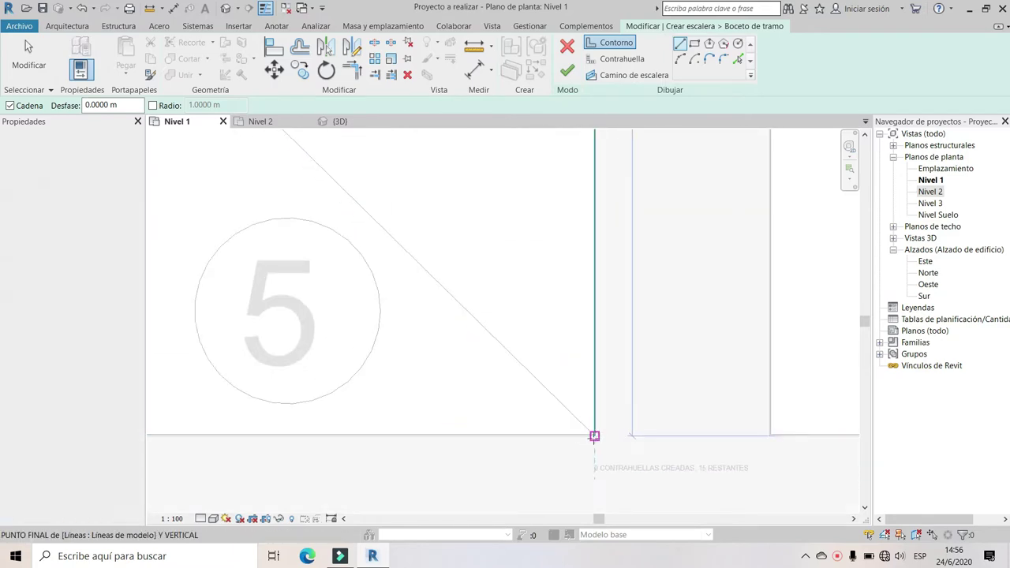
pyautogui.moveTo(599, 434); pyautogui.dragTo(599, 395, button='middle')
pyautogui.scroll(-3, 662, 436)
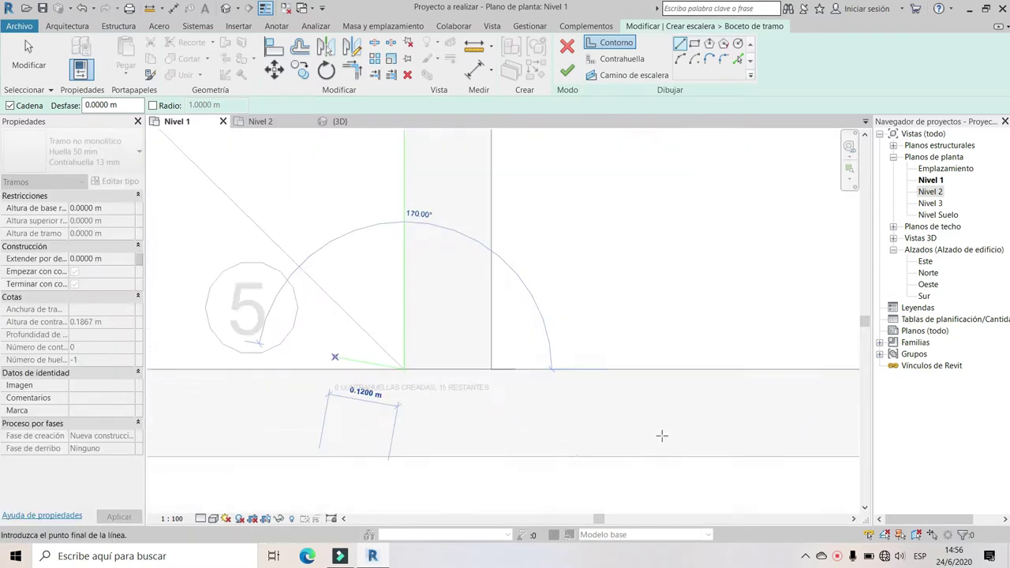
pyautogui.scroll(-2, 661, 436)
pyautogui.scroll(1, 397, 405)
pyautogui.scroll(3, 232, 465)
pyautogui.scroll(2, 449, 331)
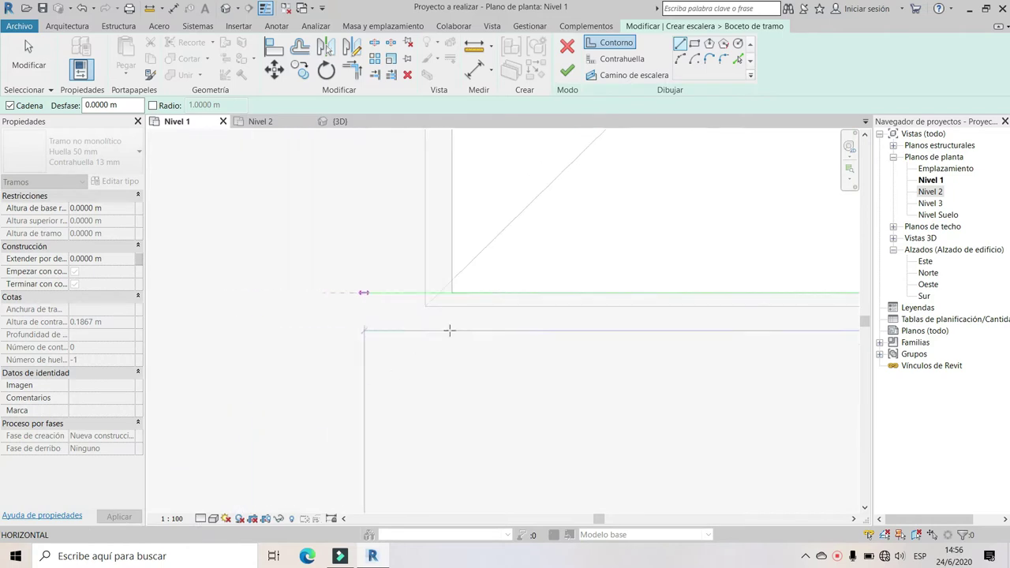
pyautogui.scroll(2, 449, 331)
pyautogui.click(417, 276)
pyautogui.scroll(2, 387, 242)
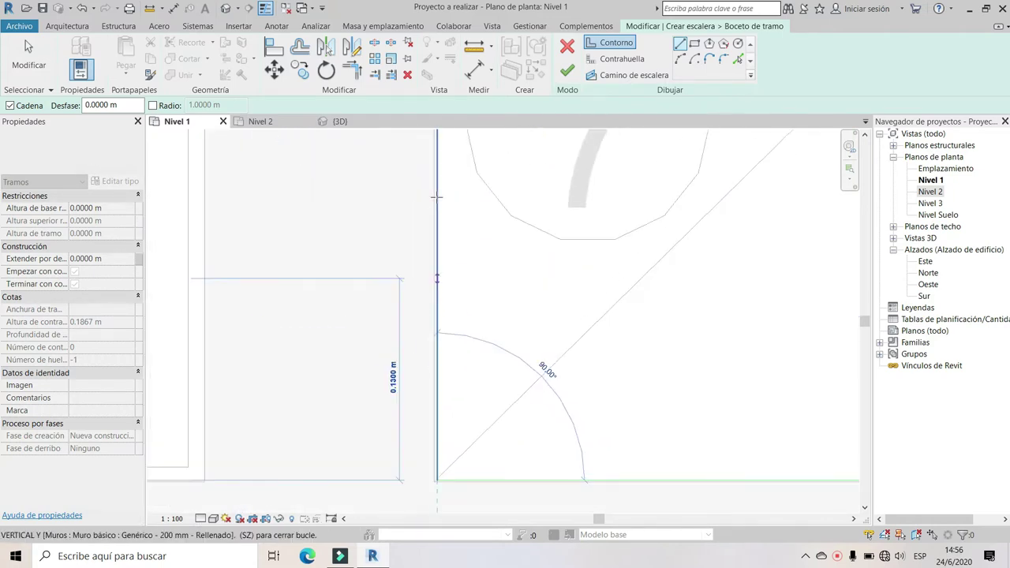
pyautogui.scroll(-2, 436, 197)
pyautogui.scroll(-2, 379, 429)
pyautogui.scroll(-2, 388, 252)
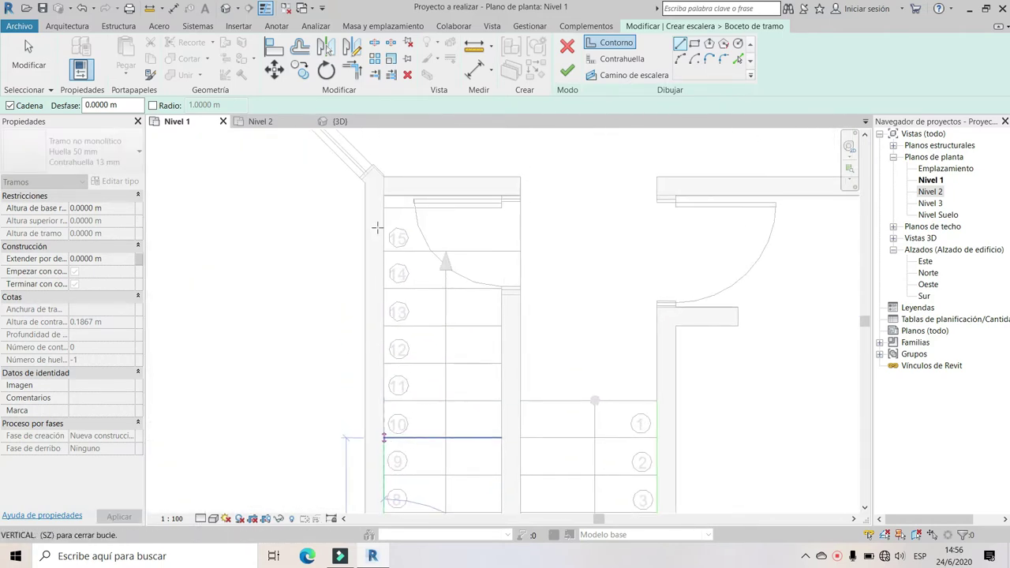
pyautogui.scroll(2, 384, 192)
pyautogui.scroll(2, 377, 198)
pyautogui.scroll(1, 381, 210)
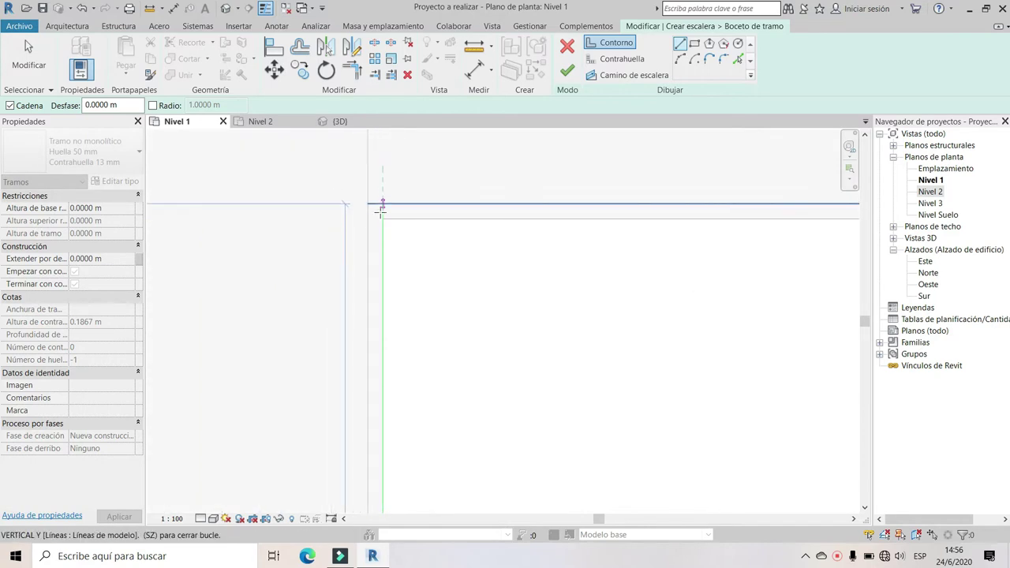
pyautogui.scroll(-2, 380, 213)
pyautogui.scroll(-2, 388, 225)
pyautogui.scroll(-2, 379, 234)
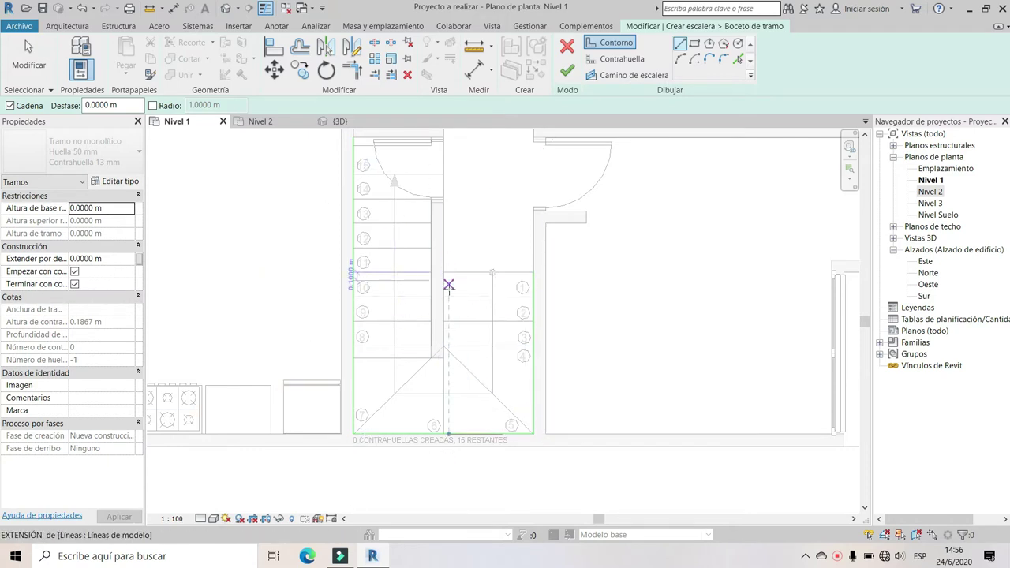
pyautogui.scroll(5, 461, 284)
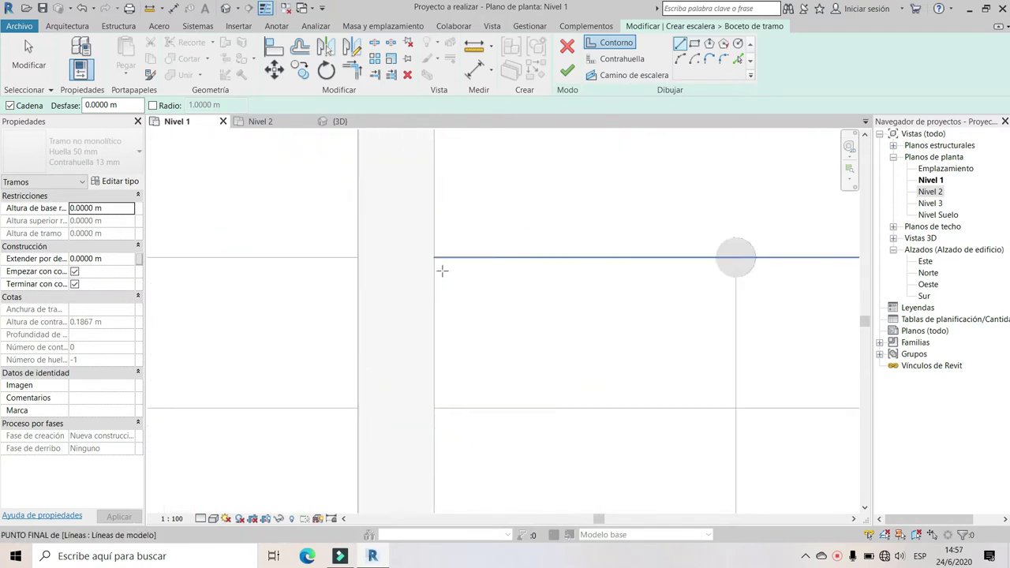
# Trace the vertical and horizontal boundary segments to the wall and stair corner, ending the chain
pyautogui.click(435, 258)
pyautogui.scroll(-3, 442, 237)
pyautogui.scroll(4, 433, 299)
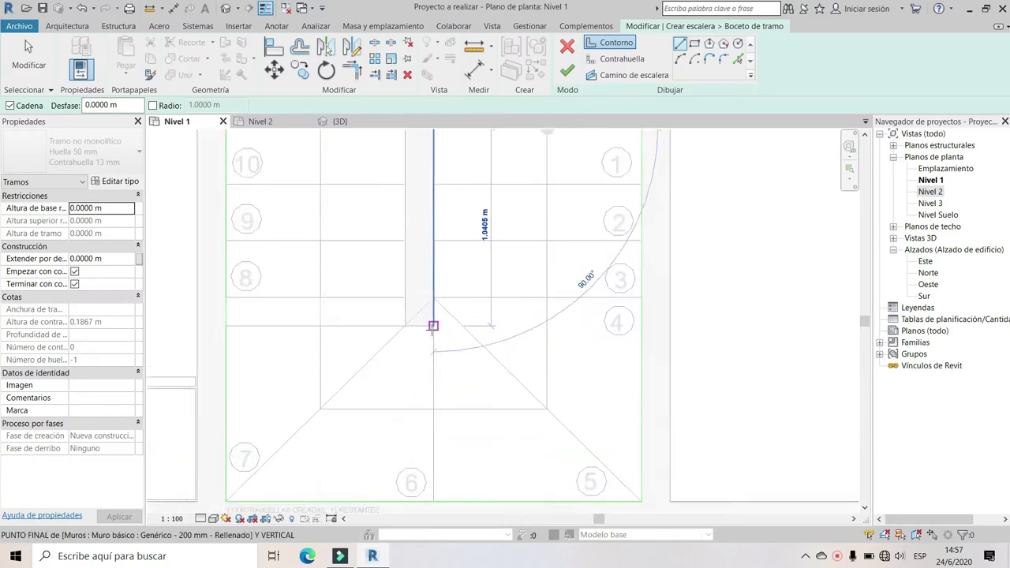
pyautogui.click(435, 269)
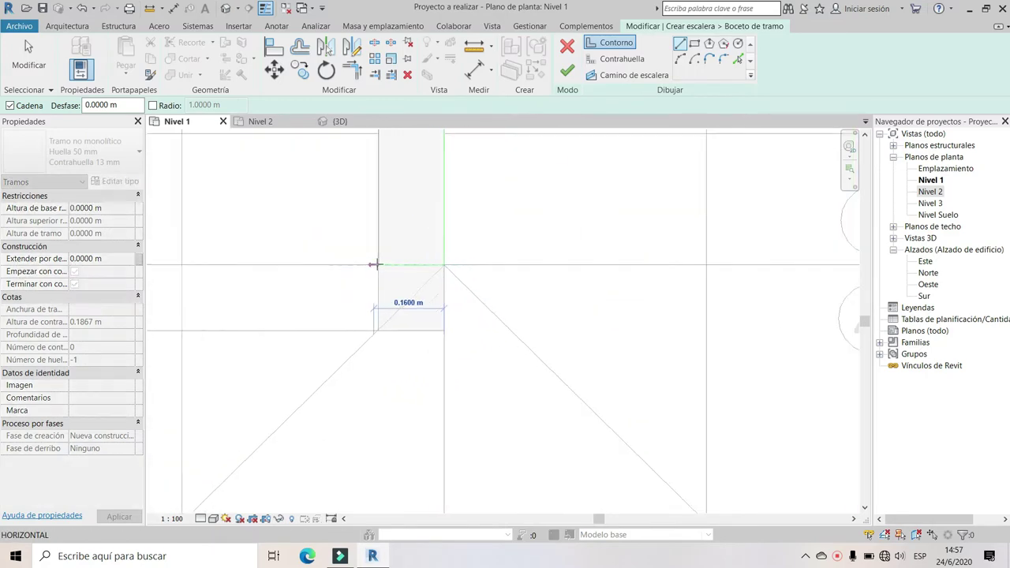
pyautogui.scroll(4, 383, 269)
pyautogui.click(383, 270)
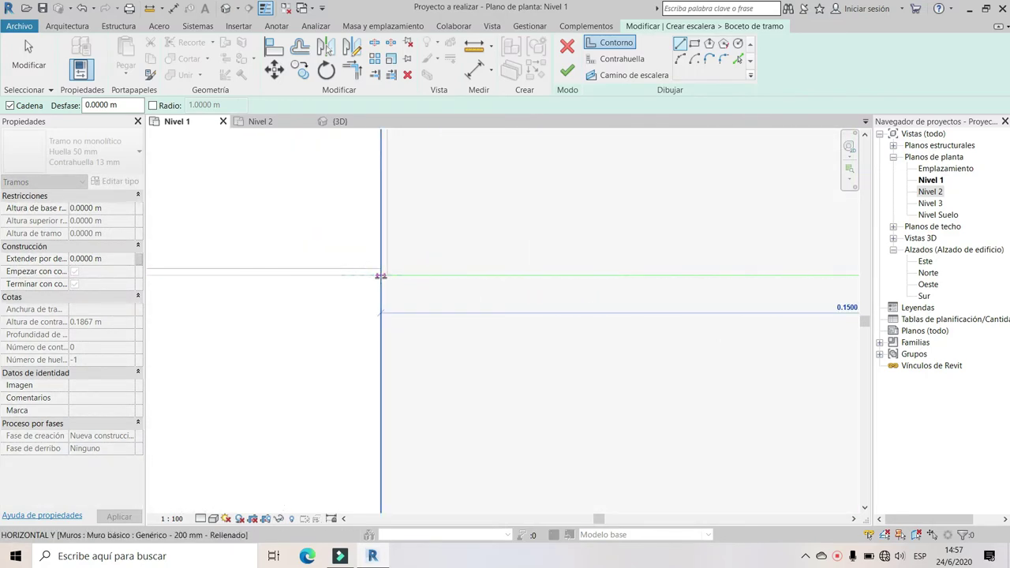
pyautogui.scroll(-3, 395, 300)
pyautogui.scroll(2, 394, 253)
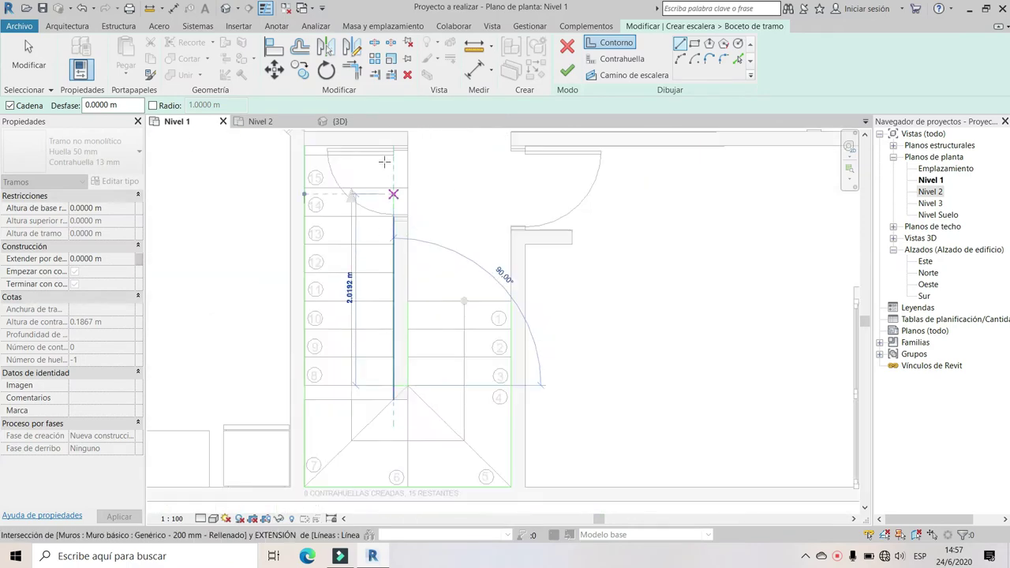
pyautogui.scroll(2, 394, 150)
pyautogui.scroll(2, 400, 307)
pyautogui.scroll(2, 388, 293)
pyautogui.scroll(1, 388, 311)
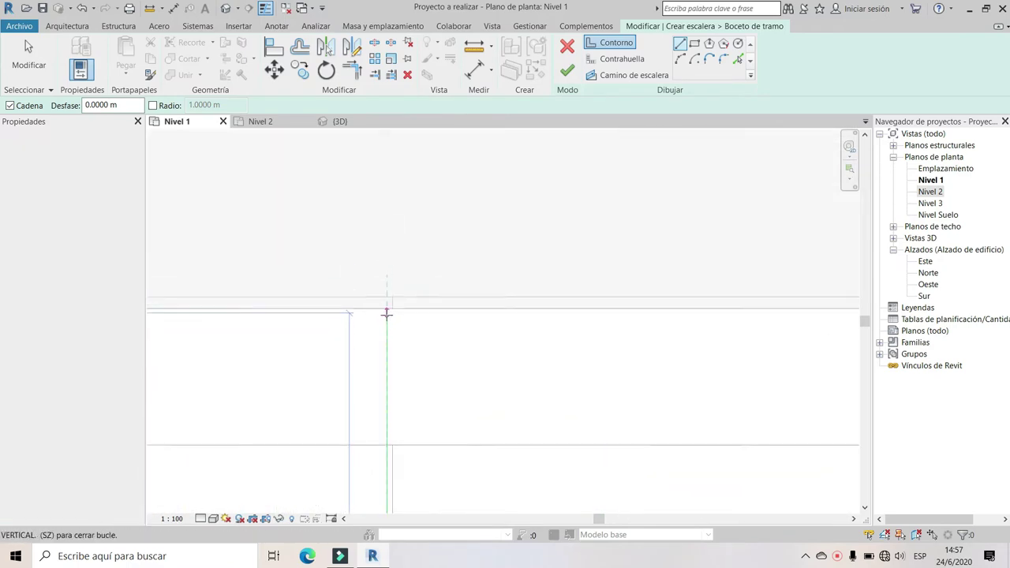
pyautogui.click(387, 309)
pyautogui.scroll(-2, 460, 261)
pyautogui.scroll(-2, 459, 315)
pyautogui.scroll(1, 426, 229)
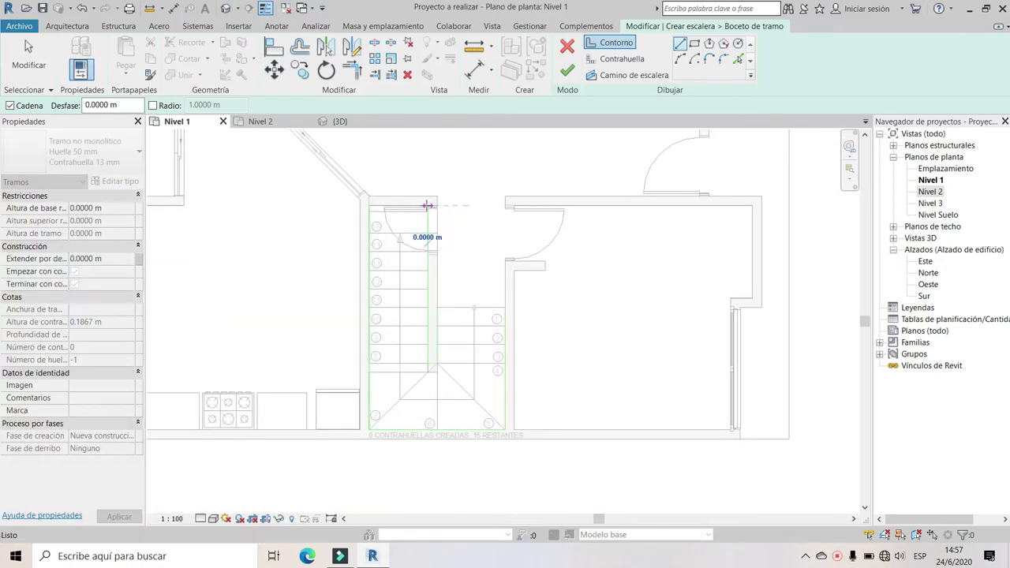
pyautogui.press('Escape')
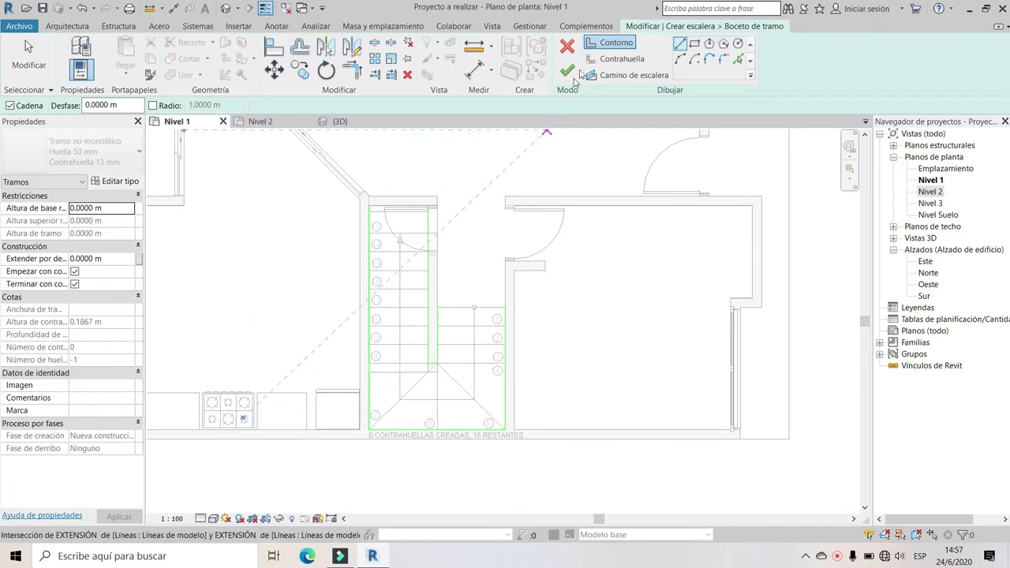
# Draw a riser across the right flight and pick its four tread lines as risers
pyautogui.click(628, 65)
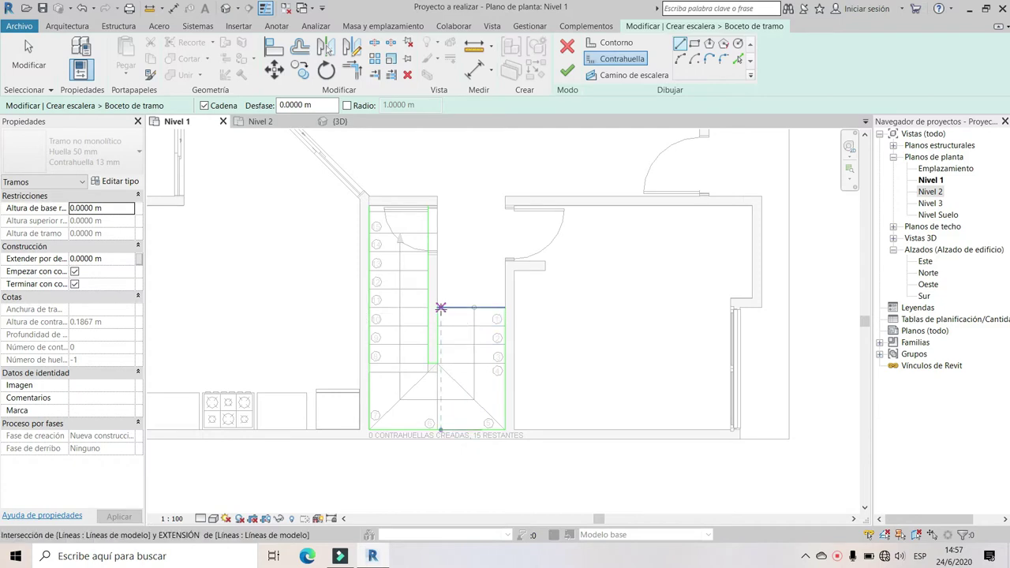
pyautogui.click(438, 308)
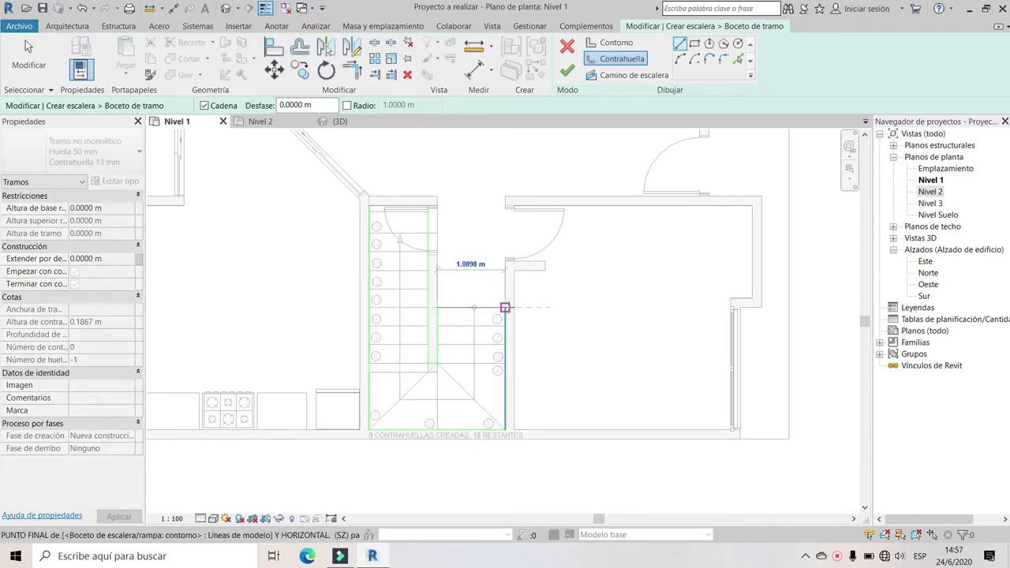
pyautogui.click(505, 307)
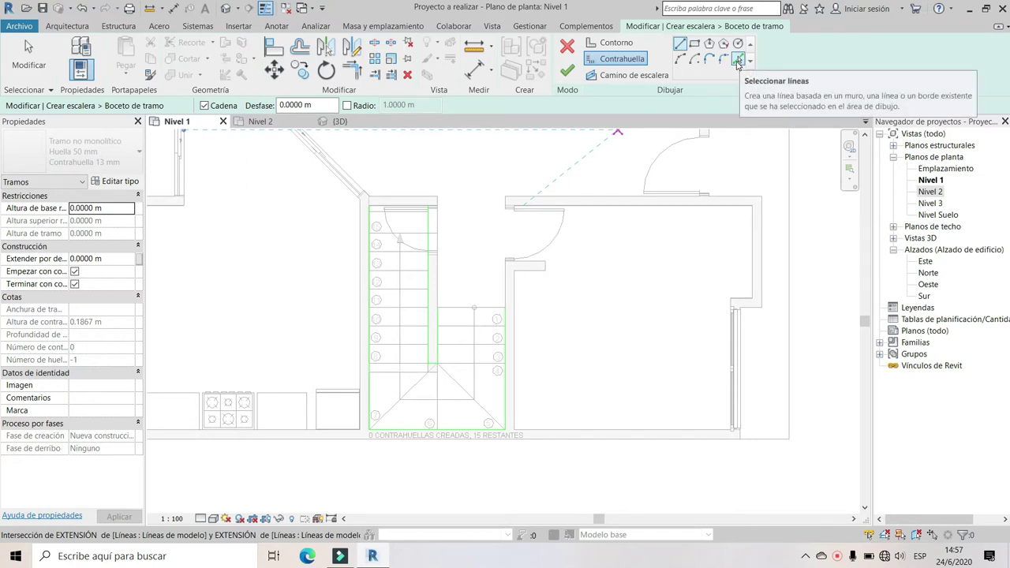
pyautogui.click(738, 61)
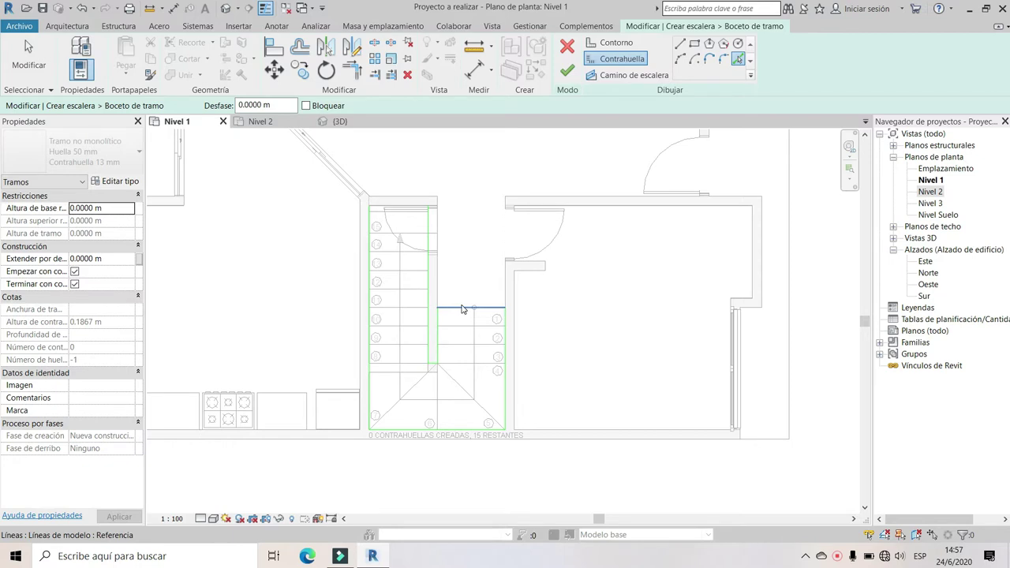
pyautogui.click(462, 308)
pyautogui.click(464, 325)
pyautogui.click(464, 345)
pyautogui.click(465, 363)
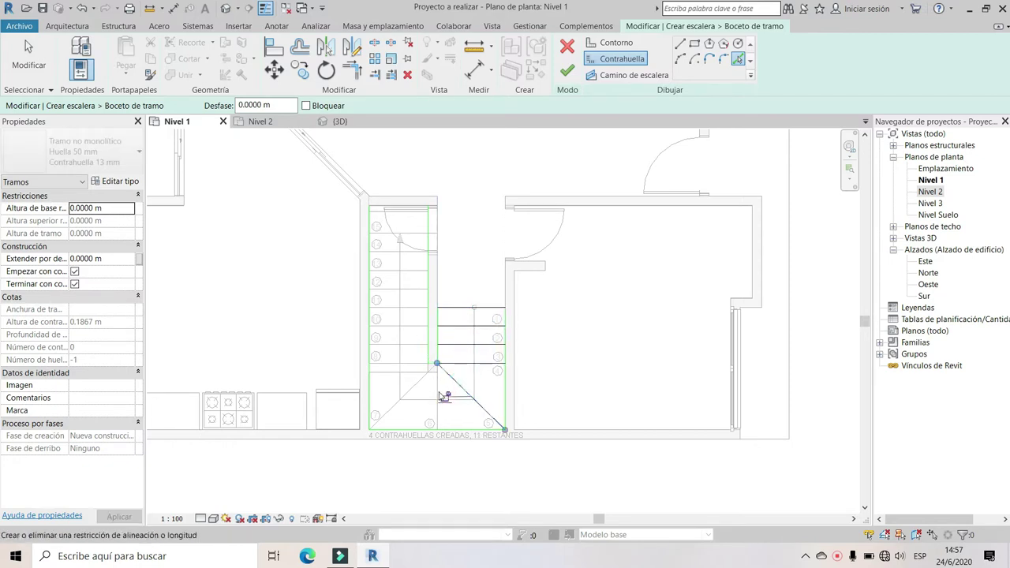
# Pick the left-flight tread lines as risers, up to risers 14 and 15
pyautogui.click(392, 326)
pyautogui.click(384, 308)
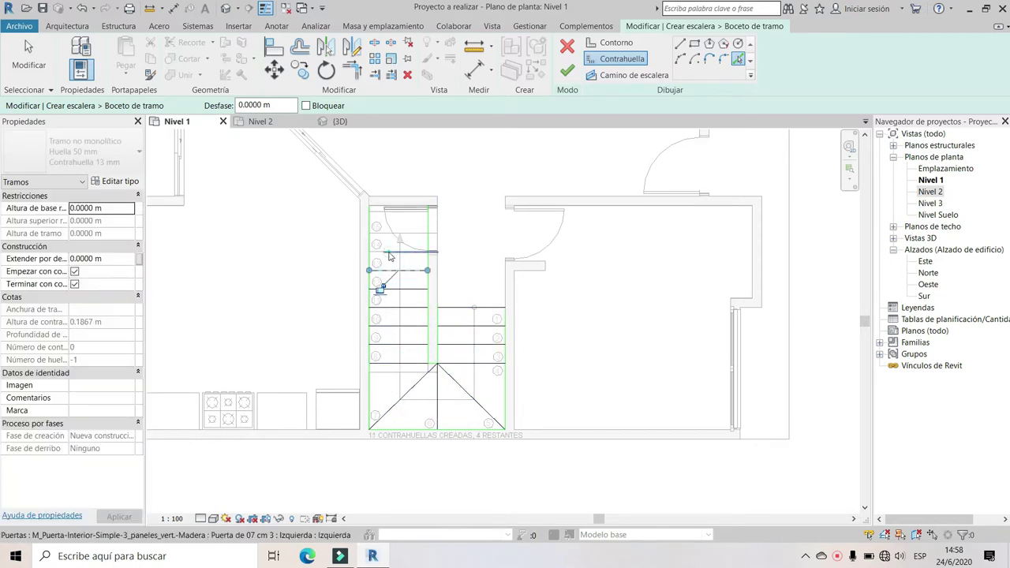
pyautogui.click(384, 288)
pyautogui.click(386, 270)
pyautogui.scroll(5, 388, 255)
pyautogui.click(352, 278)
pyautogui.click(349, 191)
pyautogui.scroll(-1, 355, 209)
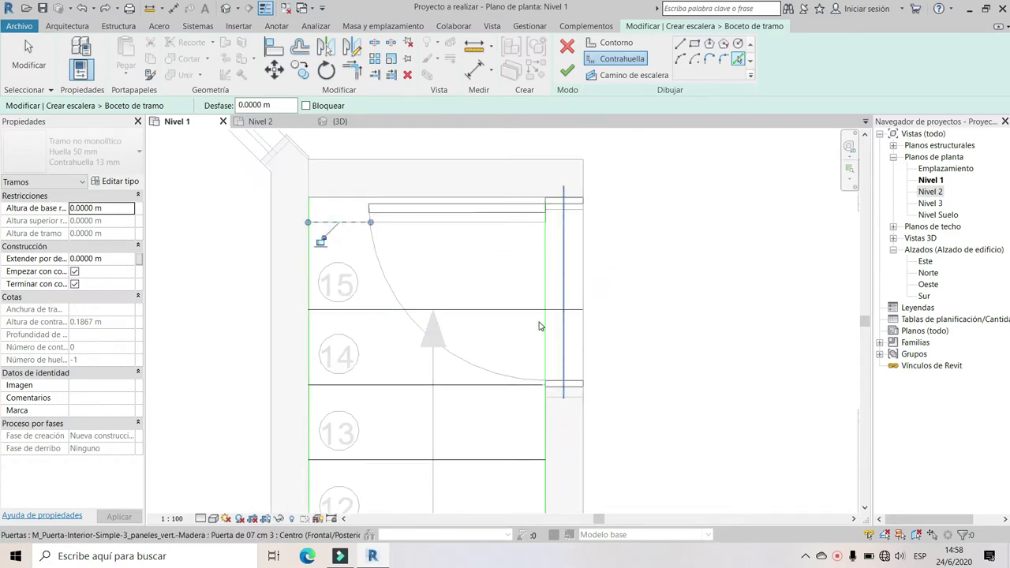
pyautogui.press('Escape')
pyautogui.press('Escape')
pyautogui.click(582, 310)
# Check the top riser's position and drag the left boundary line's end down to it
pyautogui.click(661, 286)
pyautogui.scroll(-2, 397, 258)
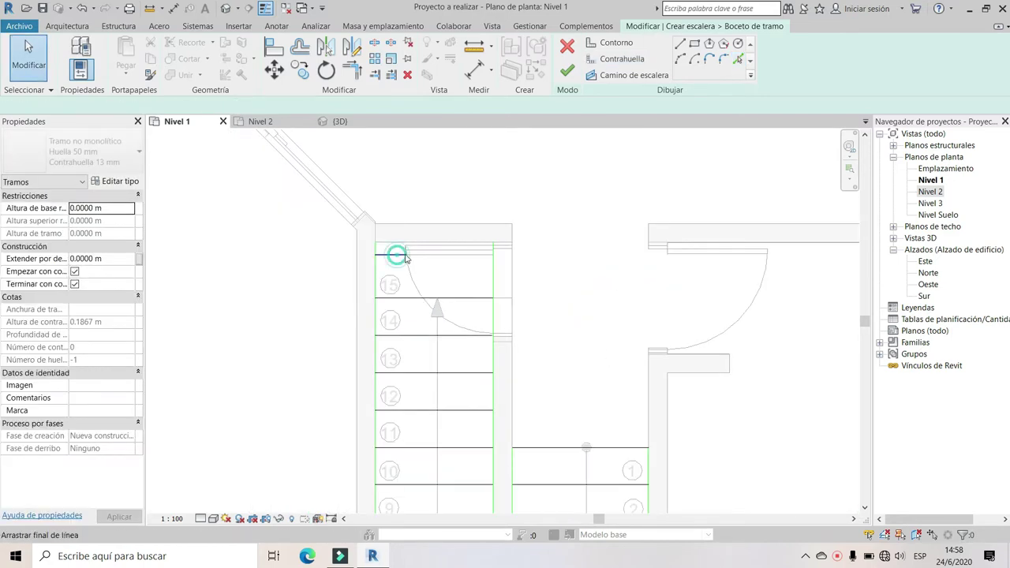
pyautogui.click(398, 254)
pyautogui.scroll(-3, 497, 262)
pyautogui.scroll(2, 480, 216)
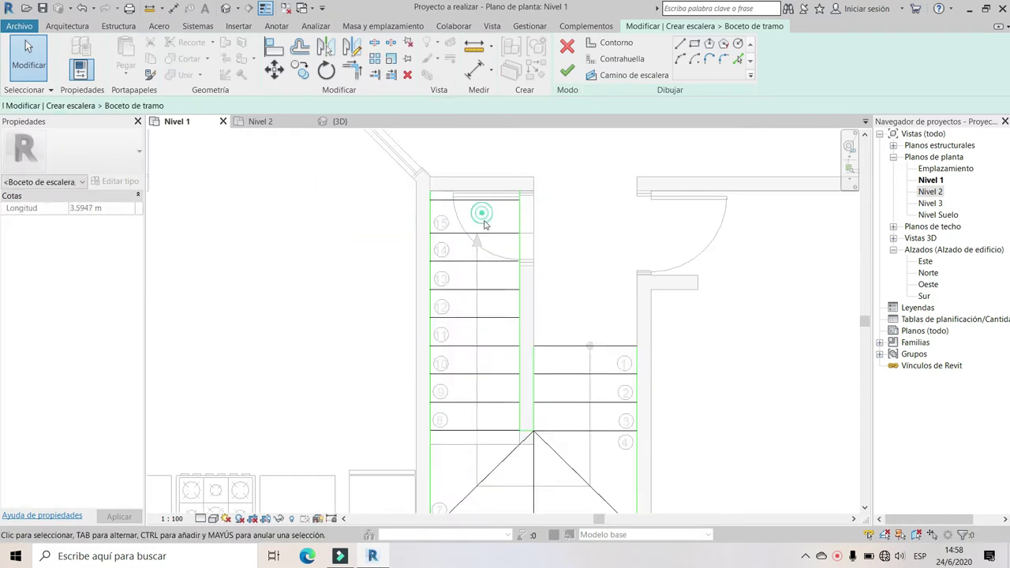
pyautogui.press('Escape')
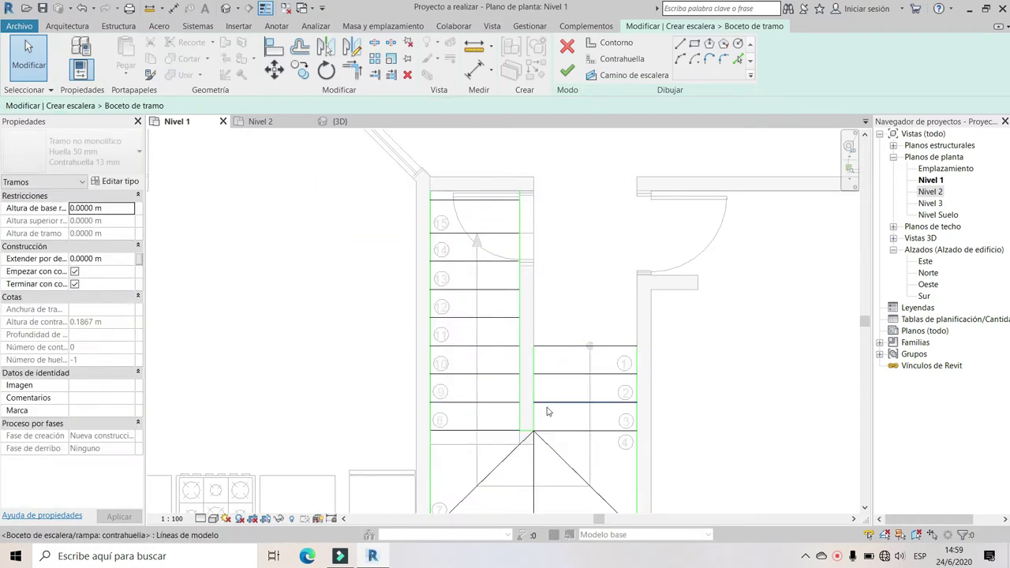
pyautogui.scroll(1, 434, 198)
pyautogui.scroll(3, 430, 198)
pyautogui.scroll(2, 426, 198)
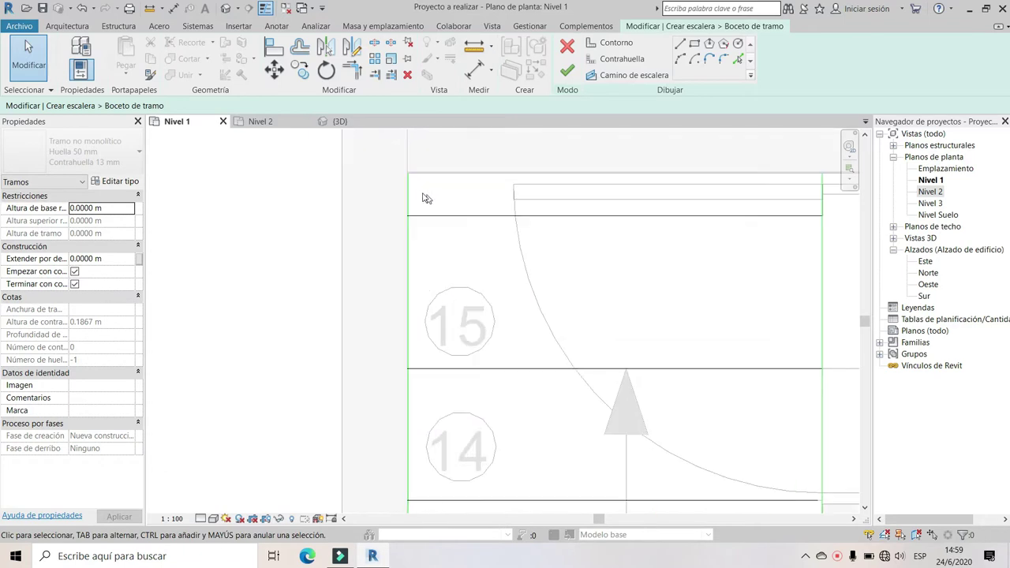
pyautogui.click(411, 193)
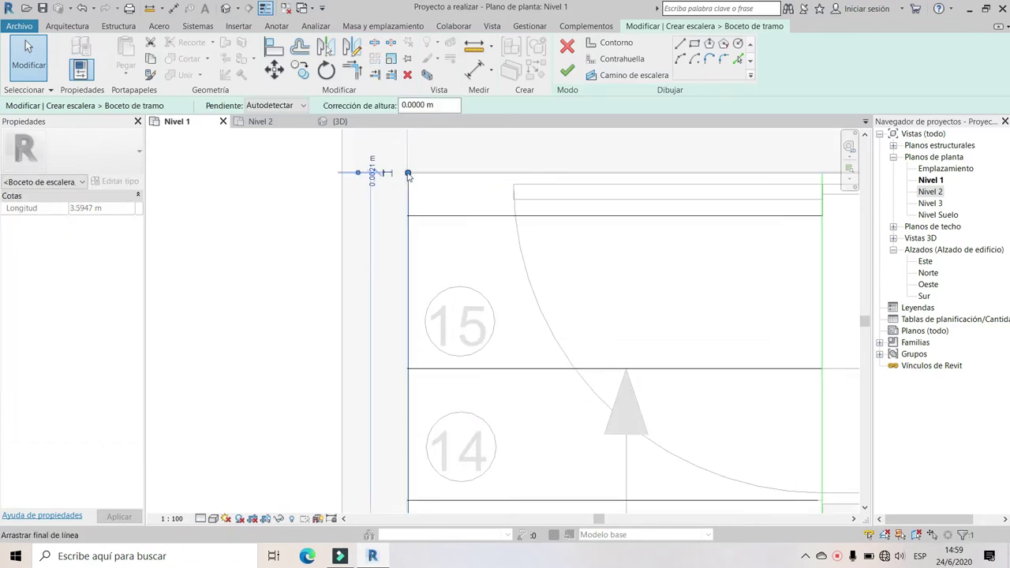
pyautogui.moveTo(405, 172); pyautogui.dragTo(408, 216)
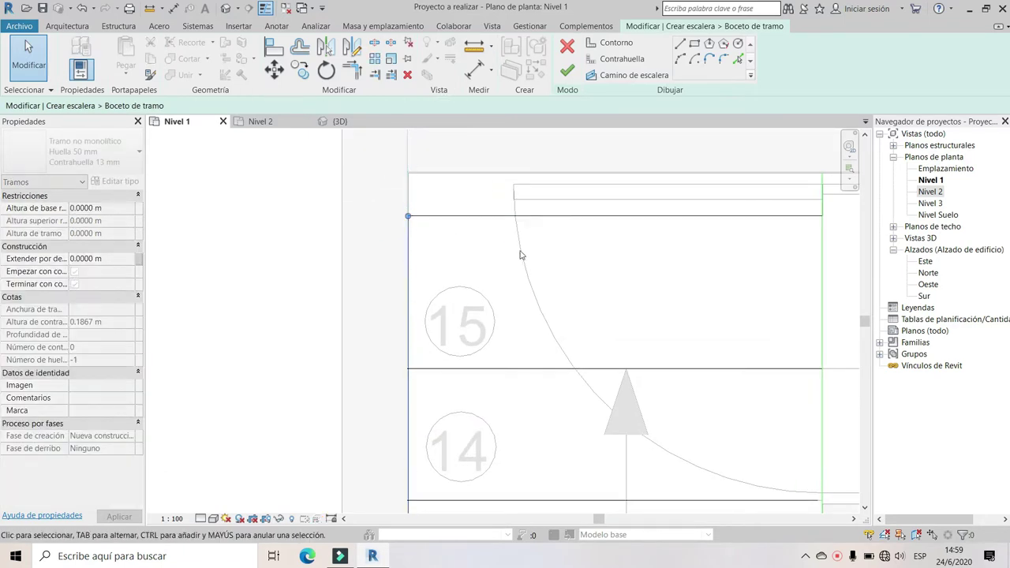
pyautogui.click(586, 261)
# Align the right boundary line's top end with the top riser
pyautogui.scroll(-3, 623, 265)
pyautogui.moveTo(632, 266); pyautogui.dragTo(442, 266, button='middle')
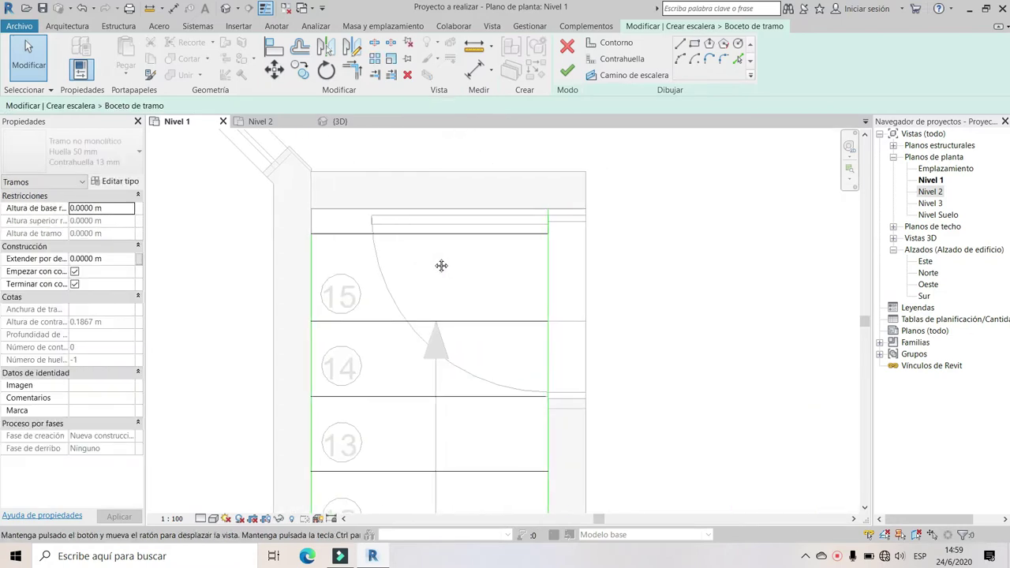
pyautogui.click(546, 217)
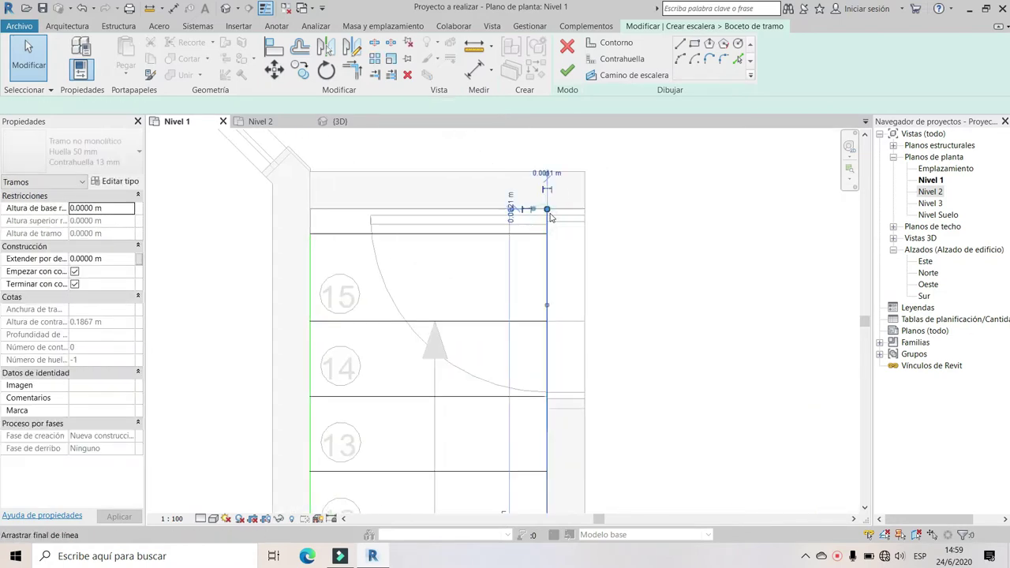
pyautogui.moveTo(547, 211); pyautogui.dragTo(548, 214)
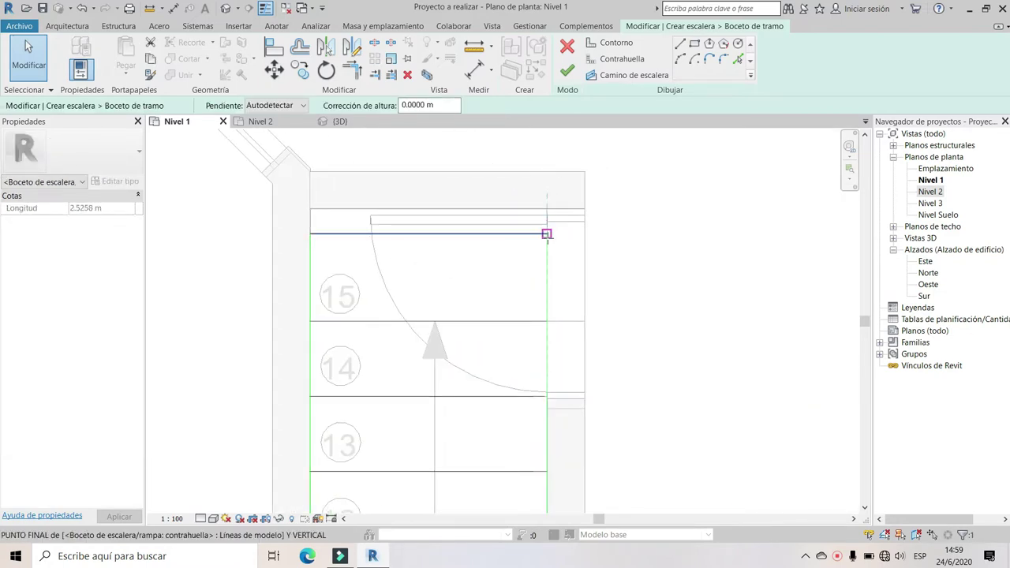
pyautogui.scroll(-5, 623, 202)
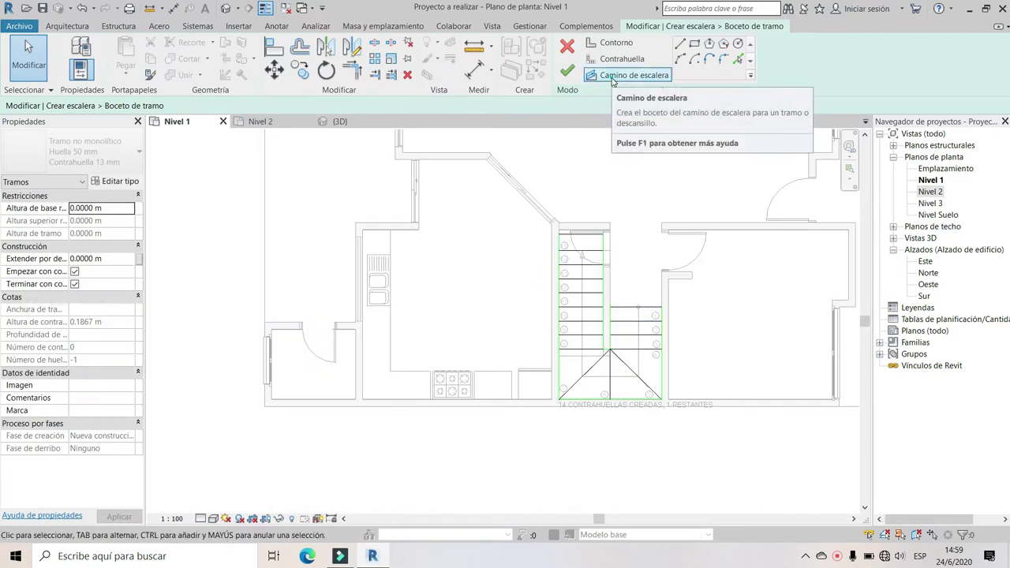
# Sketch the stair path from the right flight's first riser down to and across the landing
pyautogui.click(612, 76)
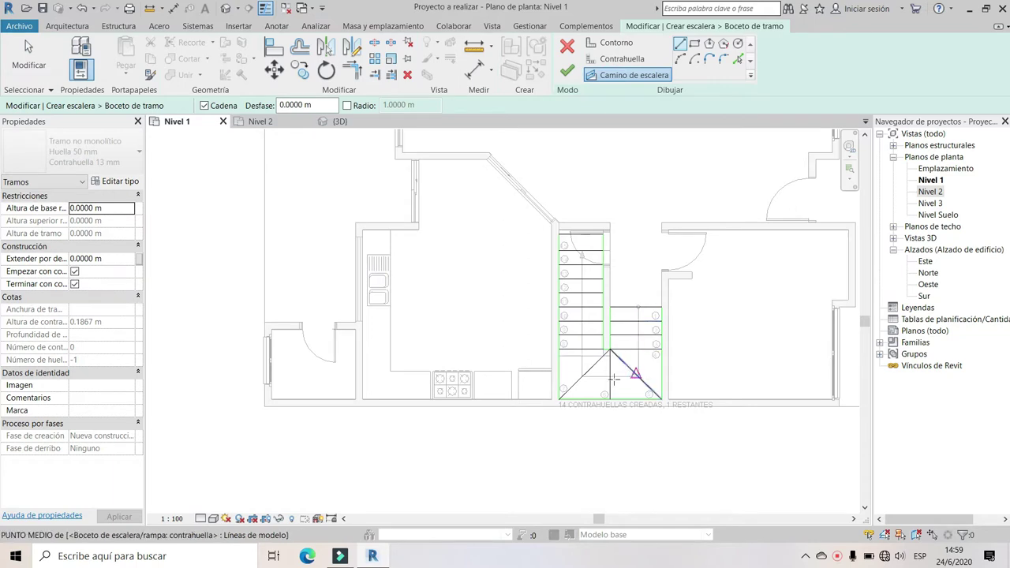
pyautogui.scroll(3, 647, 312)
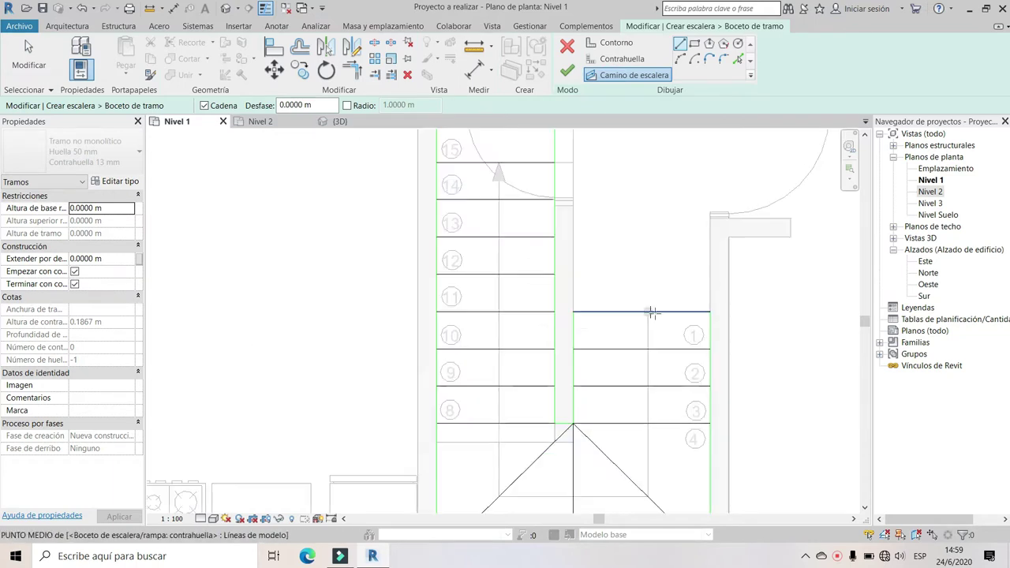
pyautogui.scroll(2, 652, 313)
pyautogui.scroll(1, 638, 309)
pyautogui.scroll(1, 638, 307)
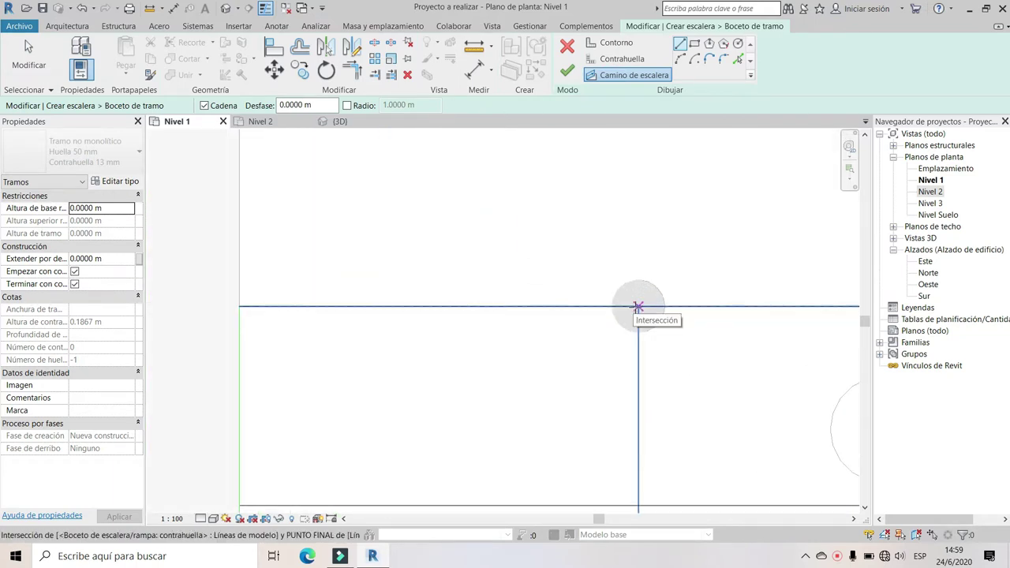
pyautogui.click(638, 307)
pyautogui.scroll(-2, 638, 347)
pyautogui.scroll(-2, 631, 348)
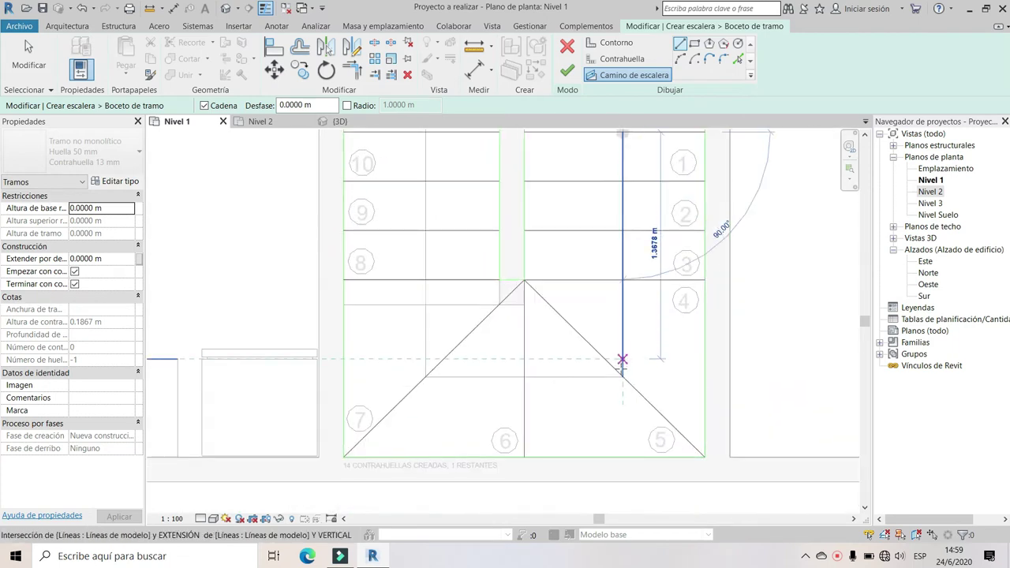
pyautogui.click(623, 378)
pyautogui.scroll(2, 571, 354)
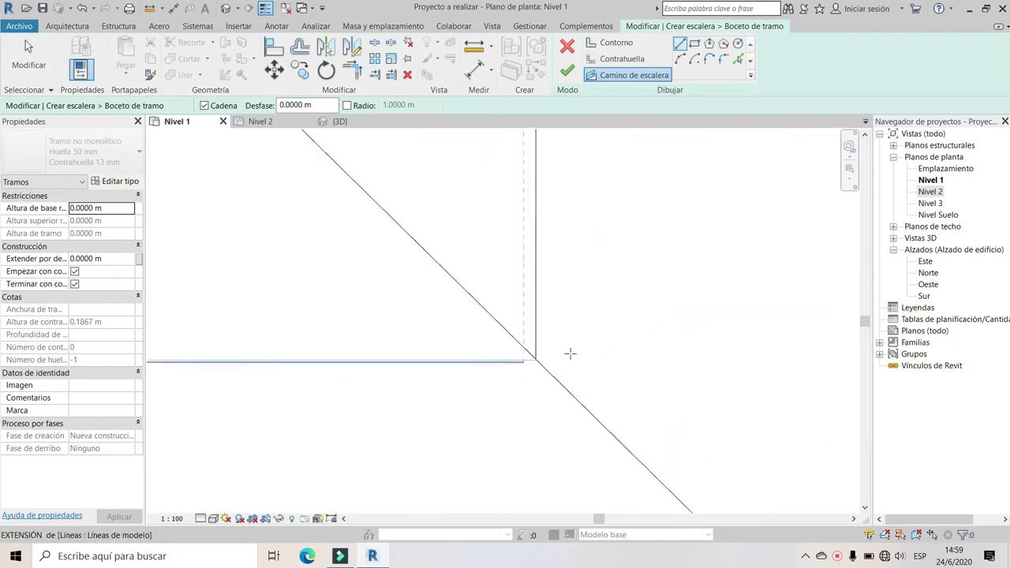
pyautogui.scroll(1, 467, 377)
pyautogui.click(474, 370)
pyautogui.scroll(-2, 440, 390)
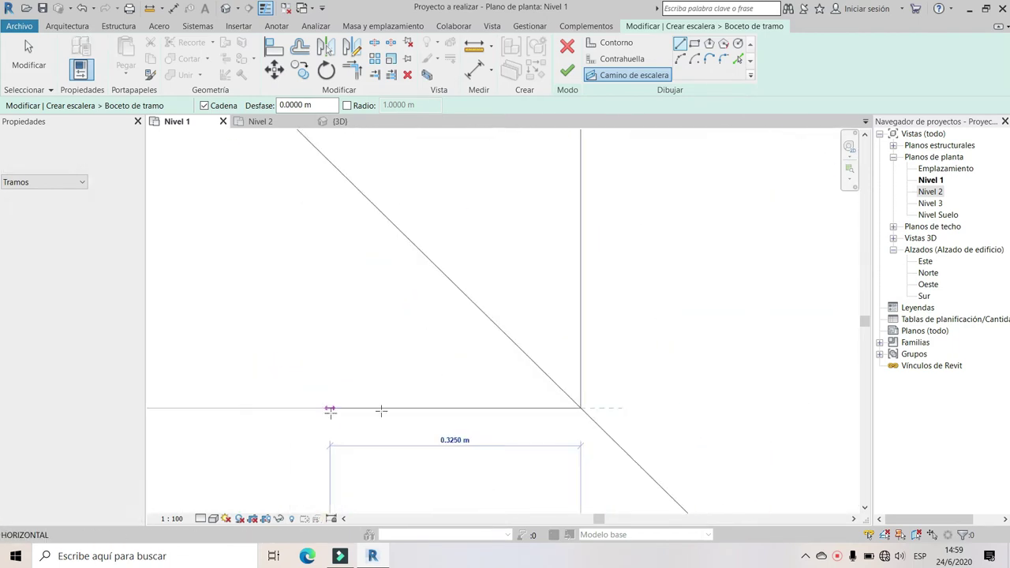
pyautogui.scroll(-1, 410, 418)
pyautogui.click(412, 402)
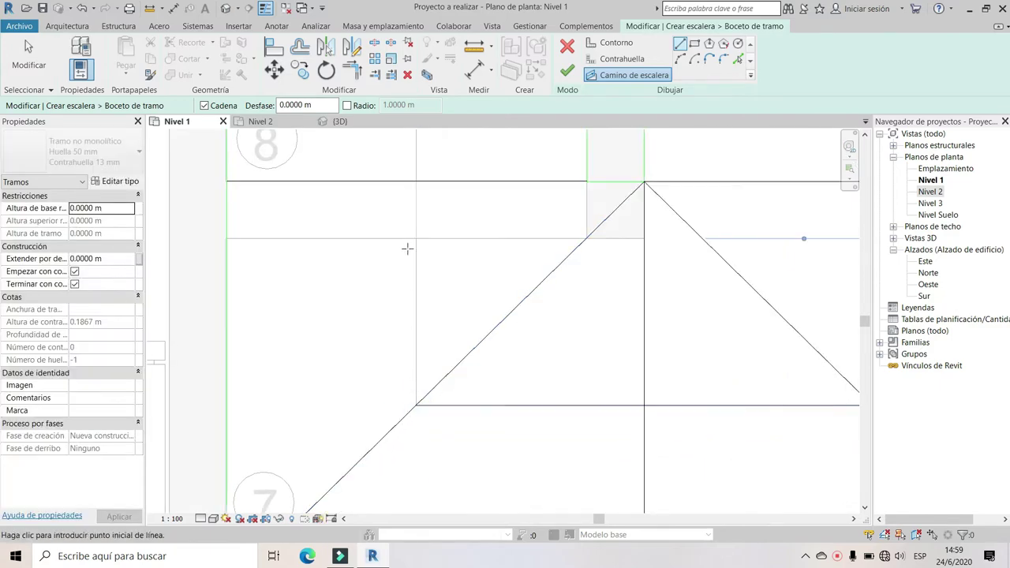
# Add the path segments from the top riser and the stair's lower corner, then finish the path
pyautogui.scroll(-2, 416, 324)
pyautogui.scroll(-2, 419, 339)
pyautogui.scroll(2, 419, 255)
pyautogui.scroll(2, 417, 219)
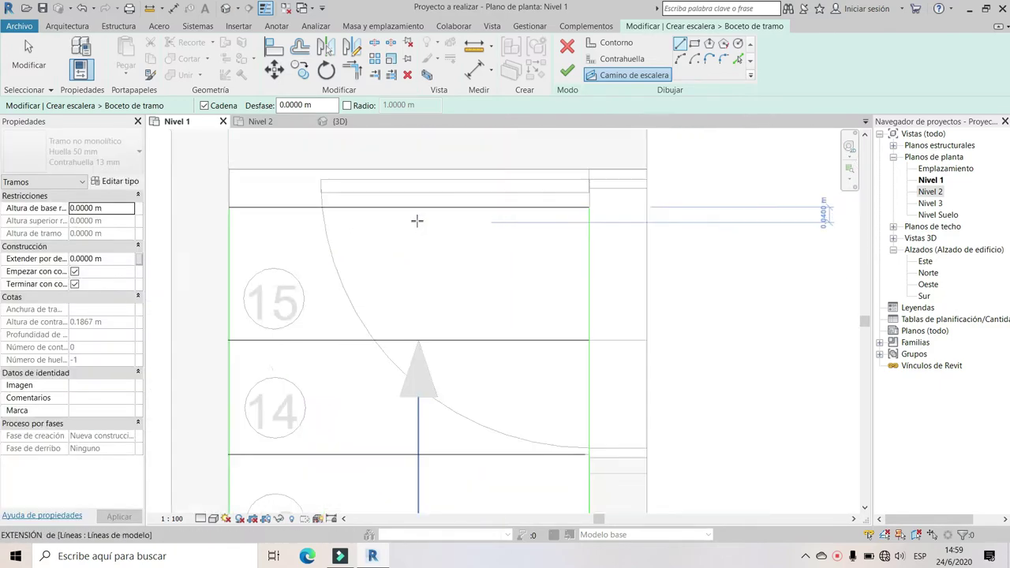
pyautogui.click(418, 205)
pyautogui.scroll(-3, 579, 221)
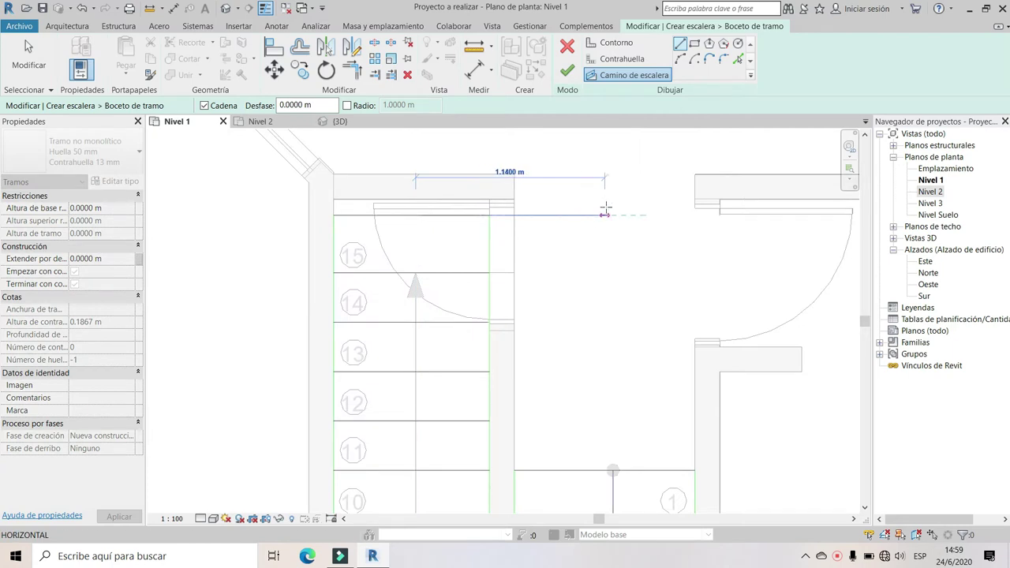
pyautogui.moveTo(462, 230); pyautogui.dragTo(607, 256, button='middle')
pyautogui.scroll(3, 523, 442)
pyautogui.scroll(2, 521, 482)
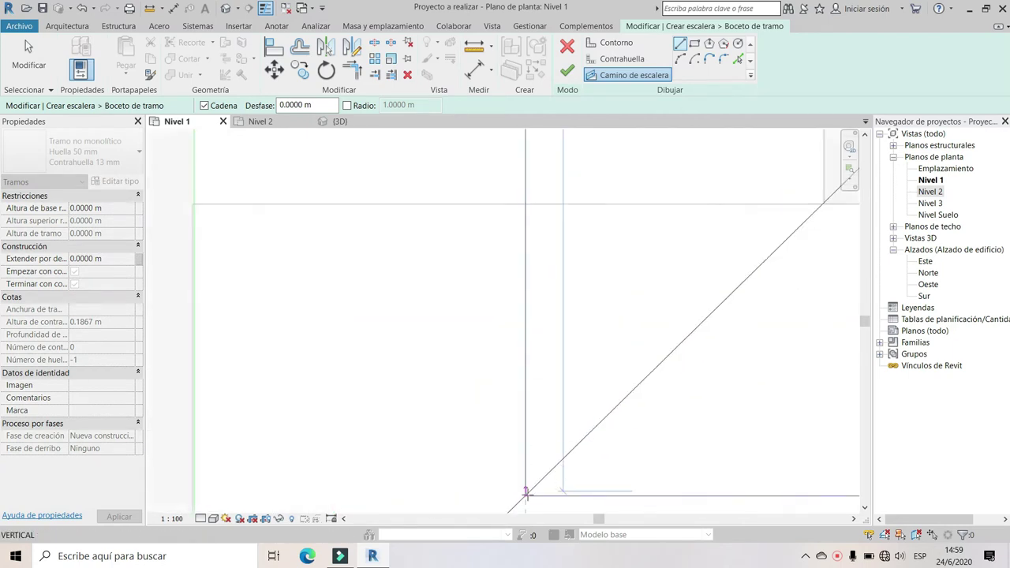
pyautogui.moveTo(523, 494); pyautogui.dragTo(463, 482, button='middle')
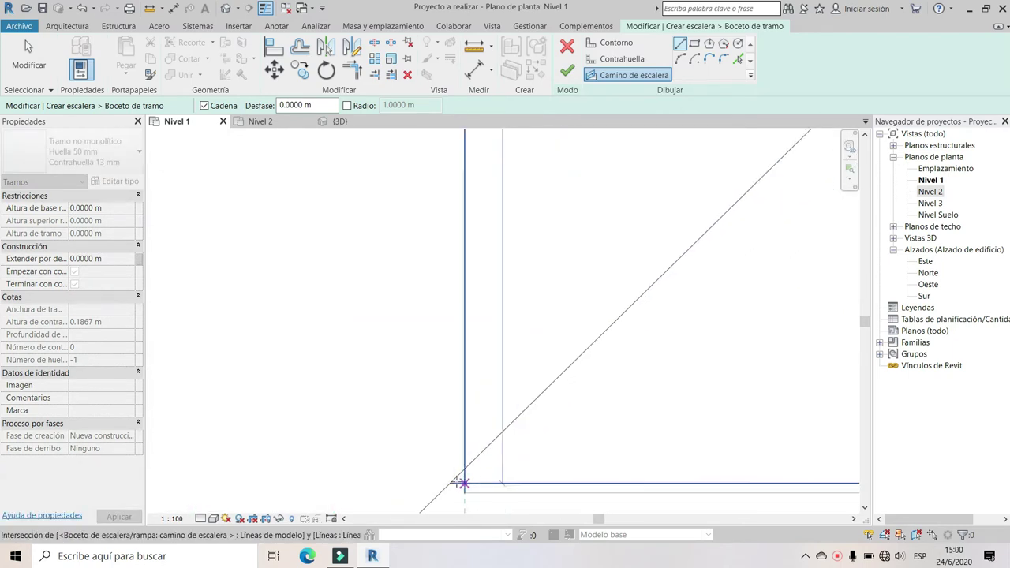
pyautogui.click(449, 483)
pyautogui.scroll(-4, 454, 442)
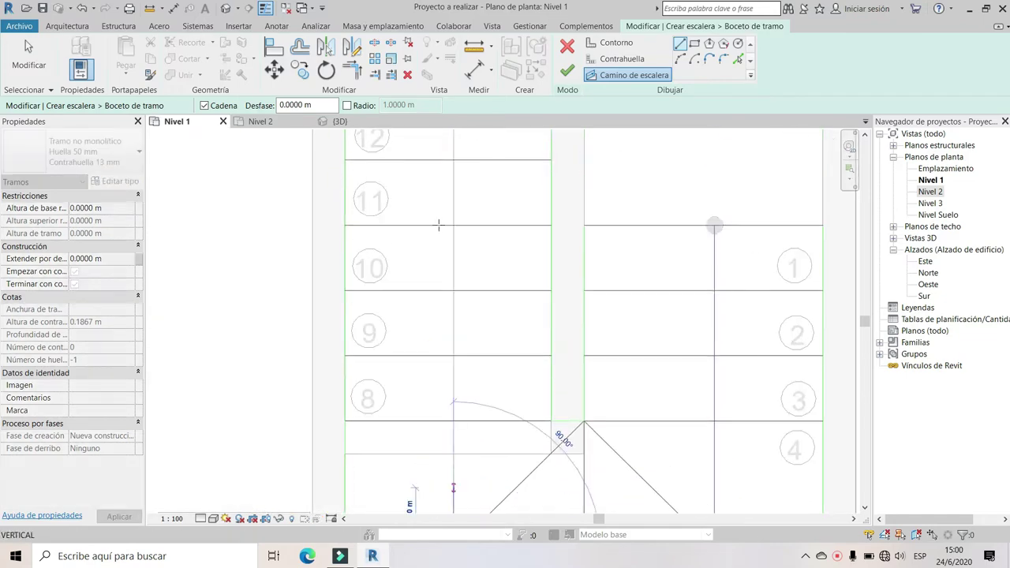
pyautogui.moveTo(420, 371)
pyautogui.mouseDown(button='middle')
pyautogui.moveTo(459, 406)
pyautogui.moveTo(455, 312)
pyautogui.mouseUp(button='middle')
pyautogui.scroll(5, 454, 270)
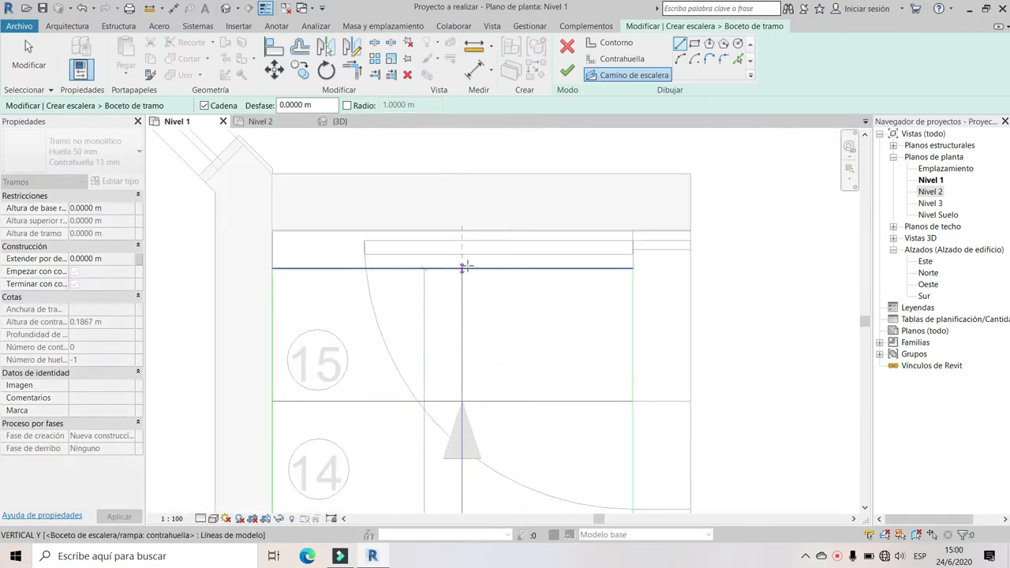
pyautogui.press('Escape')
pyautogui.scroll(-15, 505, 282)
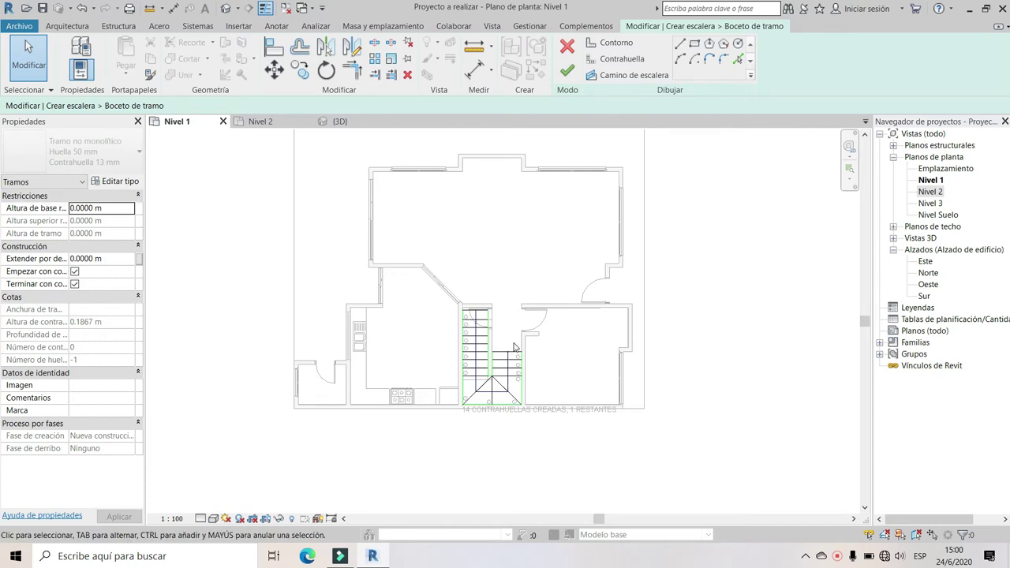
# Finish the stair run sketch and complete the stair
pyautogui.scroll(3, 514, 347)
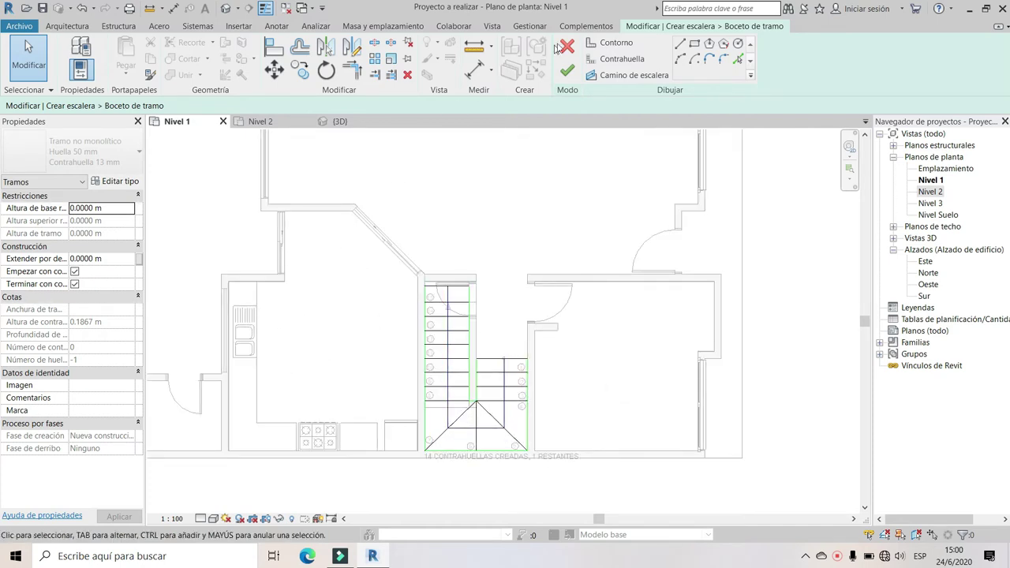
pyautogui.click(570, 70)
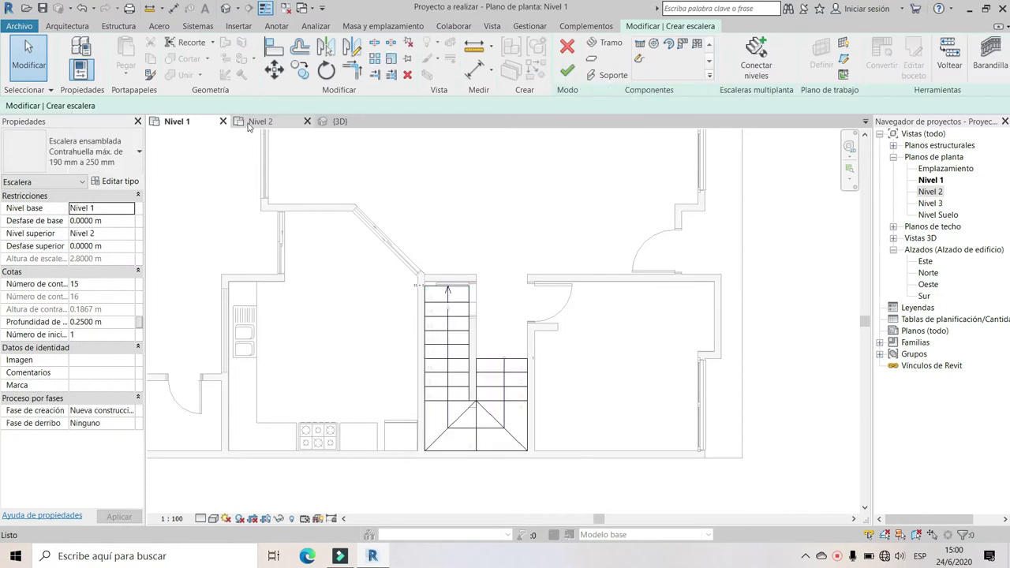
pyautogui.click(565, 73)
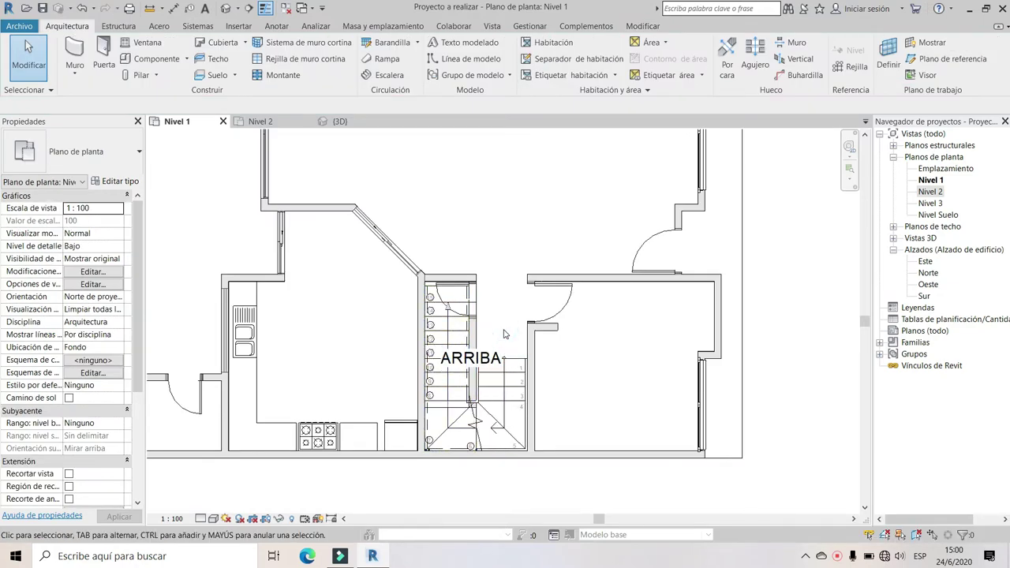
# Move the ARRIBA label off the stair to clear it, then view the house in 3D
pyautogui.scroll(5, 466, 356)
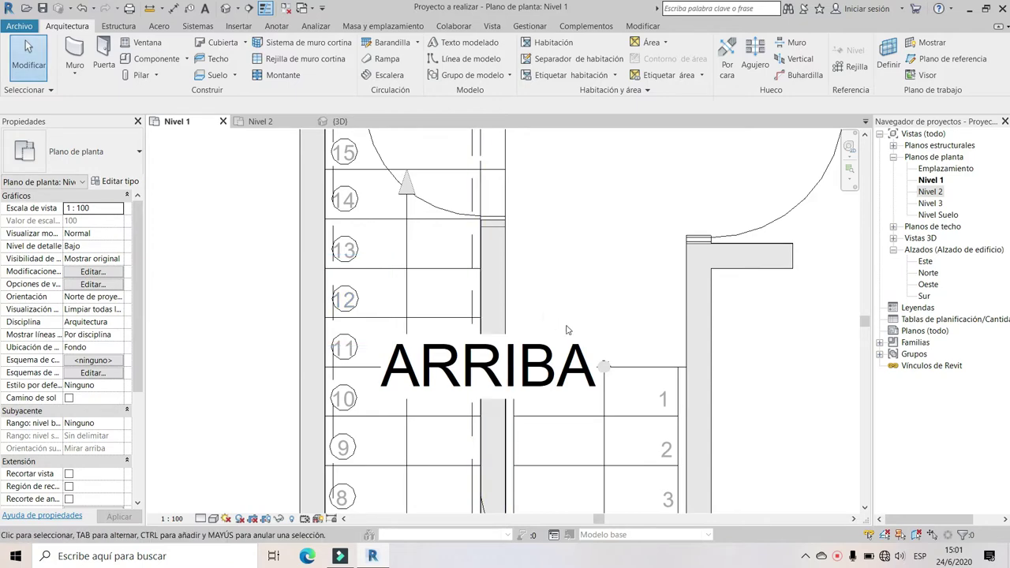
pyautogui.click(567, 339)
pyautogui.scroll(-3, 423, 341)
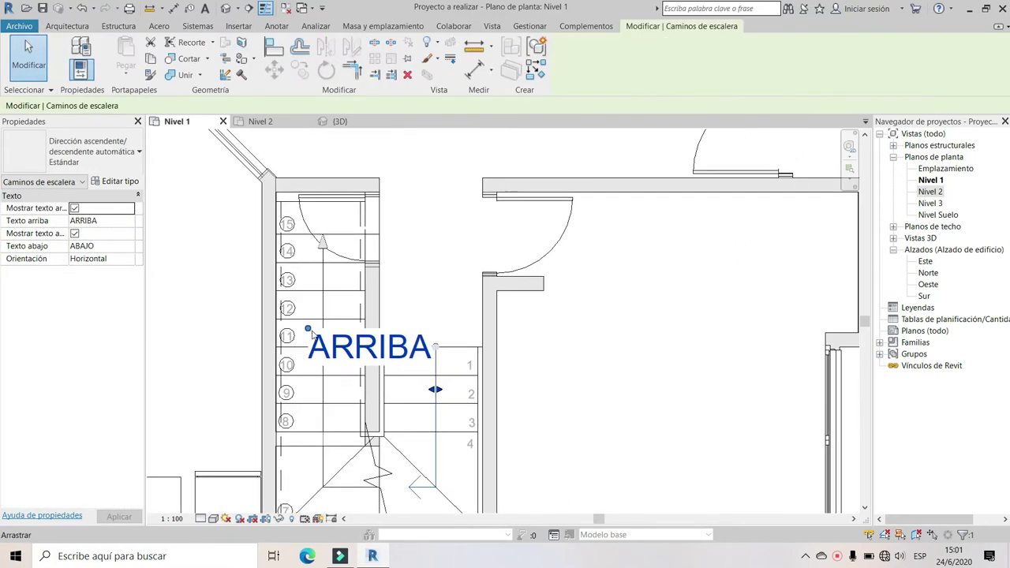
pyautogui.moveTo(284, 398); pyautogui.dragTo(680, 348)
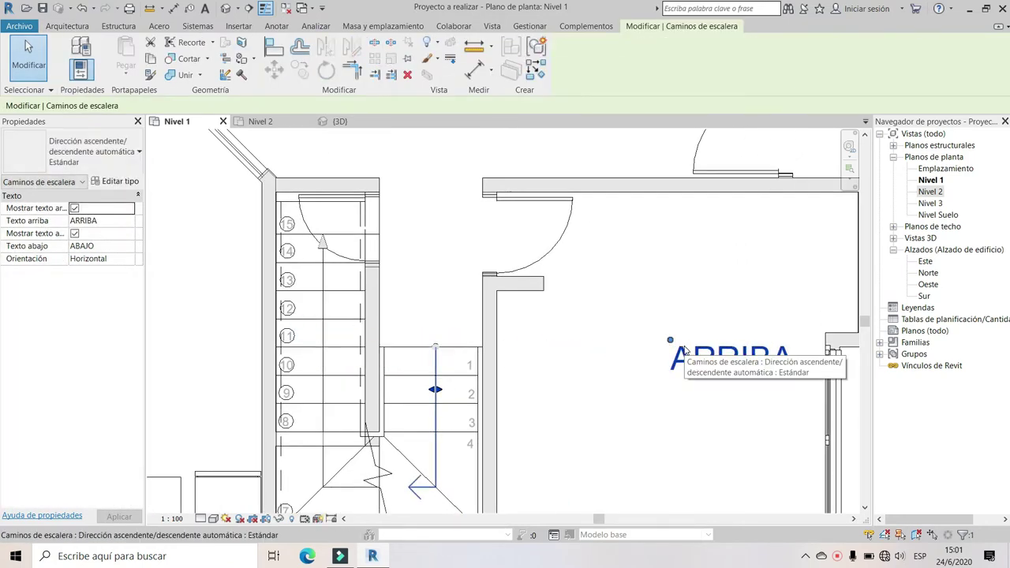
pyautogui.press('Escape')
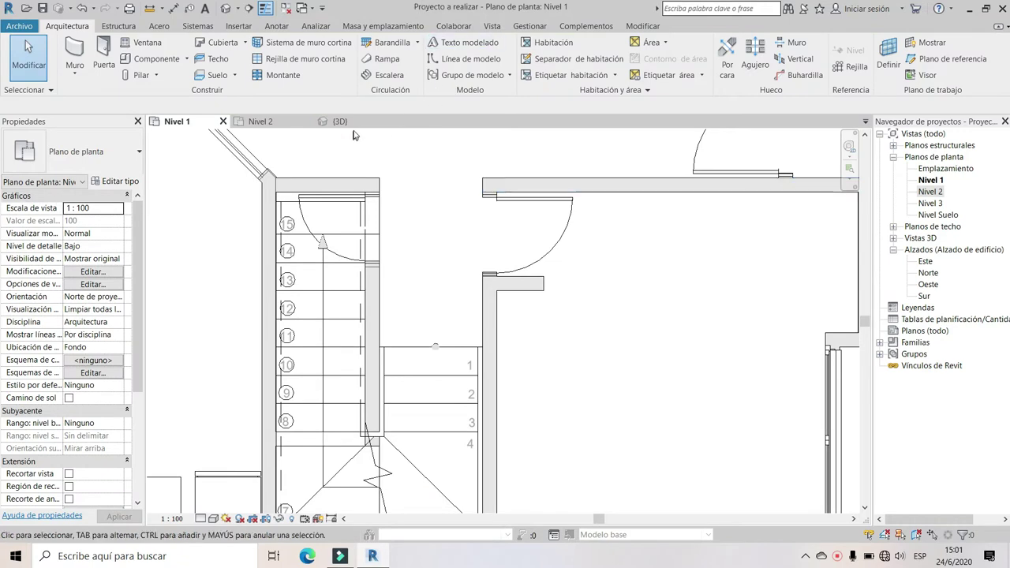
pyautogui.click(355, 123)
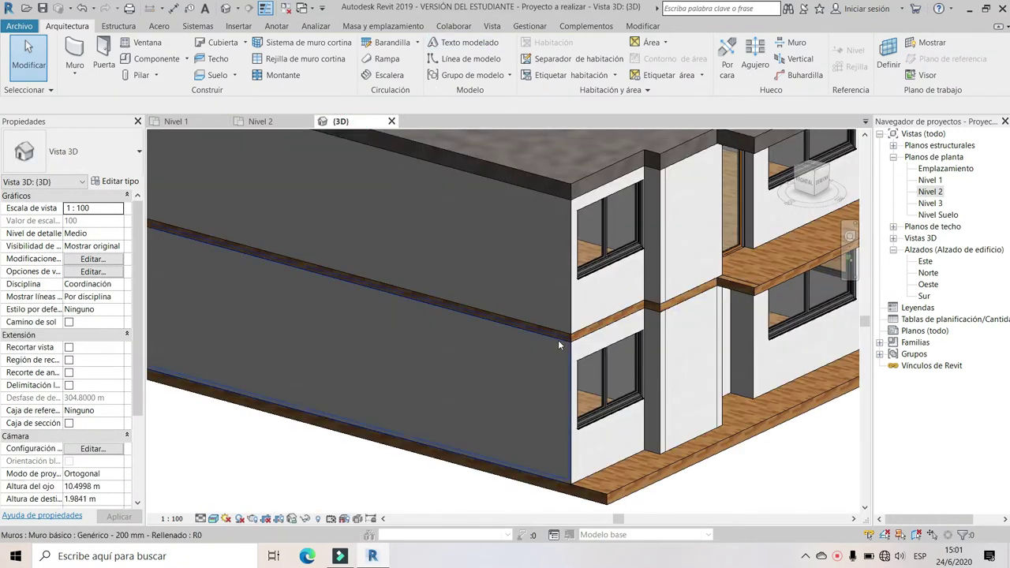
# Temporarily hide the ground-floor wall hiding the stair and orbit to look at the stair
pyautogui.click(558, 340)
pyautogui.click(291, 519)
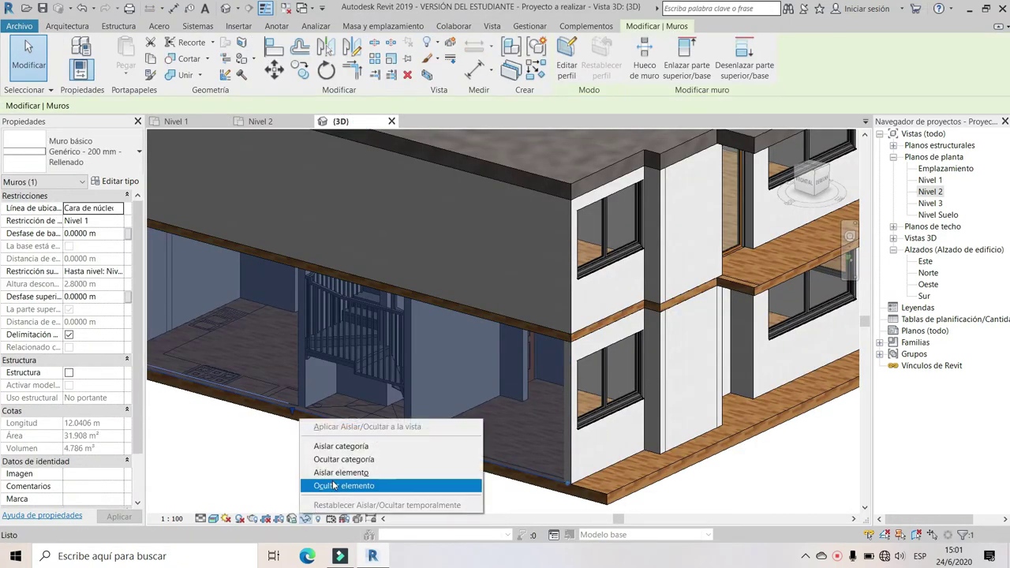
pyautogui.click(334, 485)
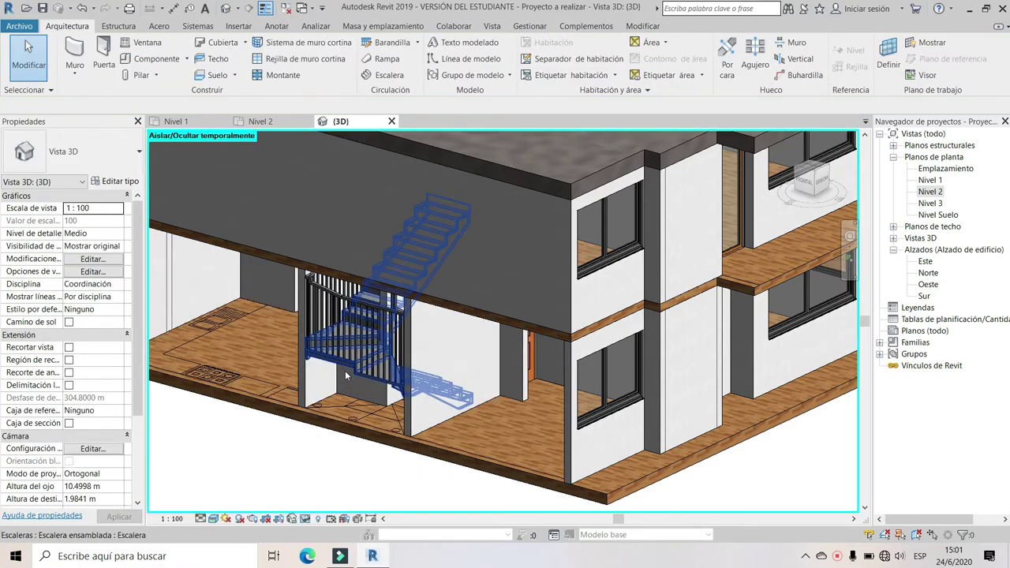
pyautogui.moveTo(354, 379)
pyautogui.keyDown('shift'); pyautogui.mouseDown(button='middle')
pyautogui.moveTo(496, 283)
pyautogui.moveTo(439, 262)
pyautogui.mouseUp(button='middle'); pyautogui.keyUp('shift')
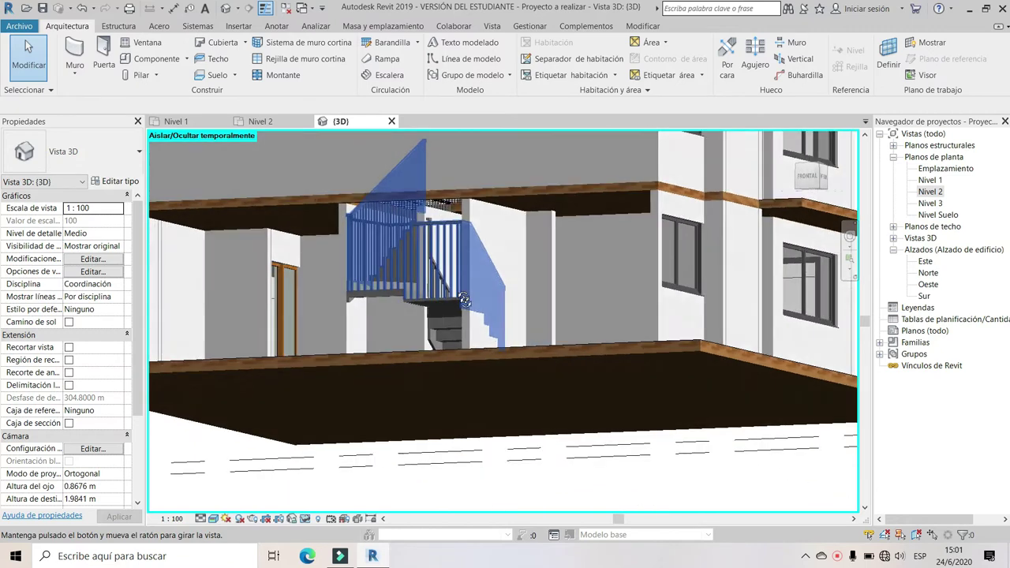
pyautogui.scroll(-3, 440, 262)
pyautogui.scroll(-2, 471, 230)
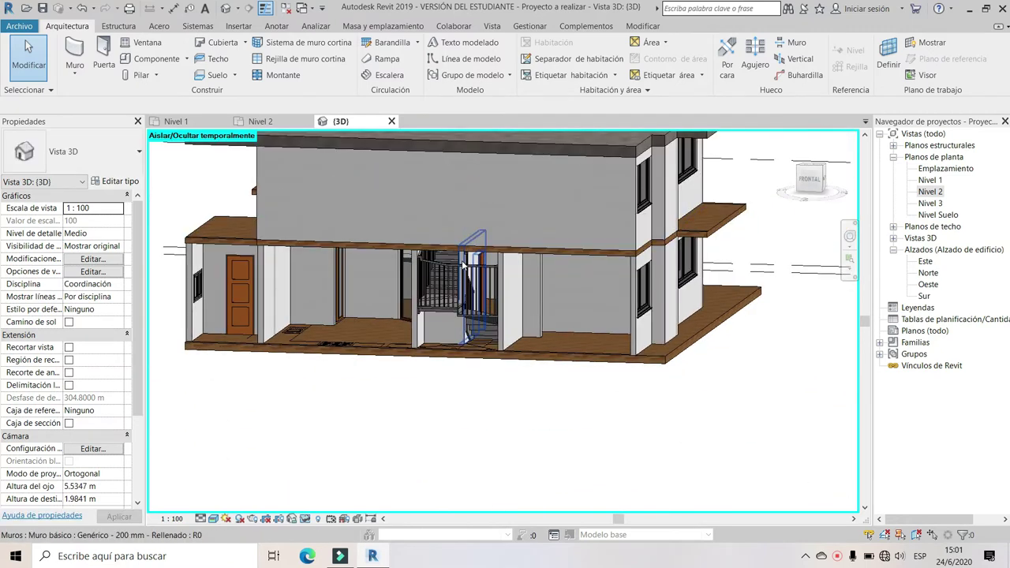
# Hide the wall in front of the stair, view it frontally, then return to Nivel 1
pyautogui.click(443, 315)
pyautogui.click(305, 519)
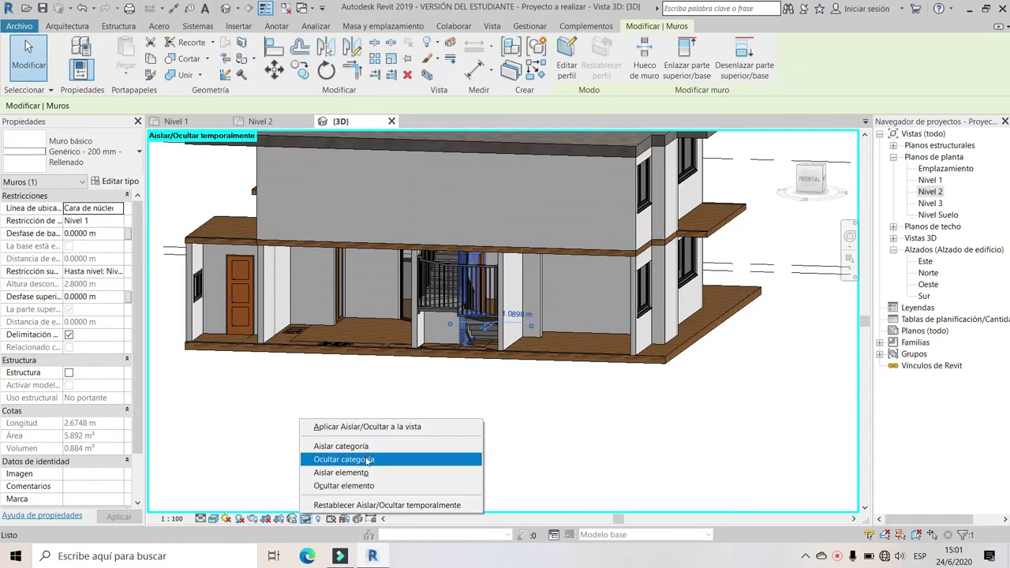
pyautogui.click(366, 491)
pyautogui.keyDown('shift'); pyautogui.moveTo(473, 300); pyautogui.dragTo(410, 292, button='middle'); pyautogui.keyUp('shift')
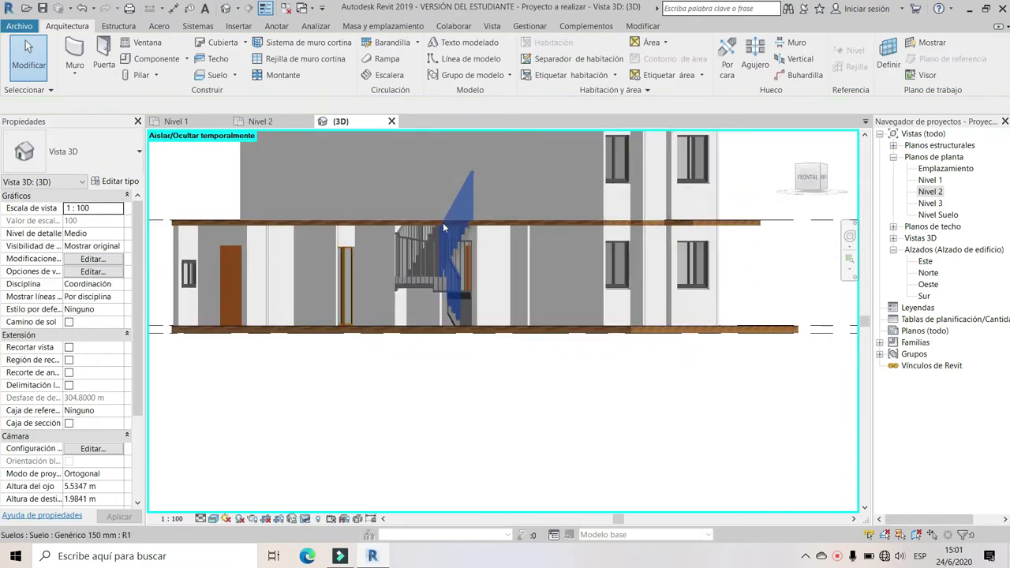
pyautogui.scroll(3, 355, 237)
pyautogui.click(175, 122)
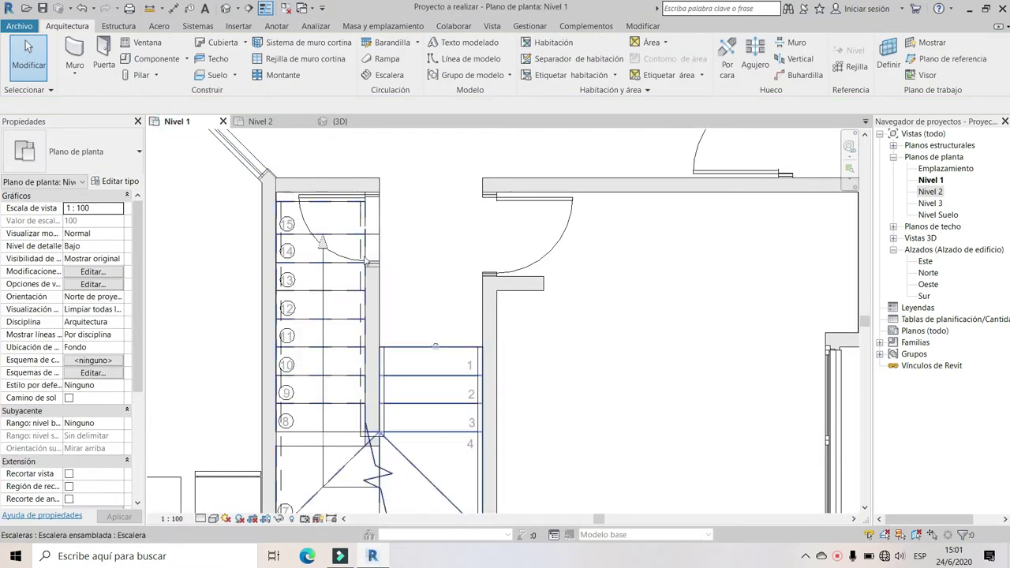
# Draw a vertical section line from below the plan to above the stair
pyautogui.scroll(-3, 404, 291)
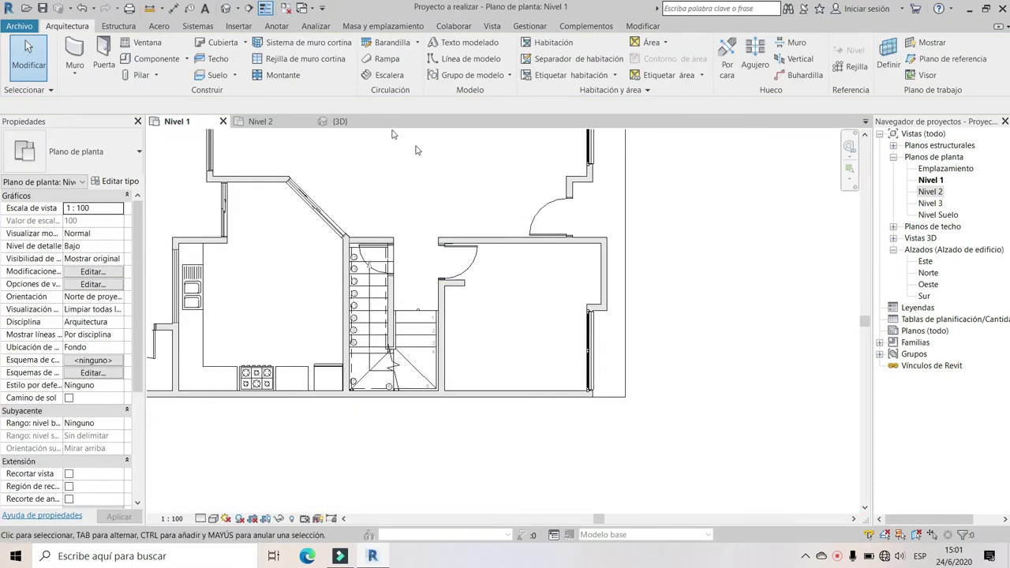
pyautogui.click(250, 11)
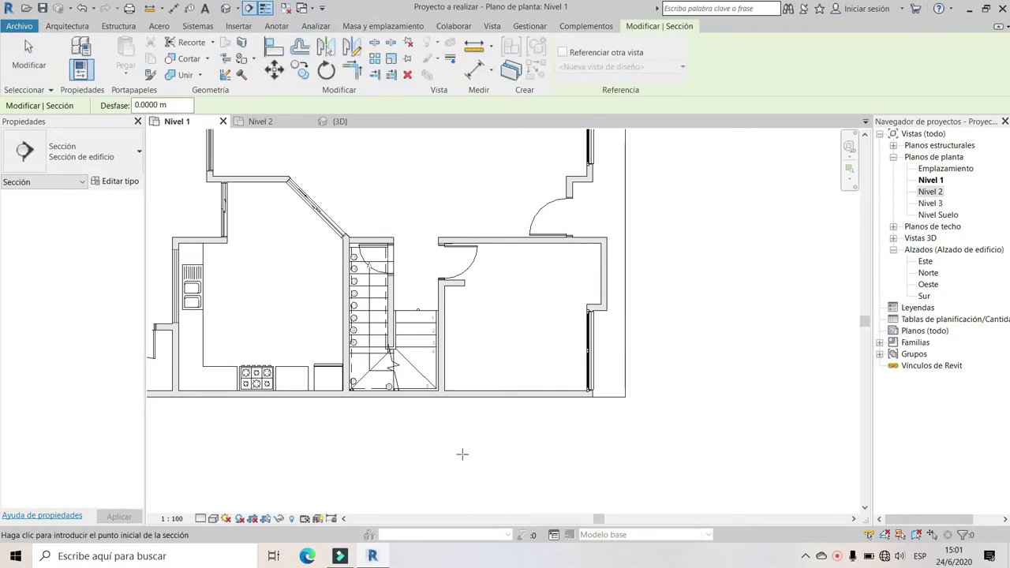
pyautogui.click(463, 454)
pyautogui.click(462, 183)
pyautogui.press('Escape')
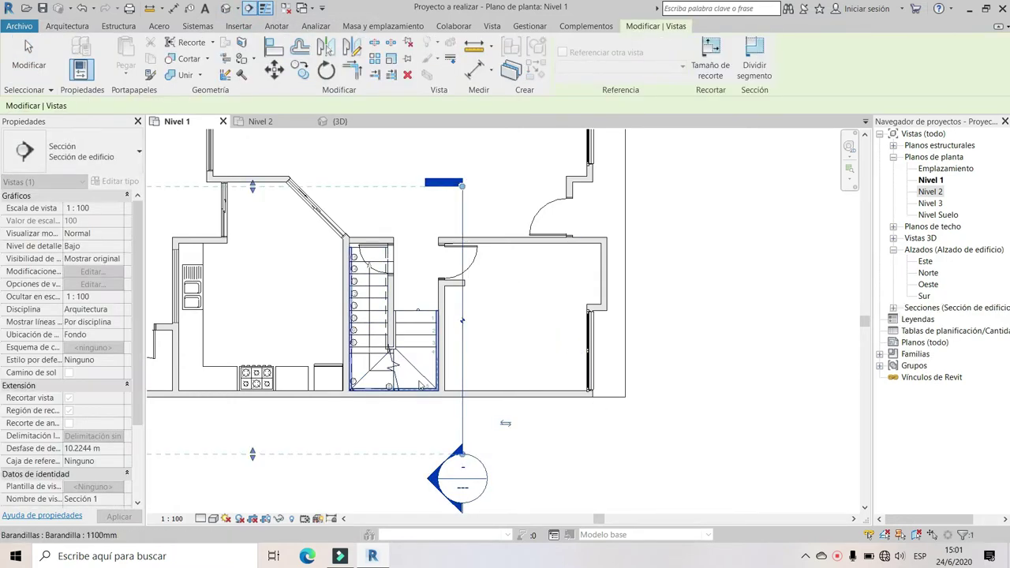
pyautogui.press('Escape')
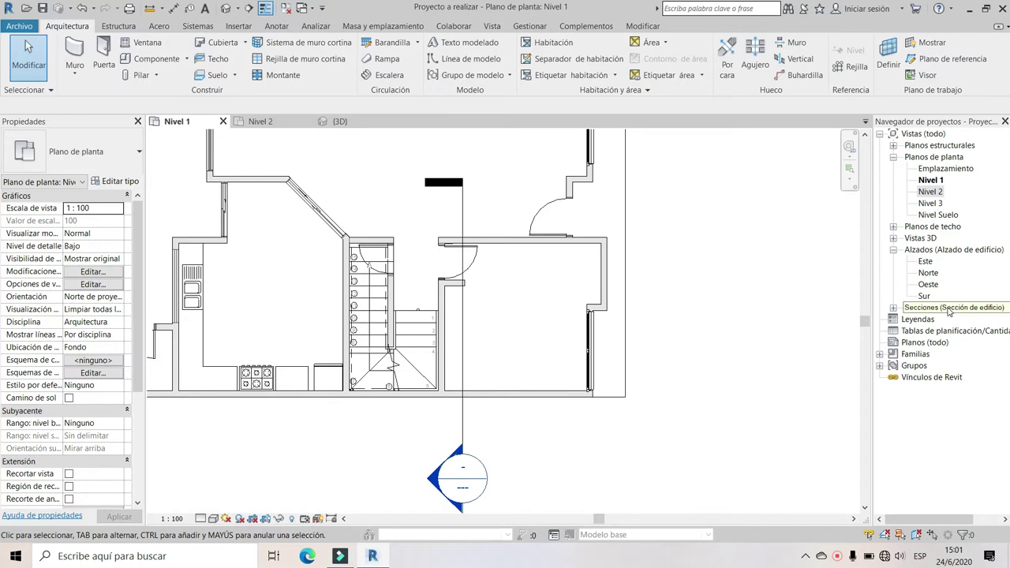
# Open Sección 1 from the Secciones list, zoom in, and select the Nivel 2 floor slab to hide it
pyautogui.doubleClick(950, 308)
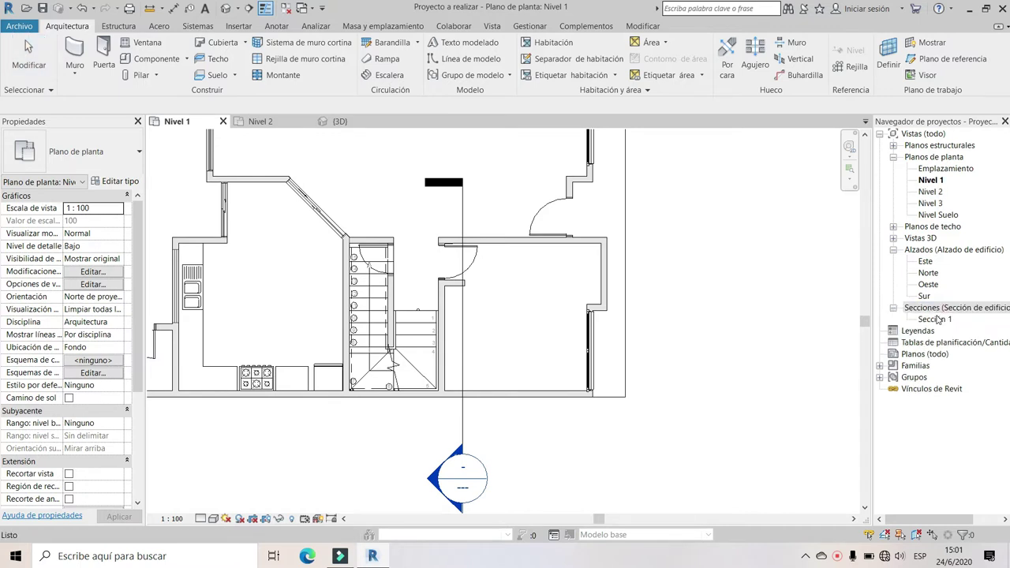
pyautogui.doubleClick(936, 319)
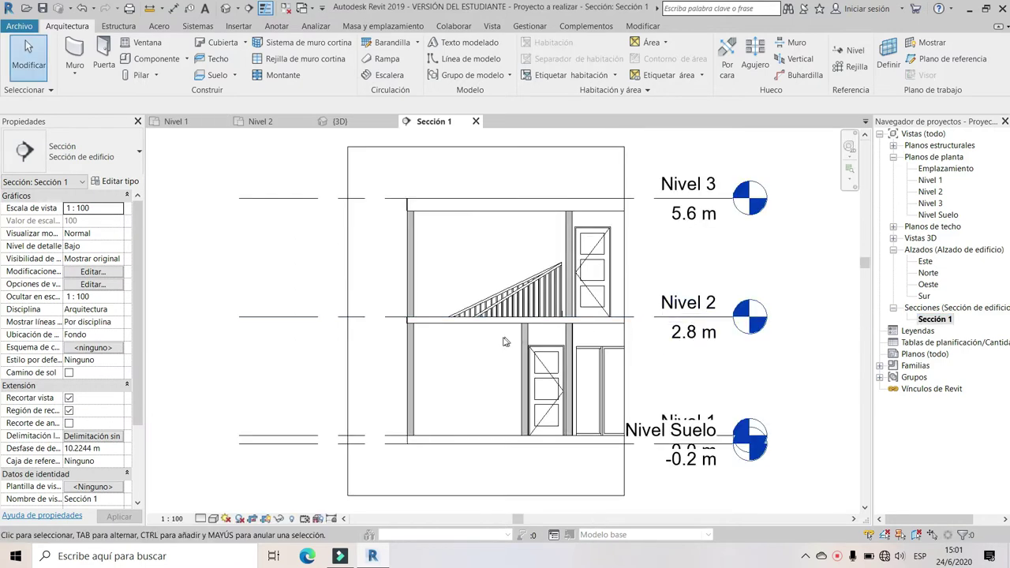
pyautogui.scroll(3, 454, 331)
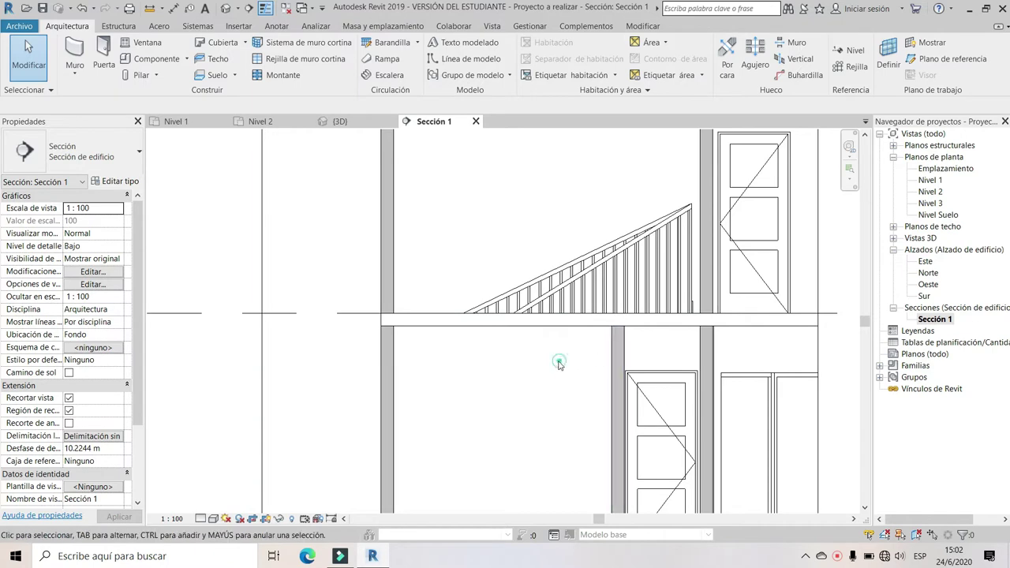
pyautogui.click(515, 322)
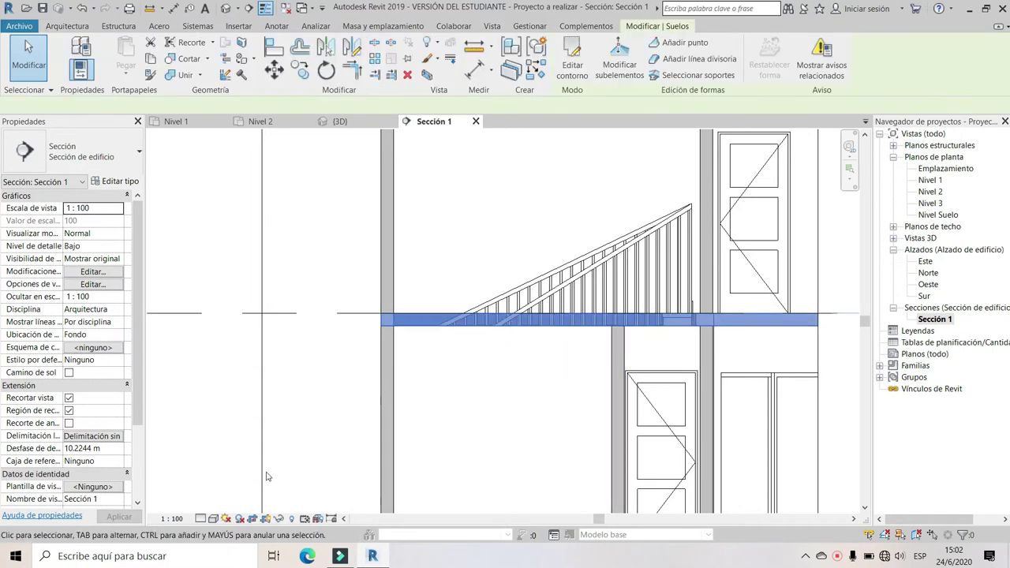
pyautogui.click(280, 518)
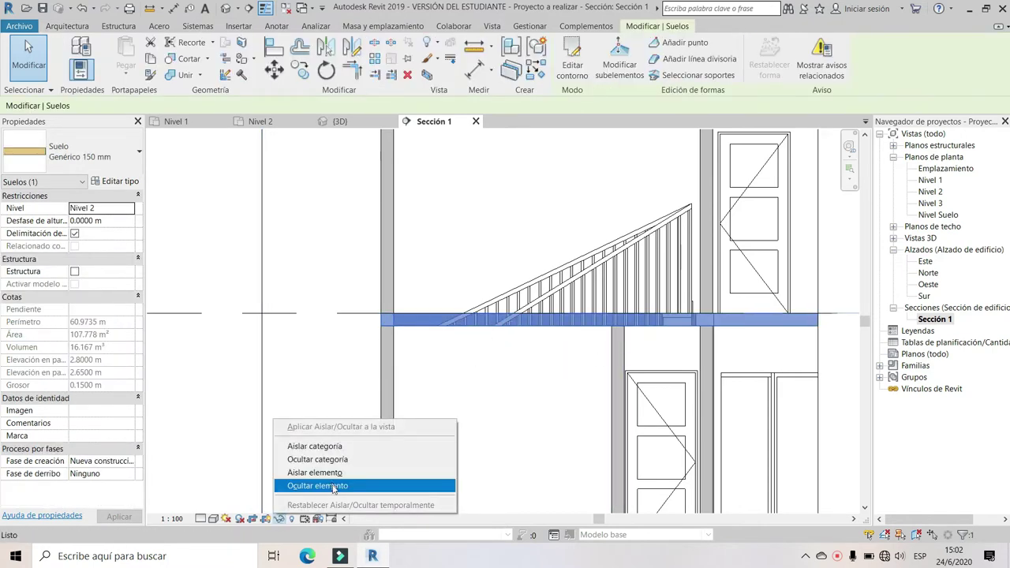
pyautogui.click(333, 489)
pyautogui.click(400, 424)
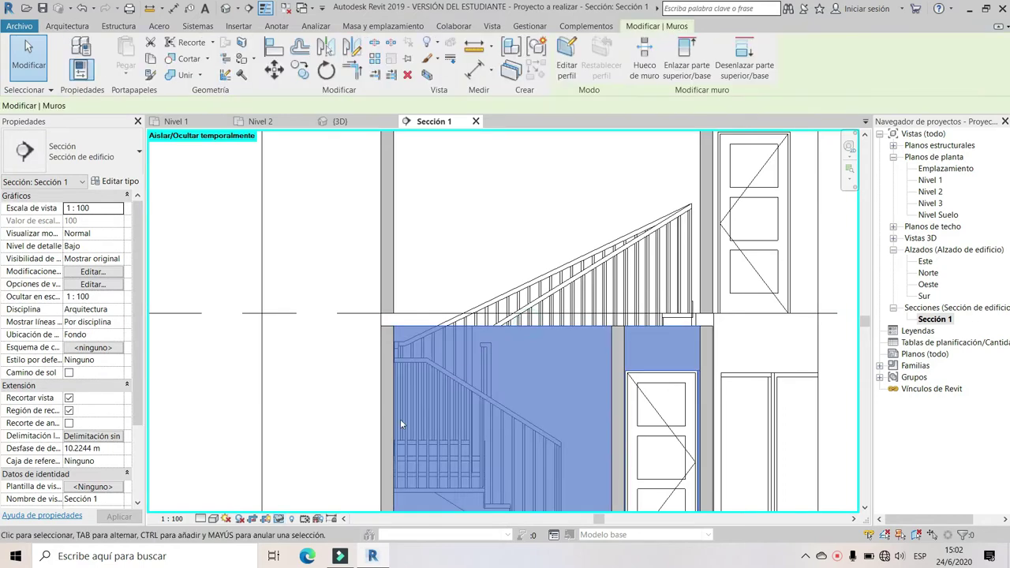
pyautogui.click(280, 518)
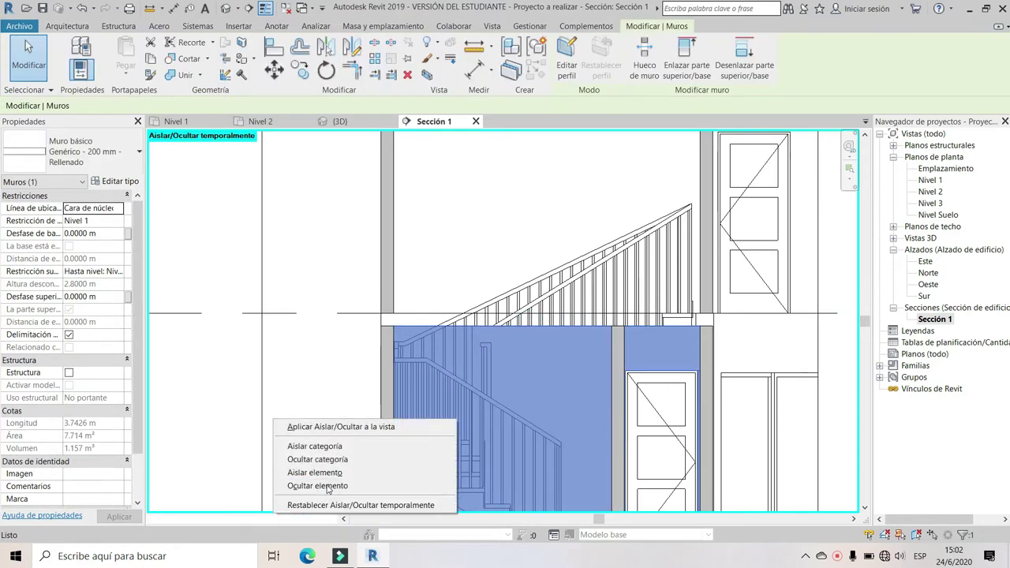
pyautogui.click(320, 483)
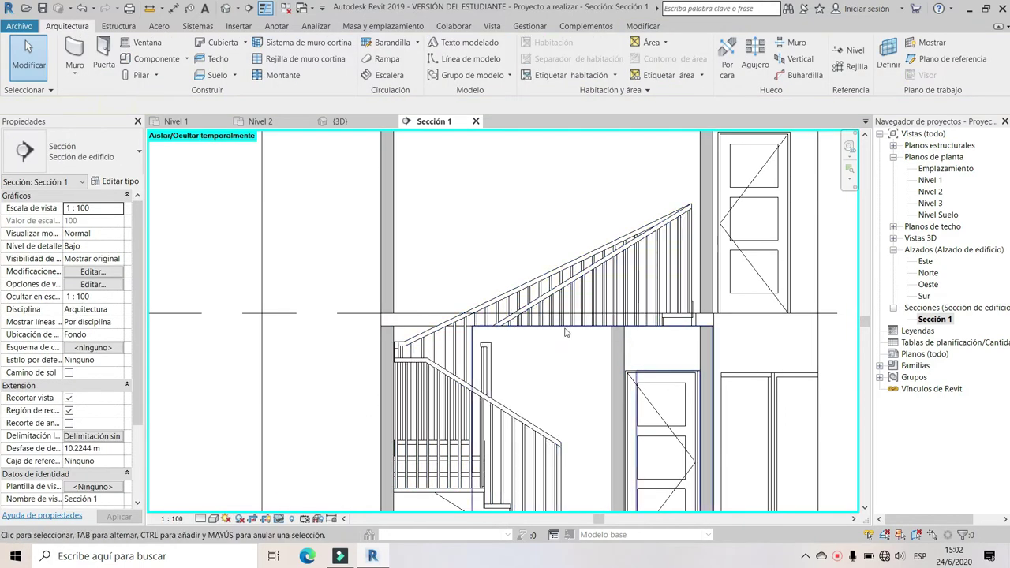
pyautogui.click(548, 375)
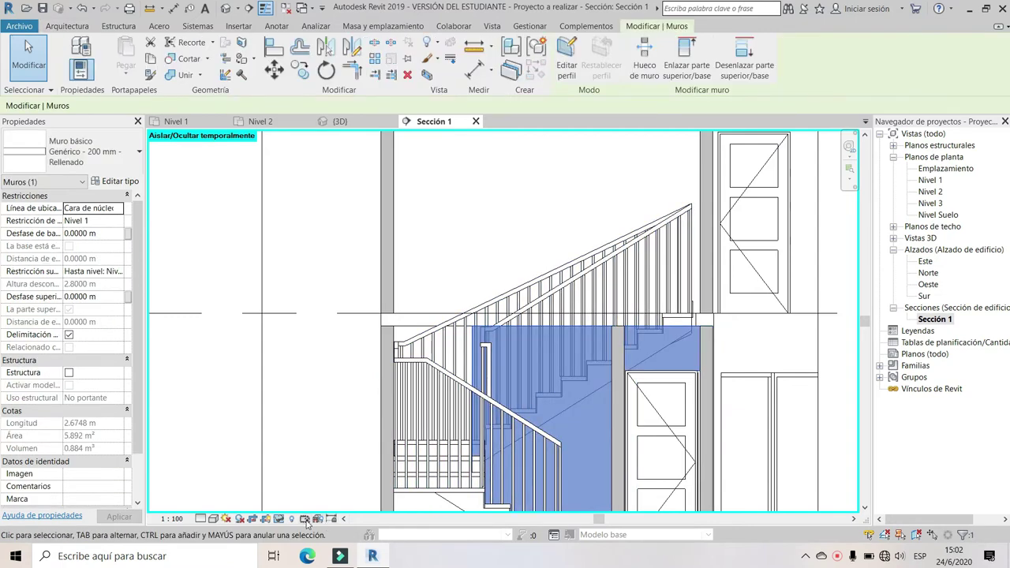
pyautogui.click(279, 518)
pyautogui.click(316, 483)
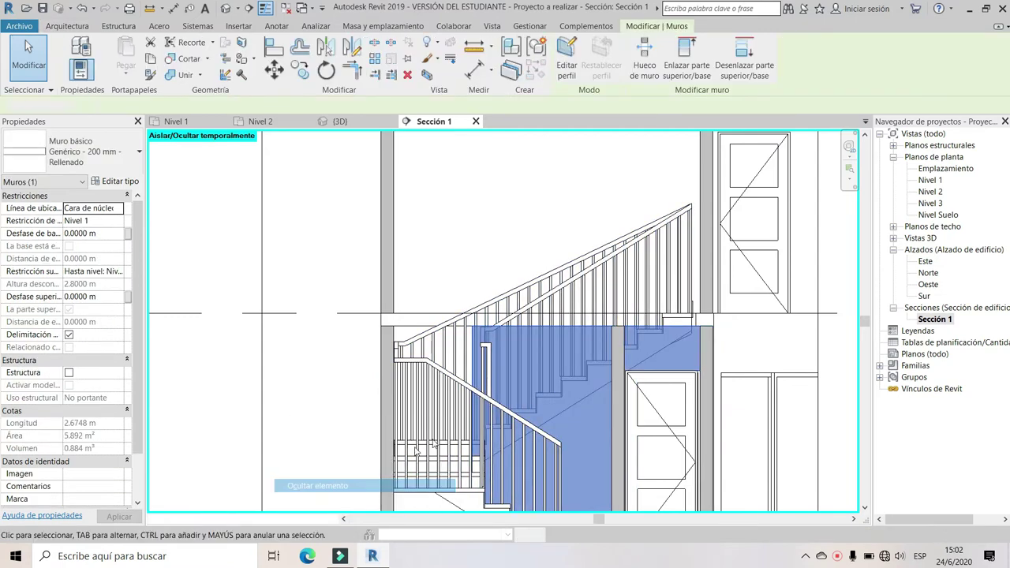
pyautogui.scroll(3, 663, 355)
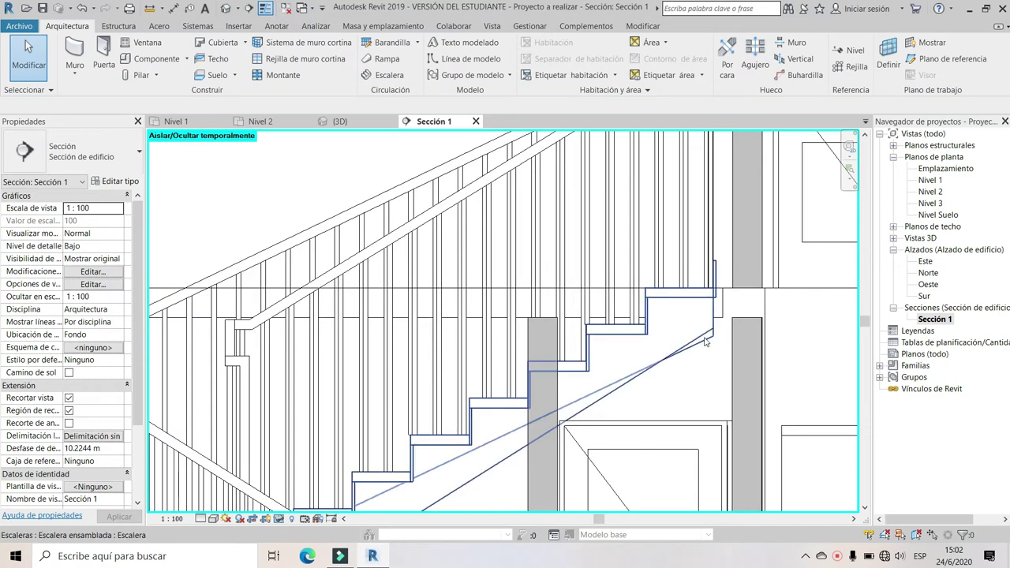
pyautogui.scroll(-1, 636, 361)
pyautogui.scroll(-2, 616, 363)
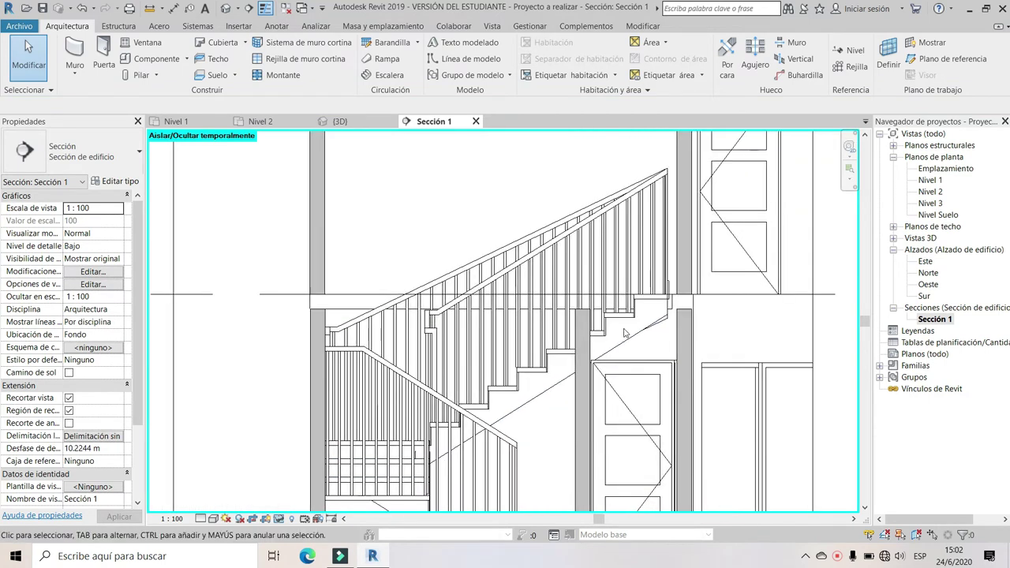
# Select the stair and set its number of risers to 16
pyautogui.click(545, 363)
pyautogui.scroll(1, 658, 315)
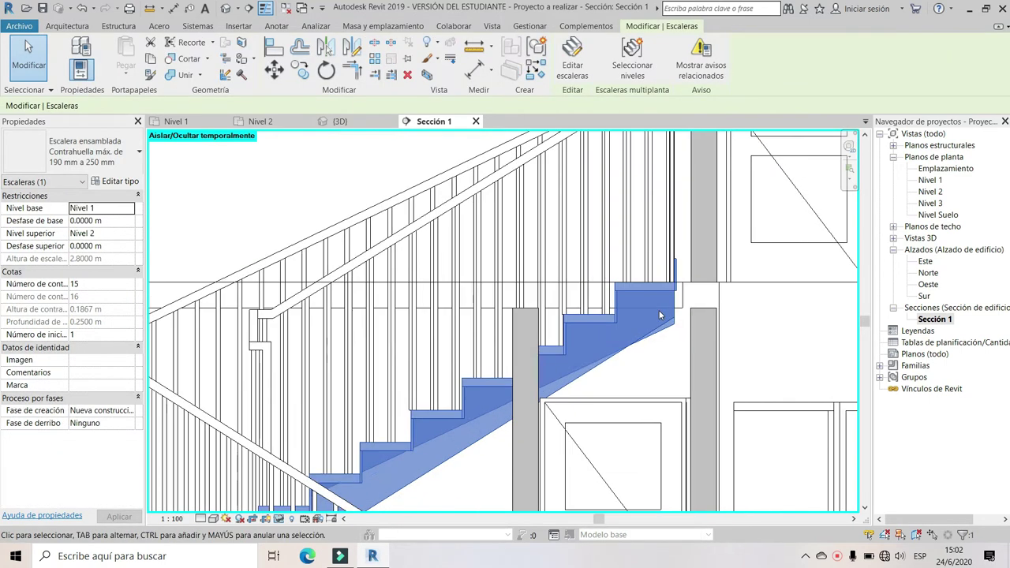
pyautogui.scroll(1, 658, 314)
pyautogui.scroll(1, 705, 259)
pyautogui.scroll(2, 704, 259)
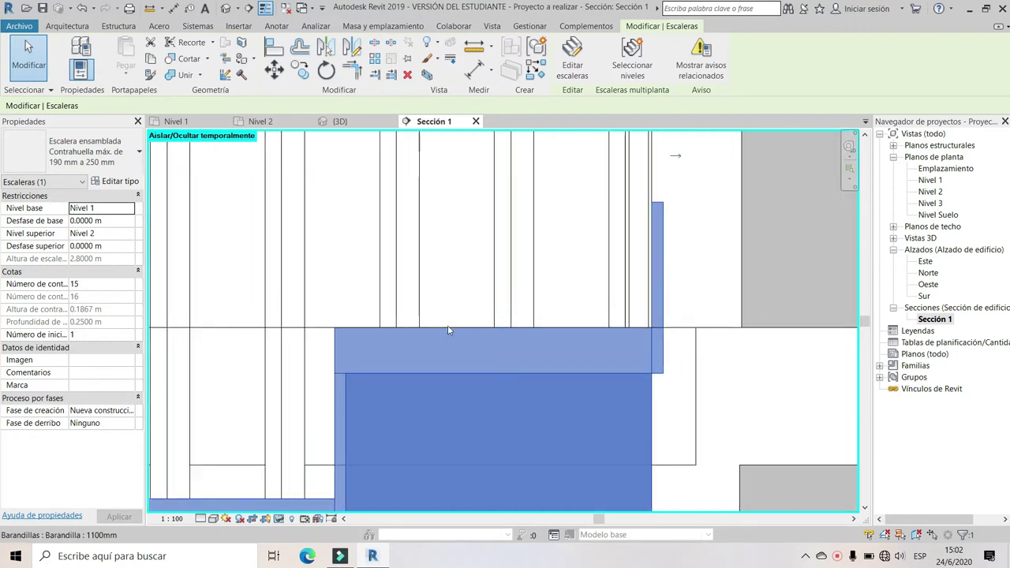
pyautogui.scroll(-2, 505, 299)
pyautogui.scroll(-2, 489, 308)
pyautogui.scroll(-1, 455, 324)
pyautogui.scroll(-1, 455, 324)
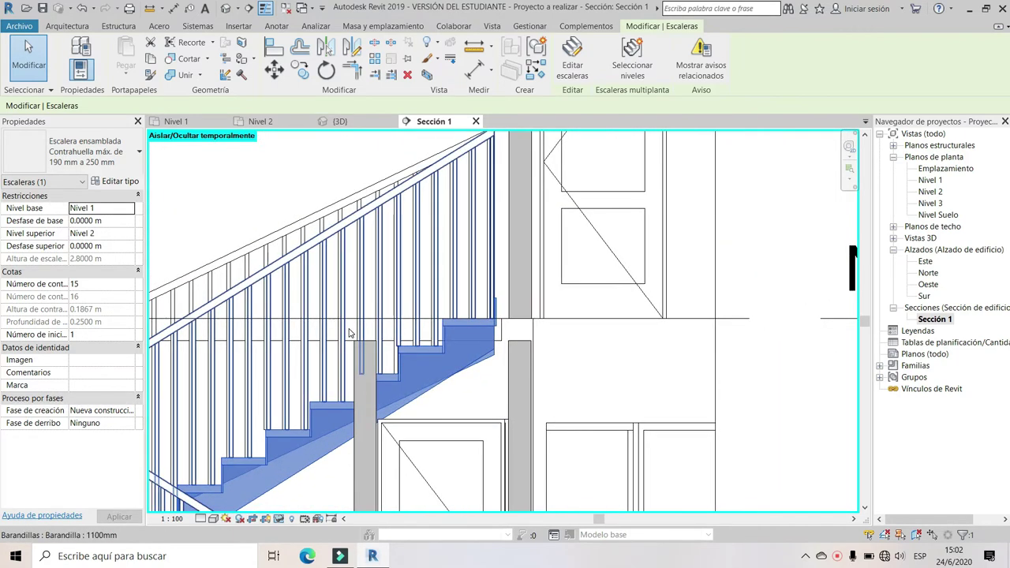
pyautogui.scroll(-2, 441, 319)
pyautogui.scroll(-1, 430, 316)
pyautogui.scroll(-1, 423, 314)
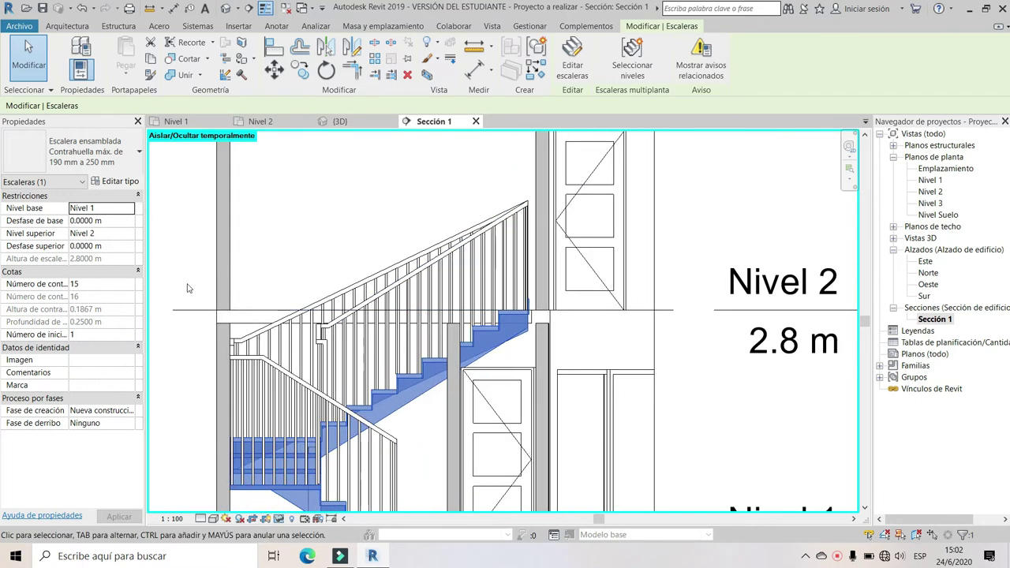
pyautogui.click(98, 285)
pyautogui.write('16')
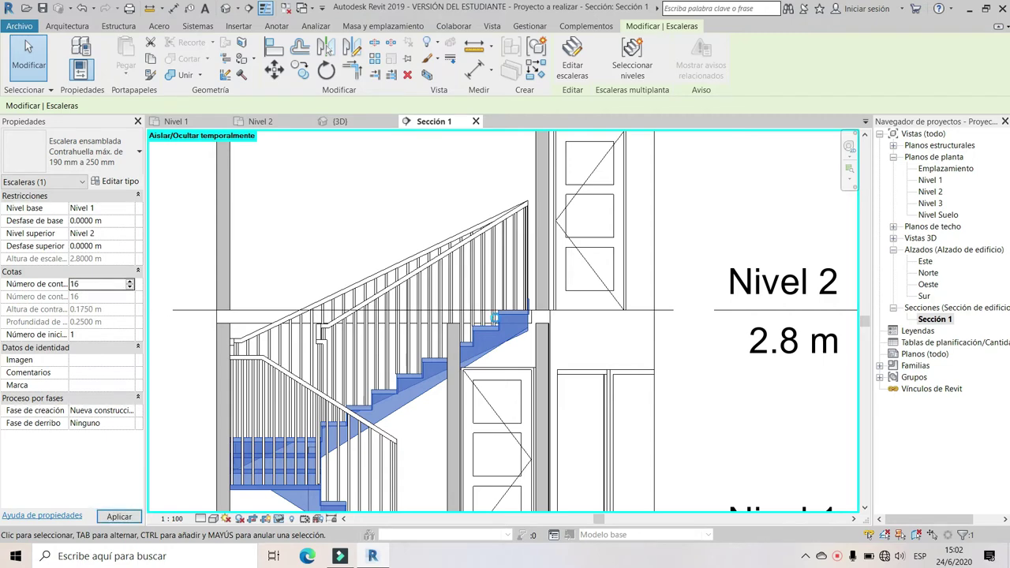
pyautogui.press('Return')
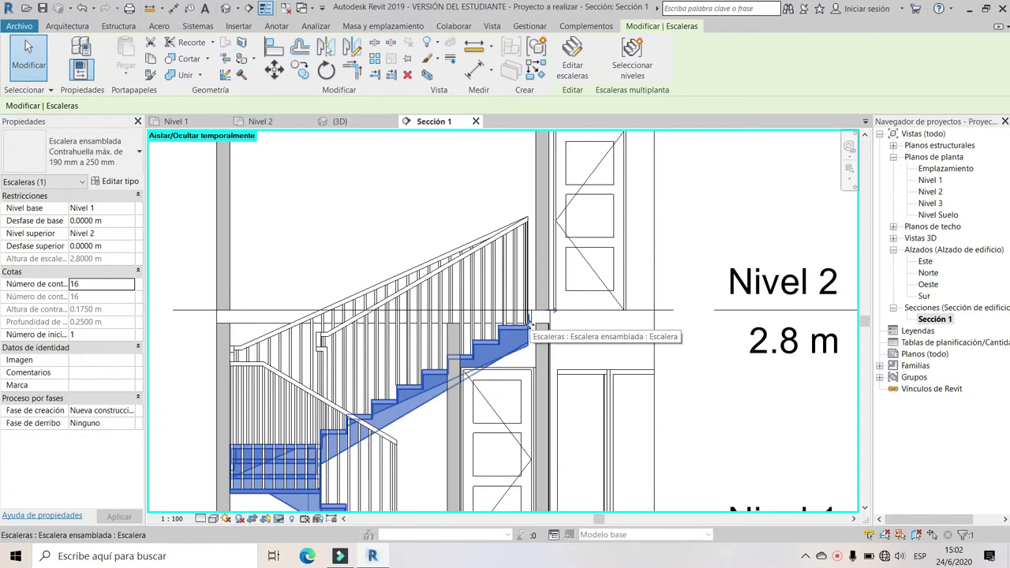
# Set the stair's top offset to 0.05 m, giving a 2.85 m height
pyautogui.click(120, 246)
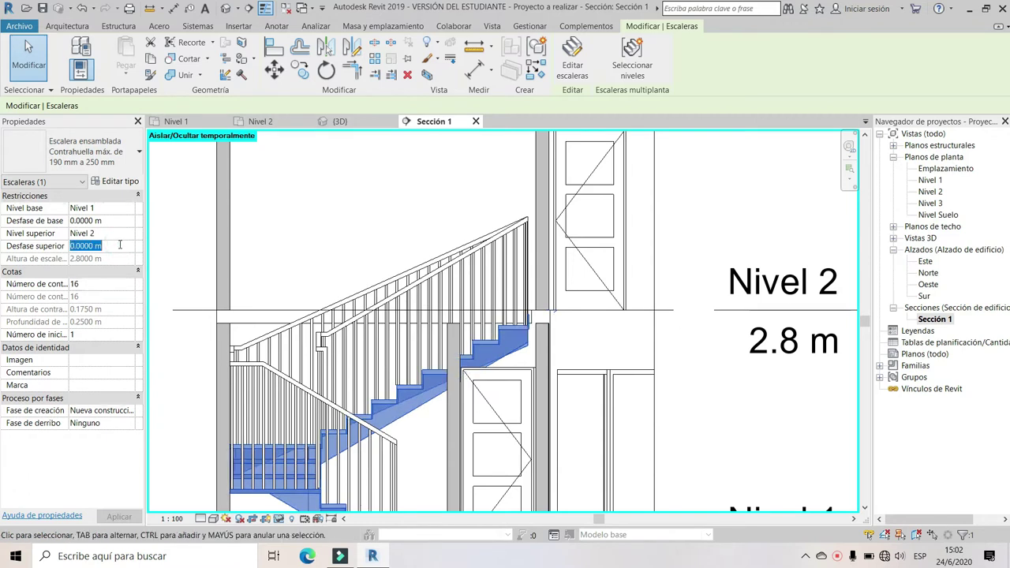
pyautogui.write('0.')
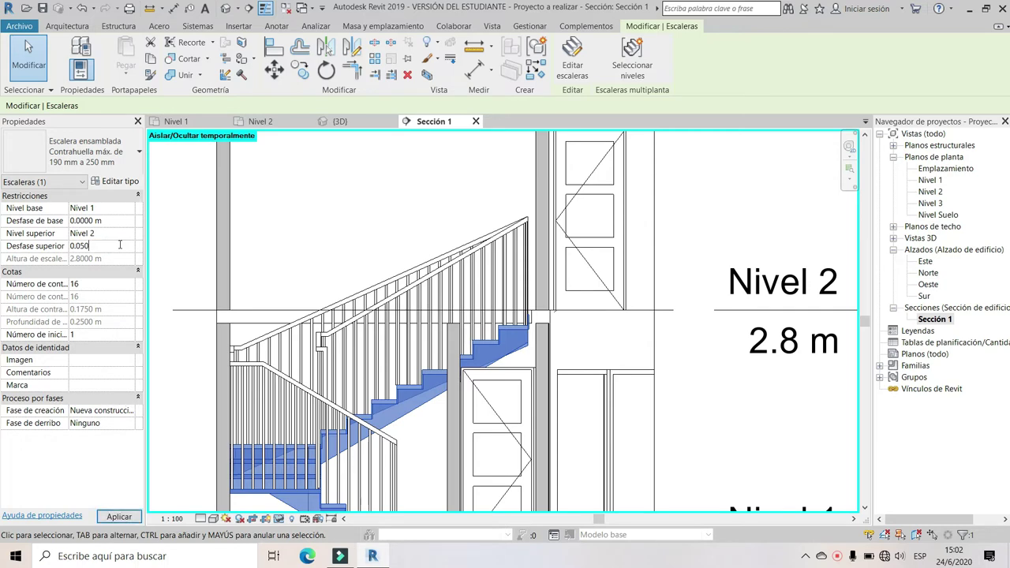
pyautogui.press('Return')
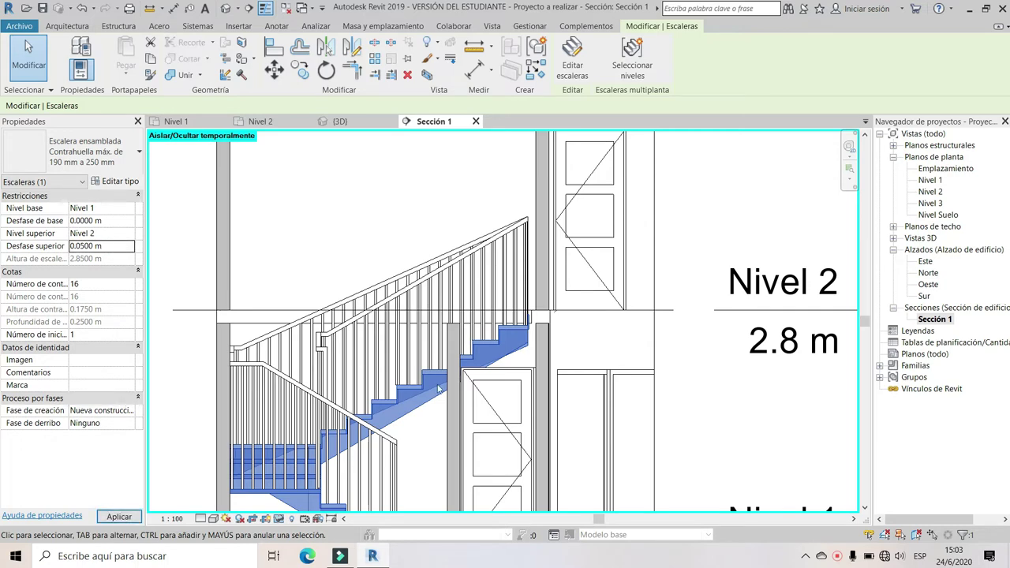
# Dismiss the height-change warning and delete the extra railing around the landing
pyautogui.click(556, 328)
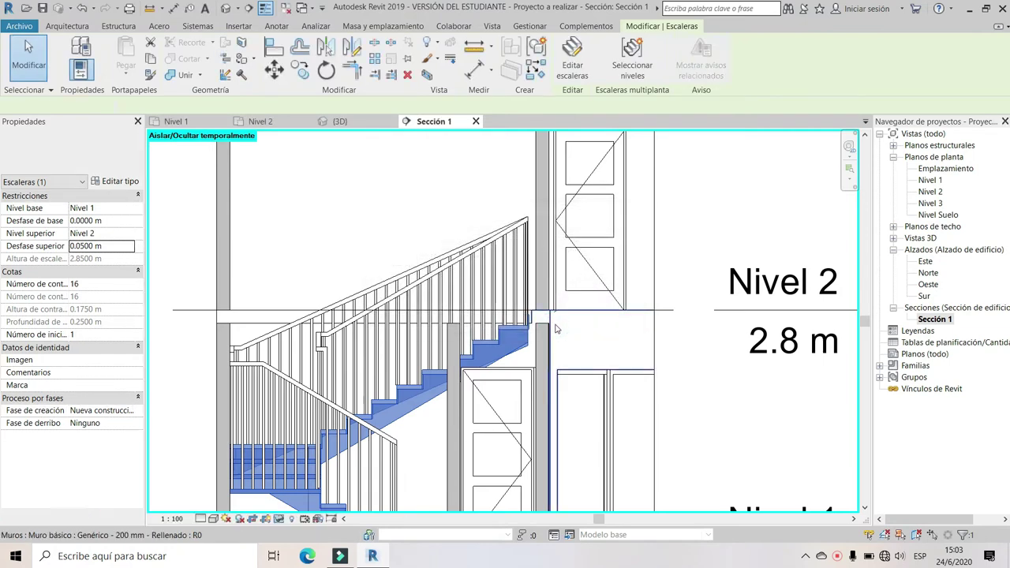
pyautogui.scroll(-1, 355, 221)
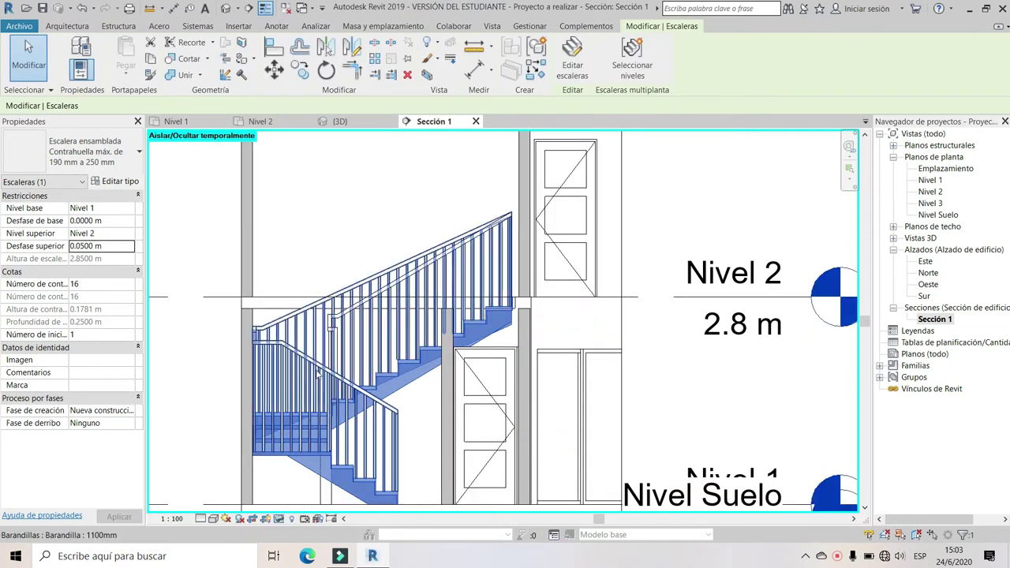
pyautogui.scroll(2, 515, 306)
pyautogui.scroll(1, 514, 306)
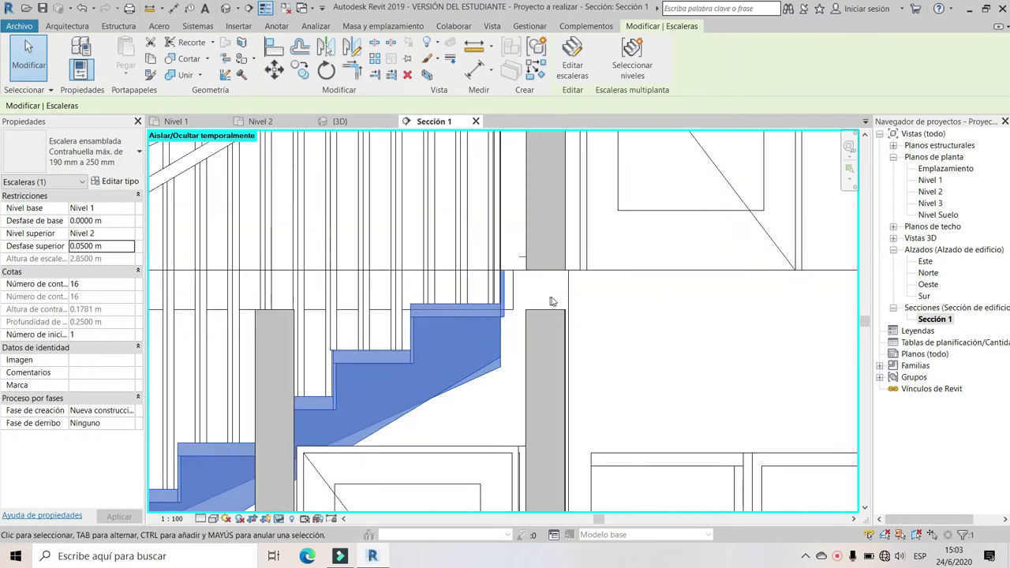
pyautogui.scroll(-2, 545, 299)
pyautogui.scroll(-2, 547, 303)
pyautogui.scroll(2, 546, 303)
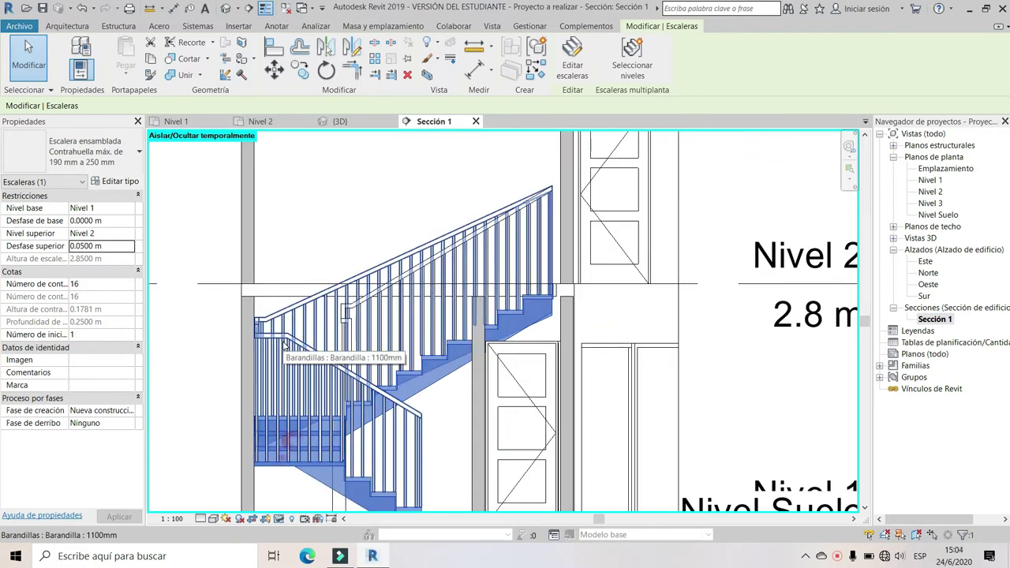
pyautogui.press('Delete')
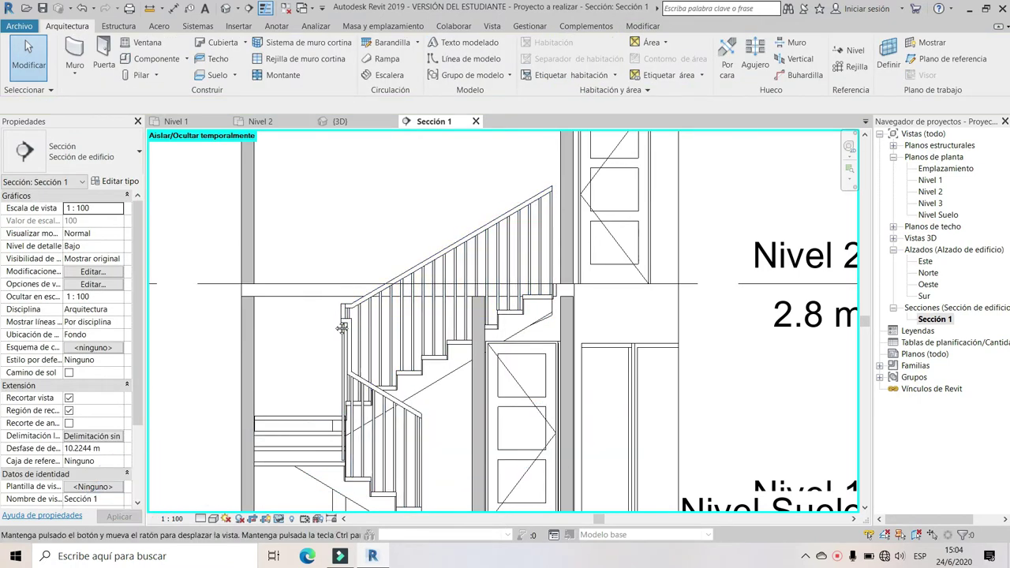
# Change the remaining stair railing to the Panel de vidrio - Relleno inferior type
pyautogui.moveTo(294, 344); pyautogui.dragTo(326, 352, button='middle')
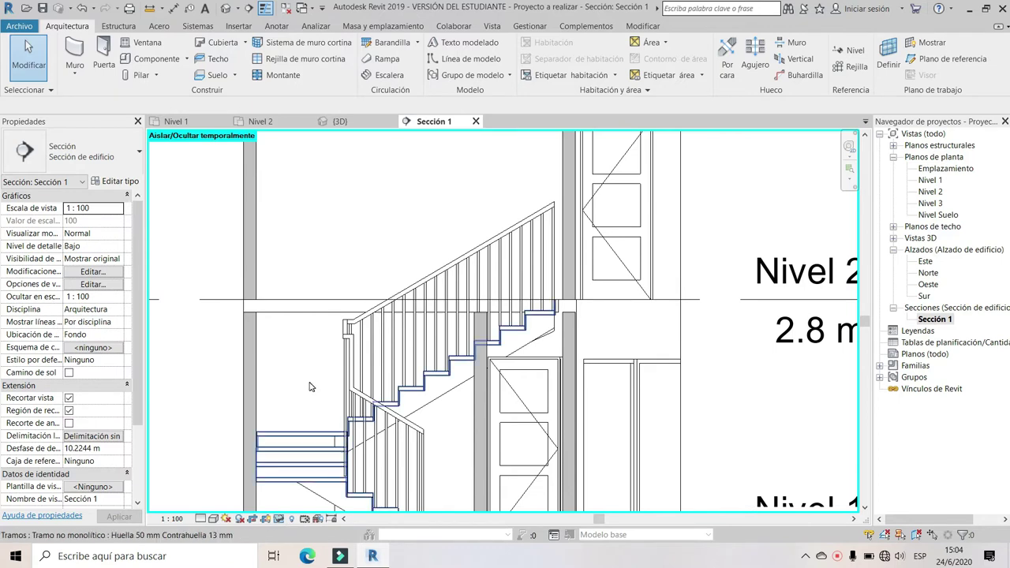
pyautogui.click(362, 357)
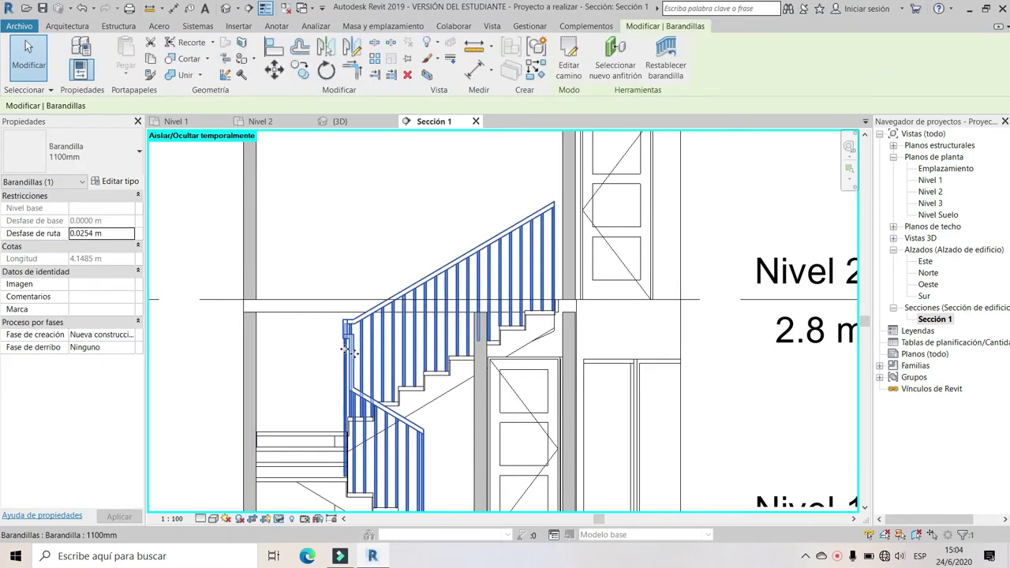
pyautogui.click(134, 158)
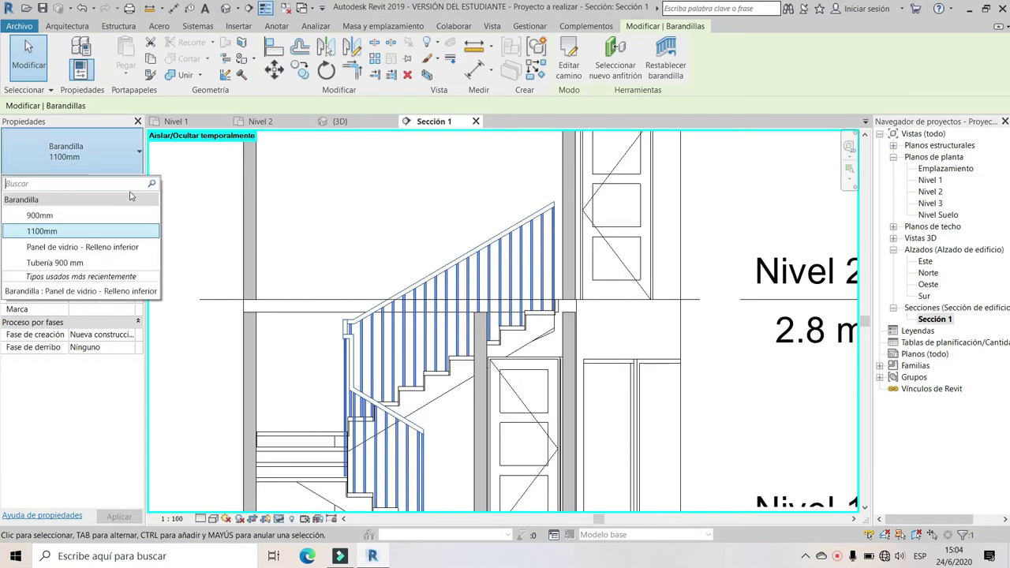
pyautogui.click(122, 249)
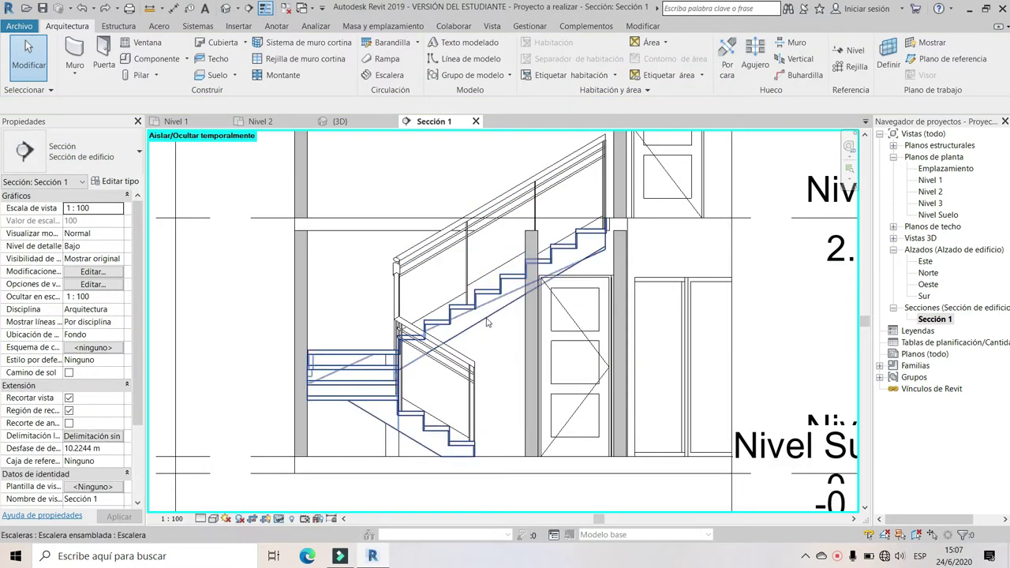
# Open the stair's type properties and inspect its run type properties
pyautogui.click(346, 360)
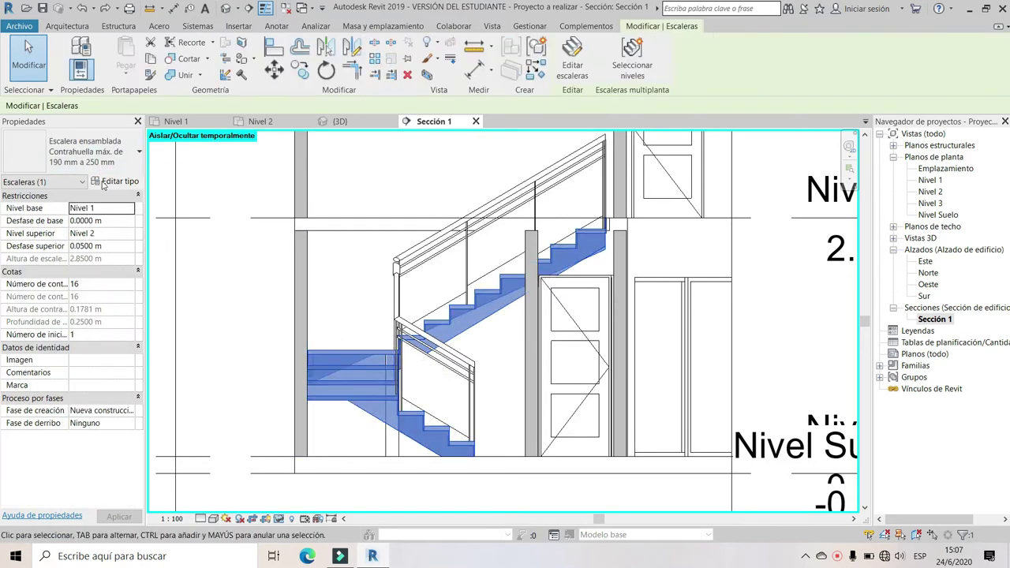
pyautogui.click(107, 182)
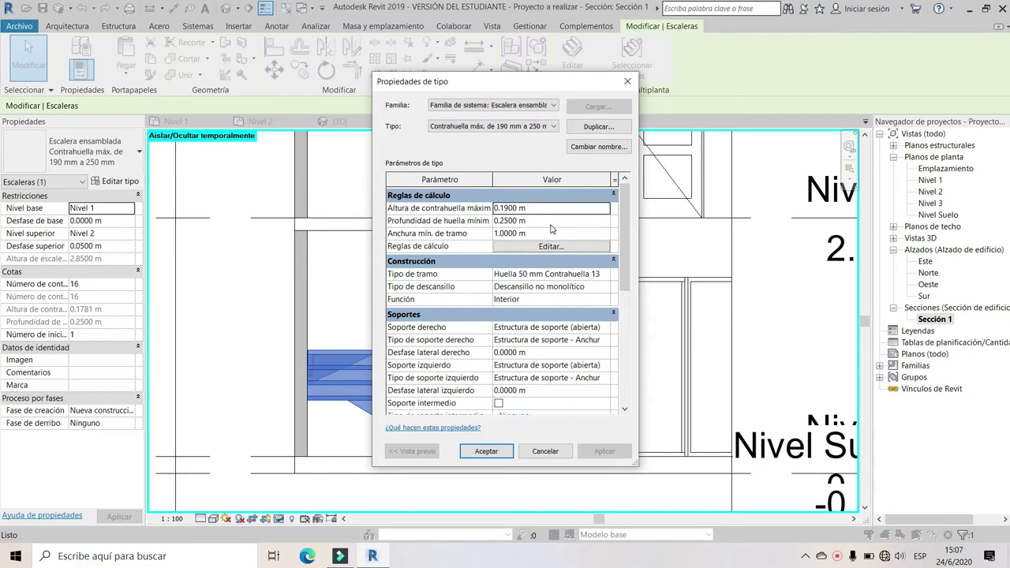
pyautogui.click(545, 274)
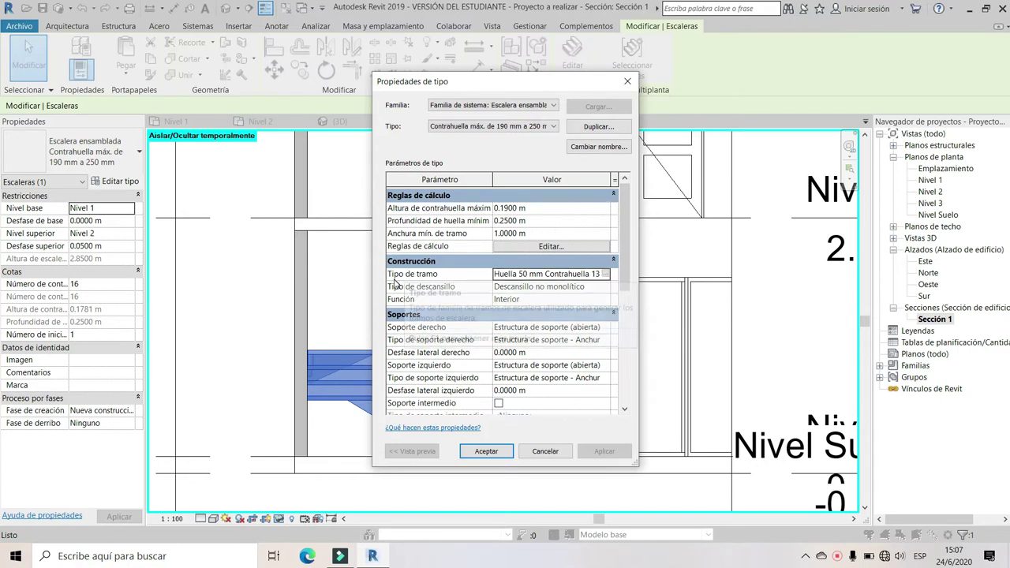
pyautogui.click(605, 274)
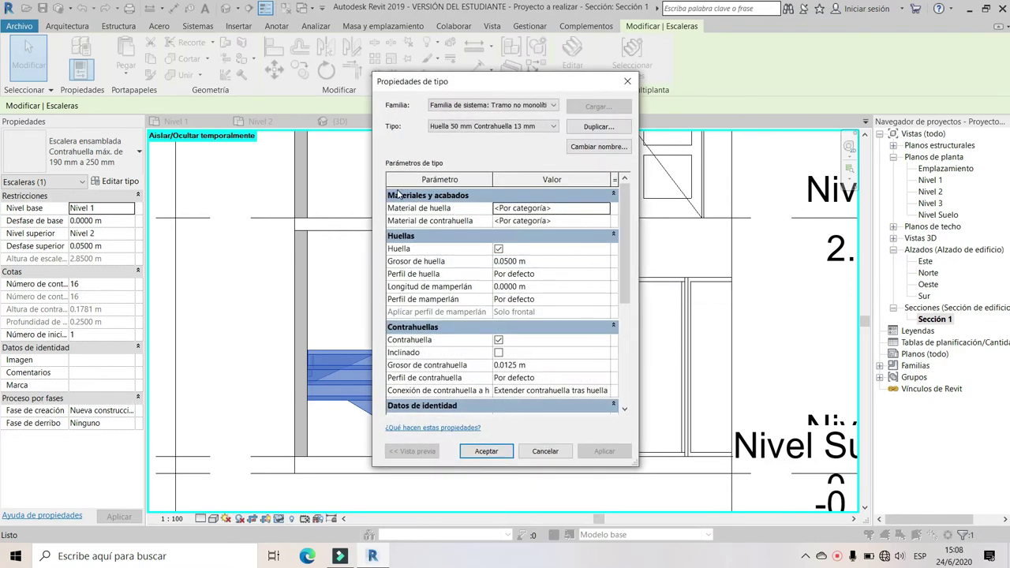
pyautogui.click(552, 455)
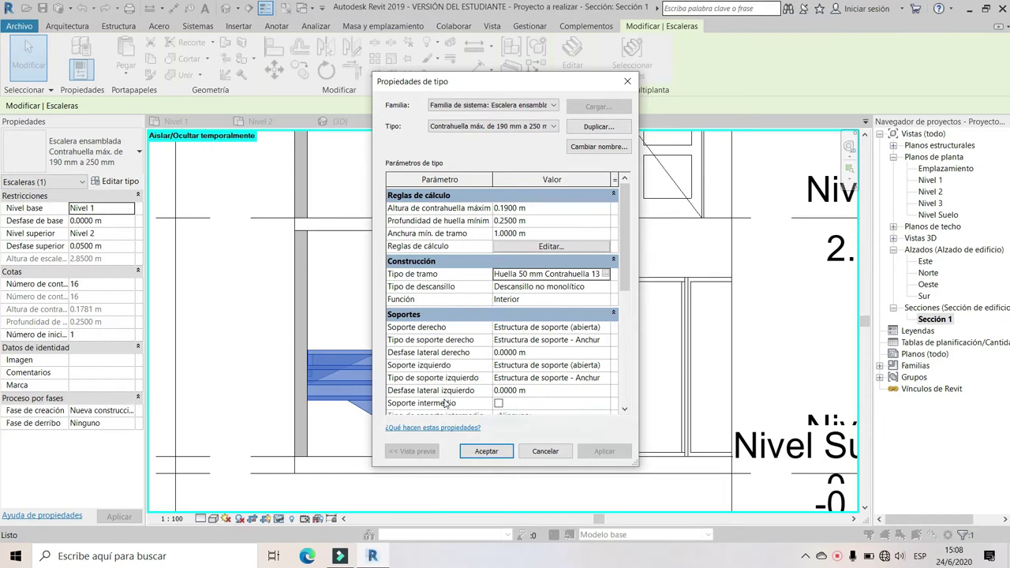
pyautogui.click(606, 274)
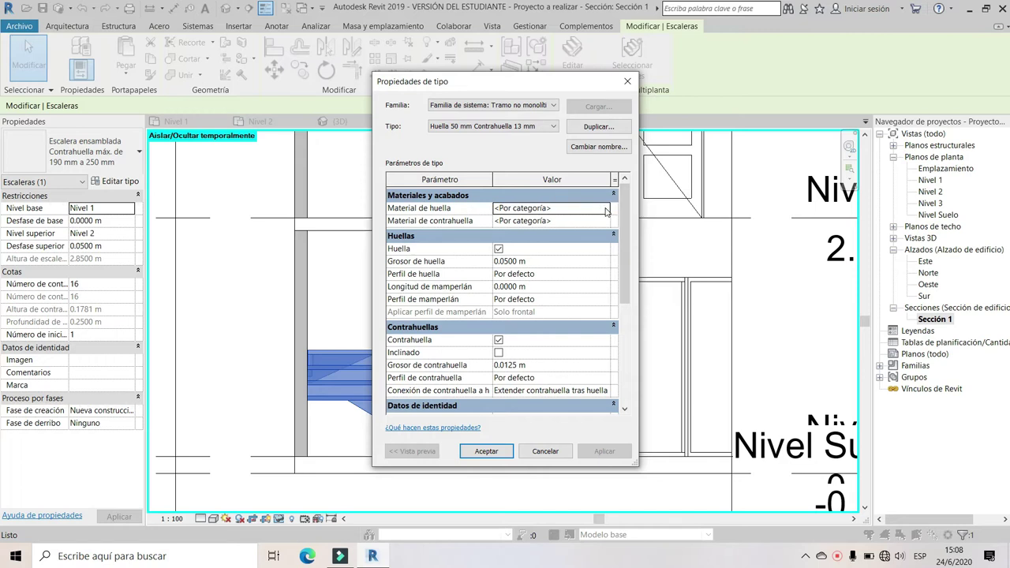
pyautogui.click(486, 451)
# Set both the left and right supports to Zanca (cerrada) and confirm
pyautogui.scroll(-1, 419, 345)
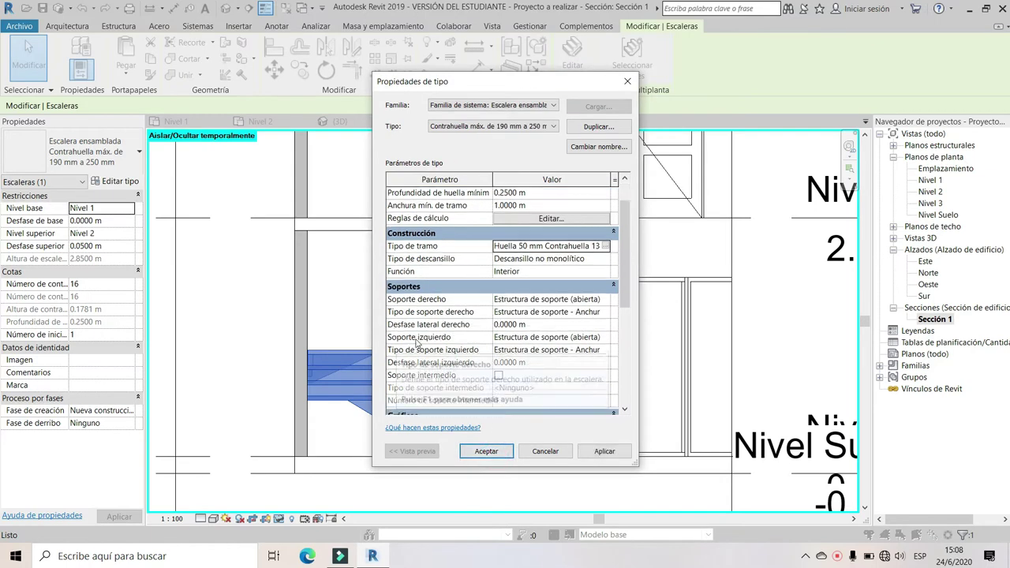
pyautogui.scroll(-2, 419, 345)
pyautogui.scroll(-2, 418, 345)
pyautogui.scroll(2, 425, 325)
pyautogui.scroll(2, 425, 325)
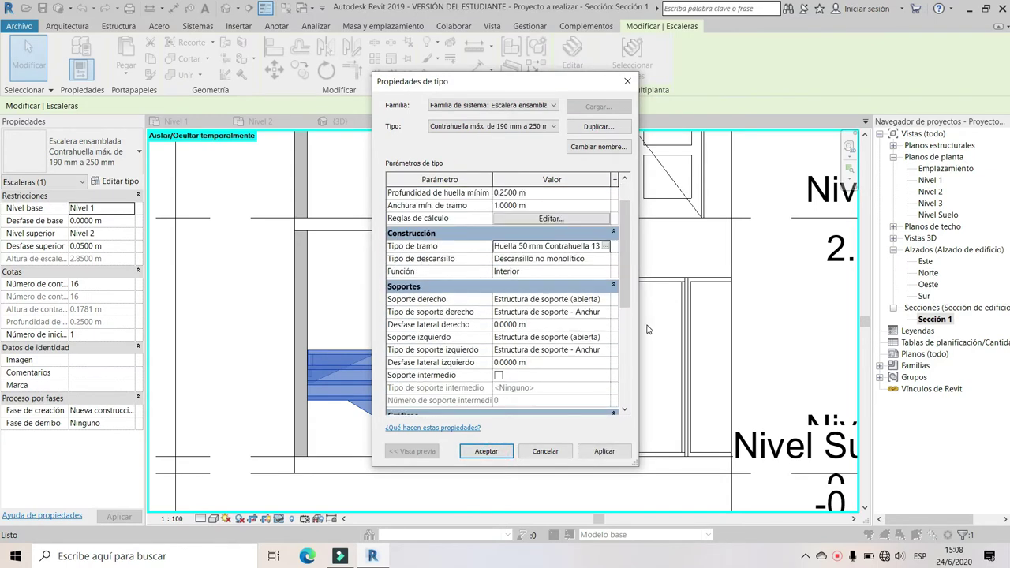
pyautogui.click(605, 340)
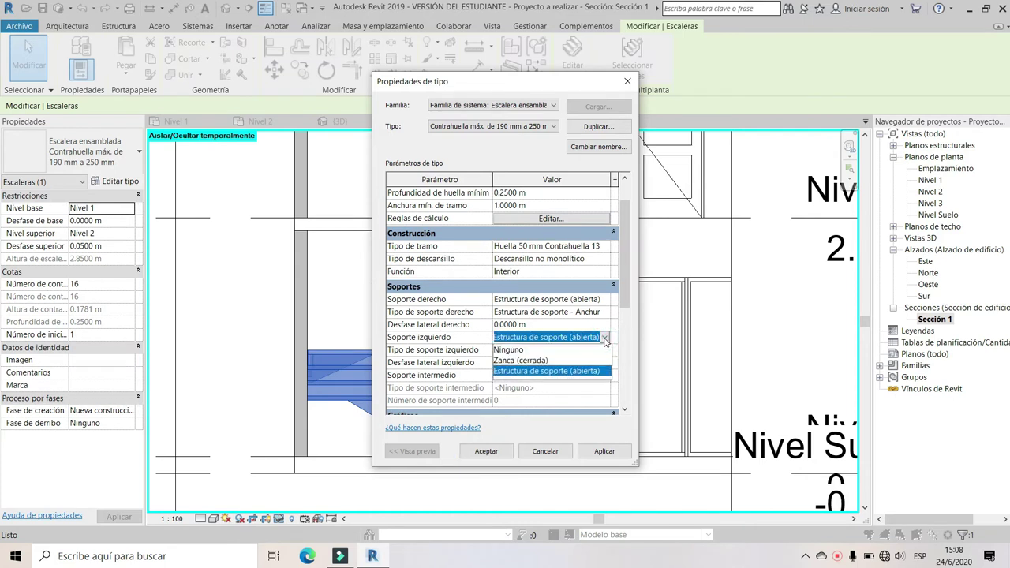
pyautogui.click(521, 361)
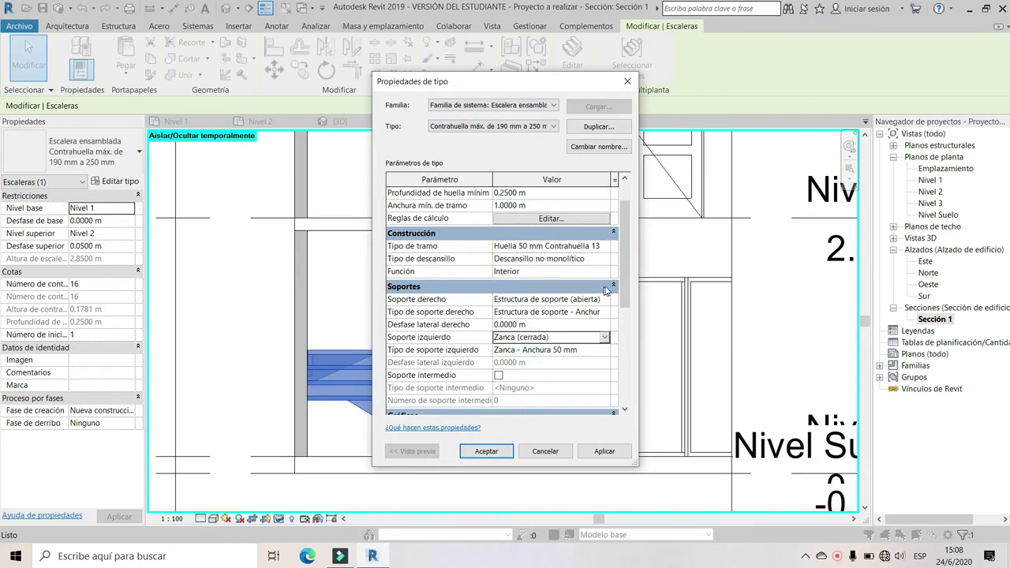
pyautogui.click(584, 299)
pyautogui.click(603, 300)
pyautogui.click(532, 323)
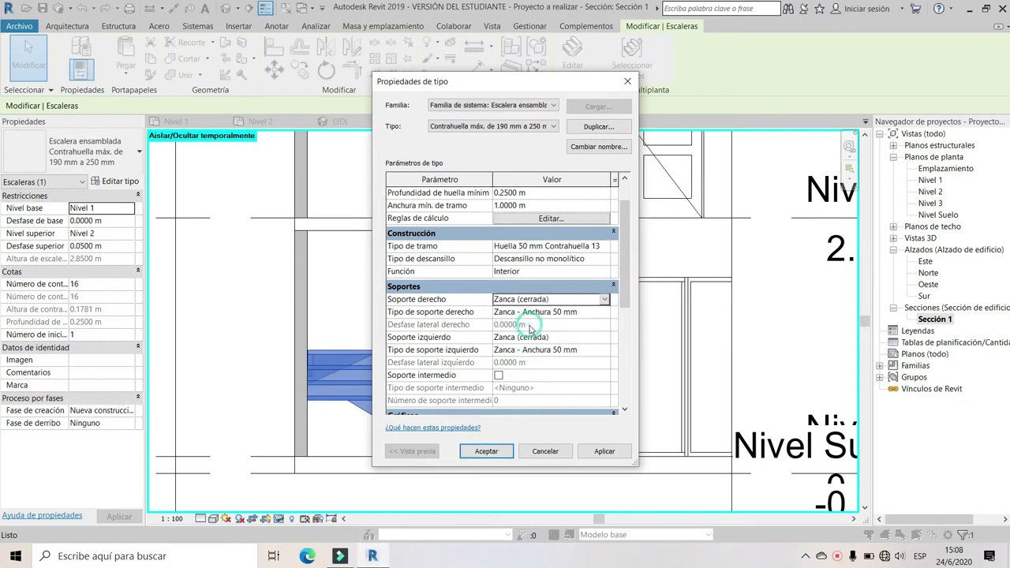
pyautogui.click(479, 456)
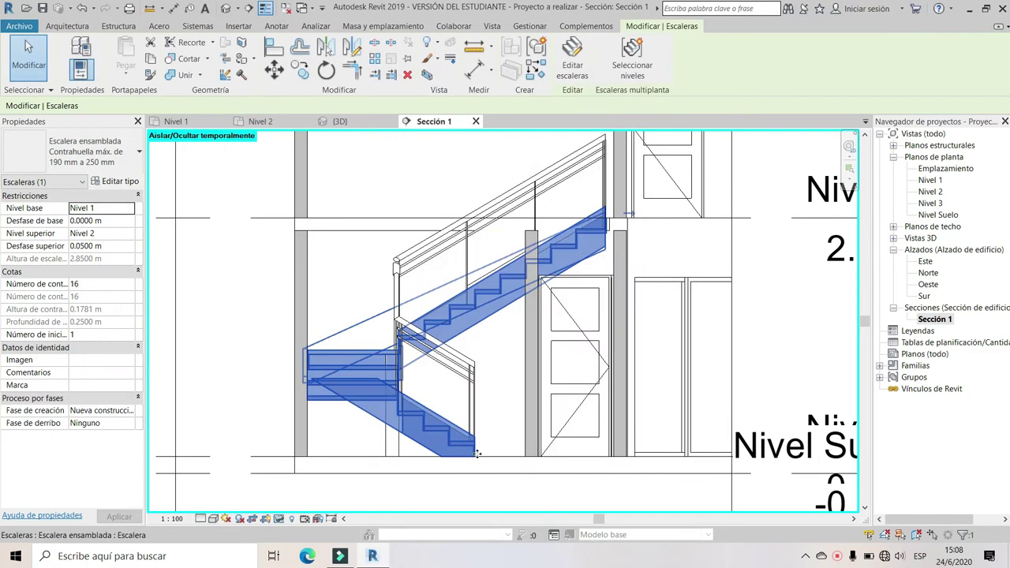
# Change the stair's right and left supports to Estructura de soporte (abierta) in its type properties
pyautogui.click(594, 341)
pyautogui.scroll(3, 593, 342)
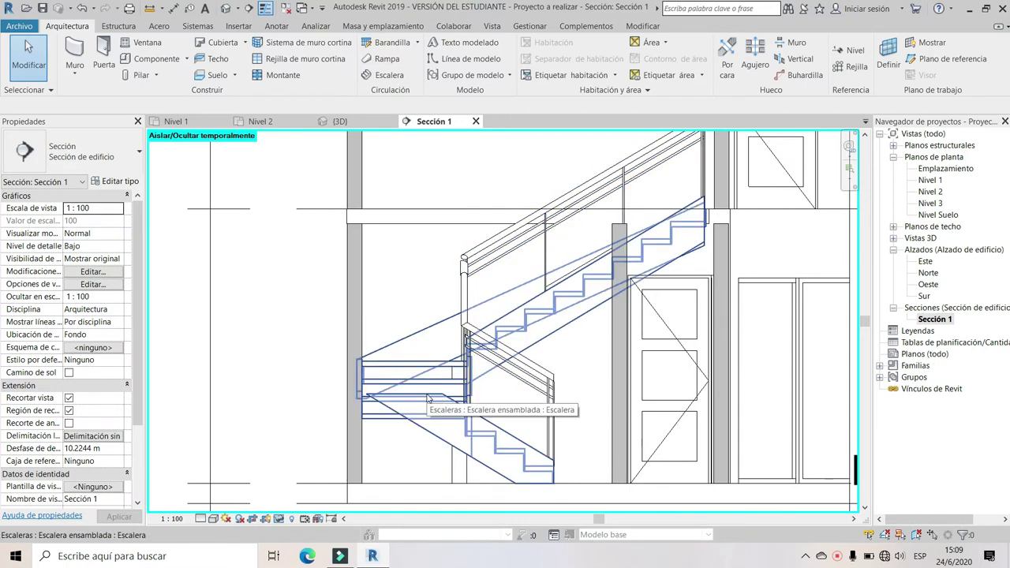
pyautogui.click(398, 397)
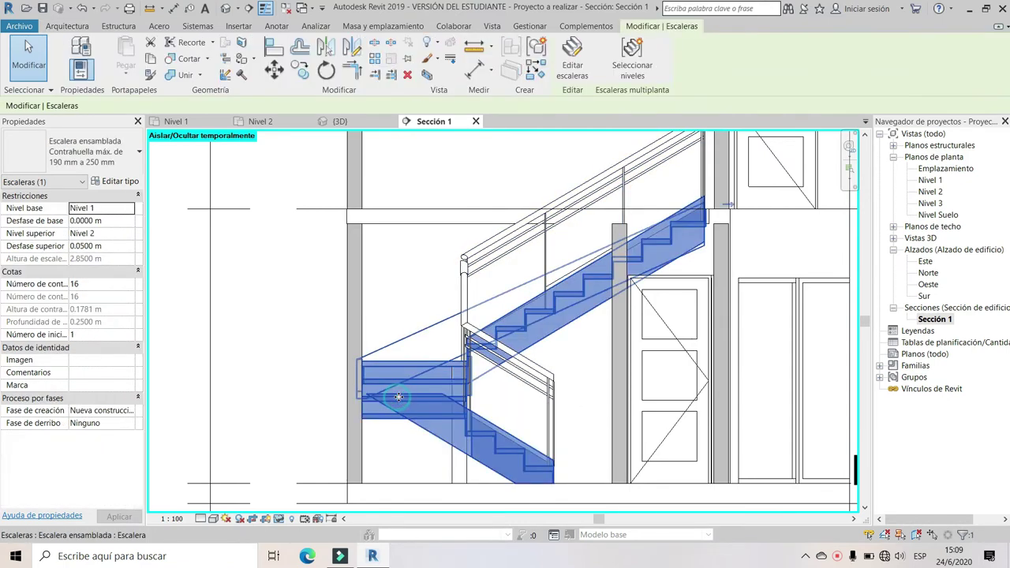
pyautogui.click(119, 181)
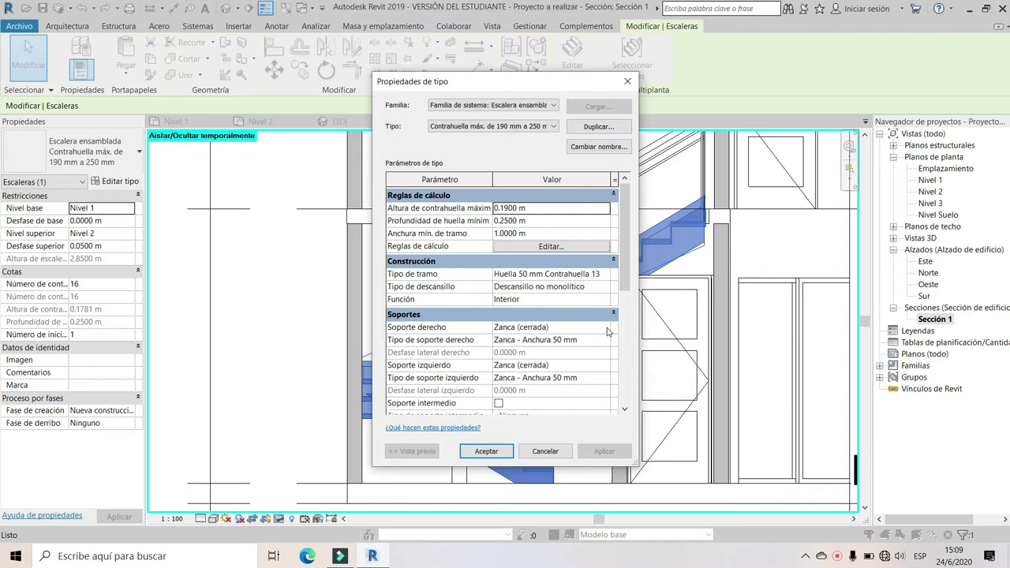
pyautogui.click(605, 327)
pyautogui.click(580, 363)
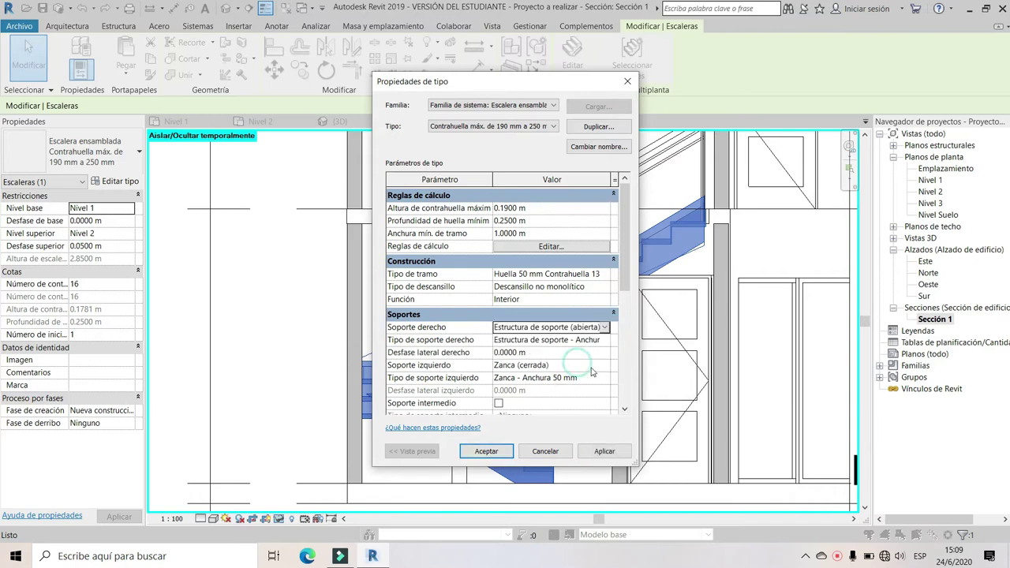
pyautogui.click(605, 365)
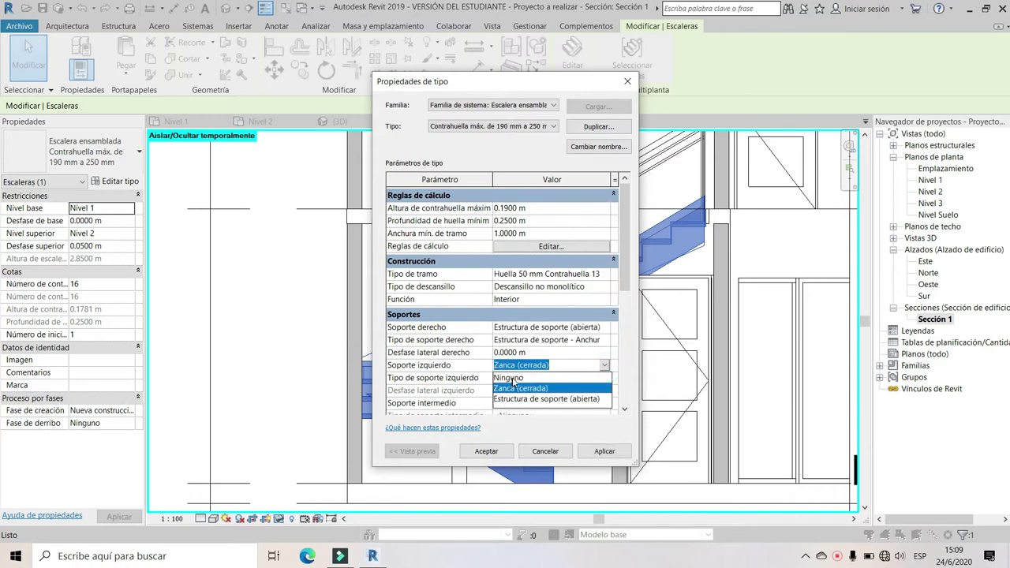
pyautogui.click(530, 400)
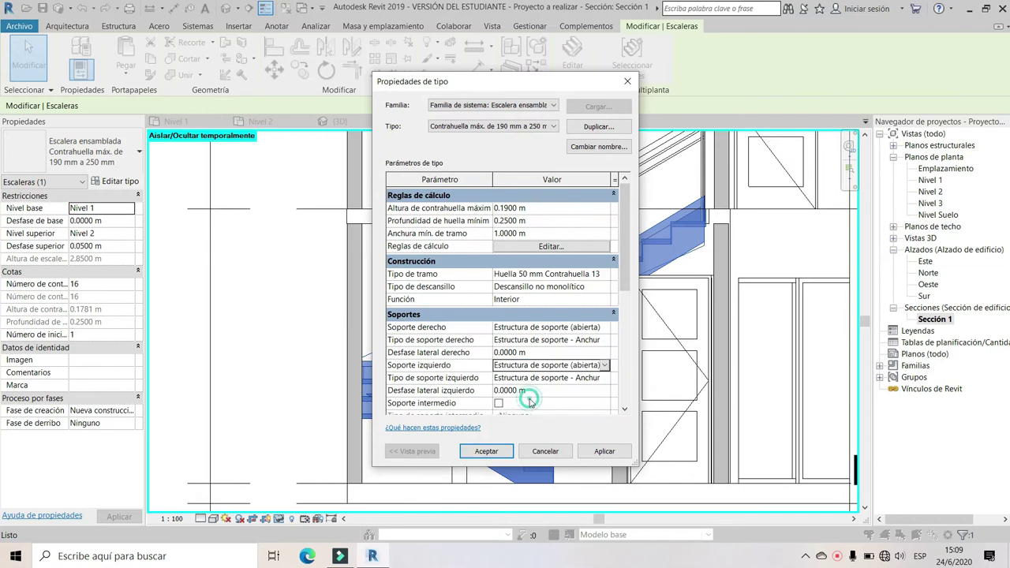
pyautogui.click(476, 458)
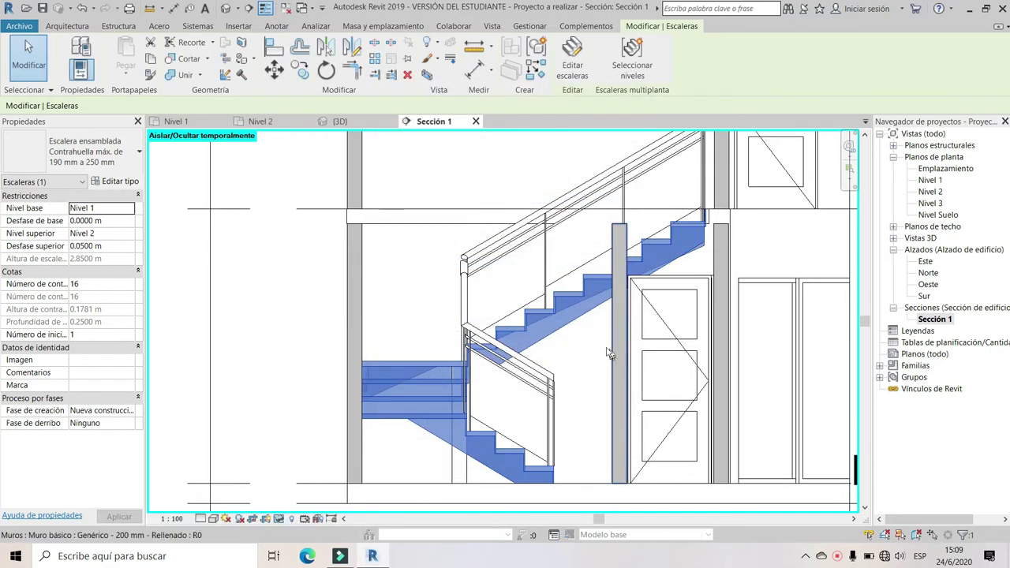
pyautogui.click(602, 346)
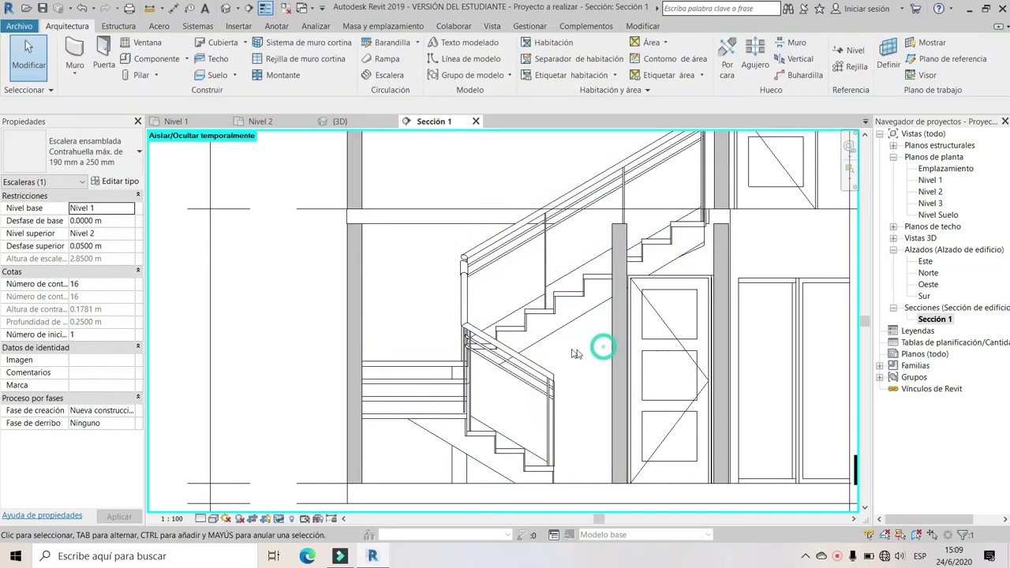
# In the 3D view, temporarily hide the upper-floor wall blocking the stair
pyautogui.click(339, 122)
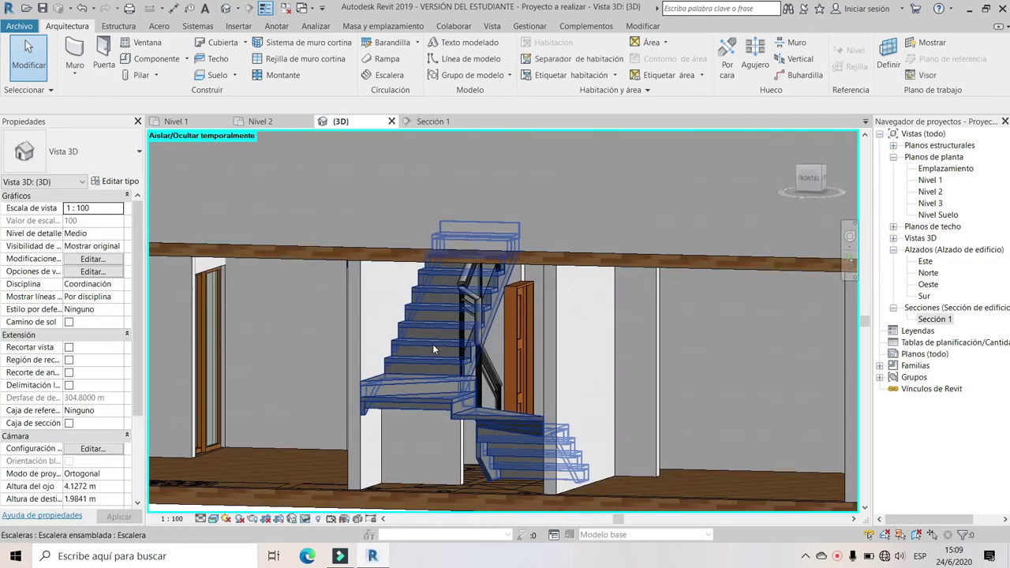
pyautogui.keyDown('shift'); pyautogui.moveTo(433, 344); pyautogui.dragTo(474, 316, button='middle'); pyautogui.keyUp('shift')
pyautogui.scroll(5, 521, 290)
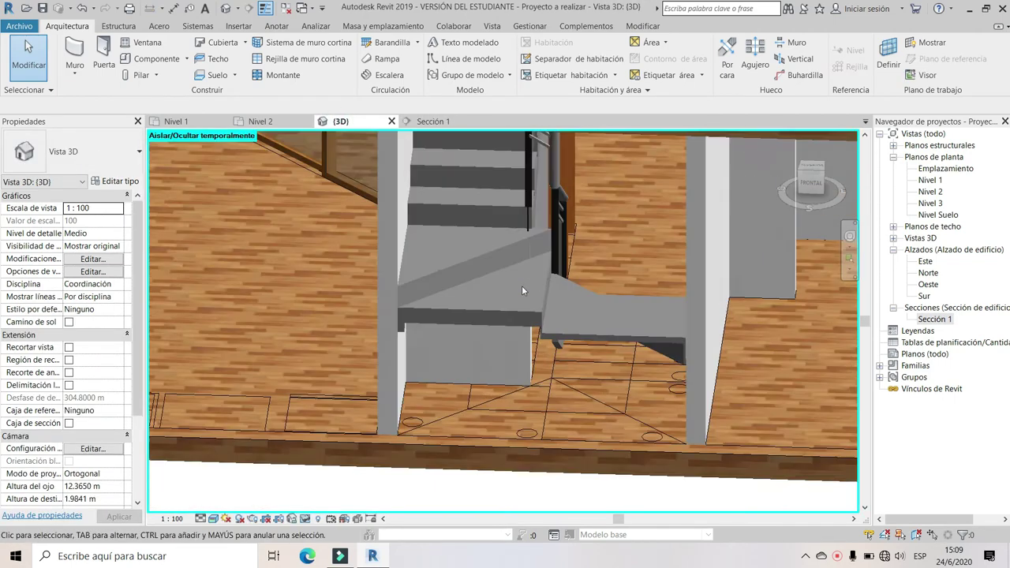
pyautogui.keyDown('shift'); pyautogui.moveTo(522, 290); pyautogui.dragTo(512, 275, button='middle'); pyautogui.keyUp('shift')
pyautogui.scroll(-3, 512, 282)
pyautogui.scroll(2, 511, 282)
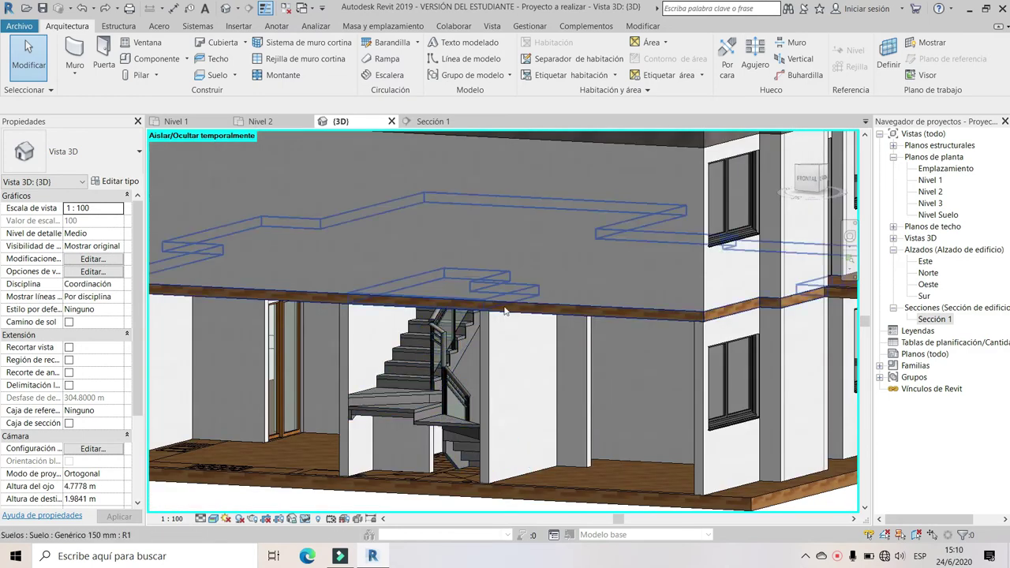
pyautogui.click(667, 155)
pyautogui.click(305, 518)
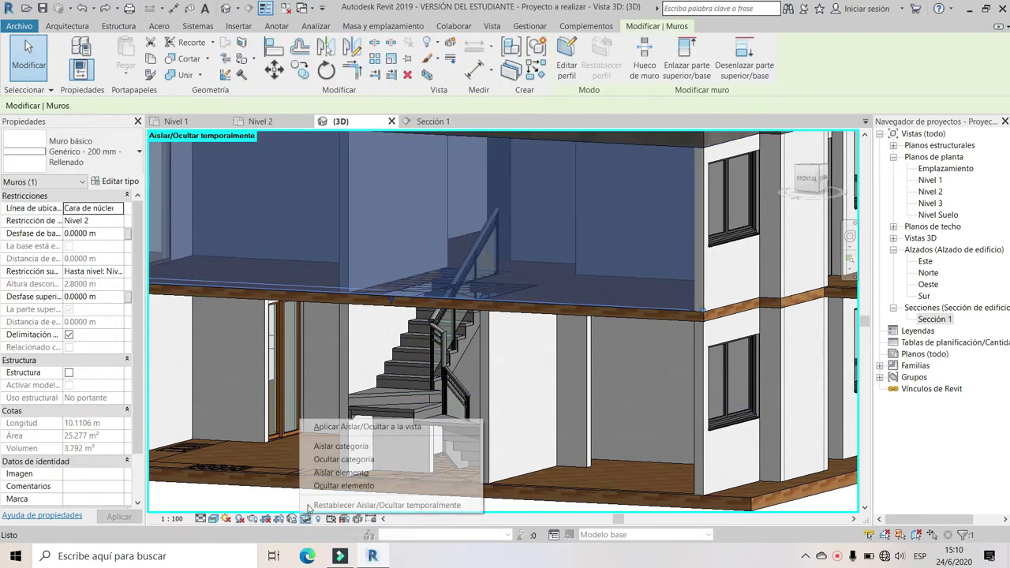
pyautogui.click(338, 483)
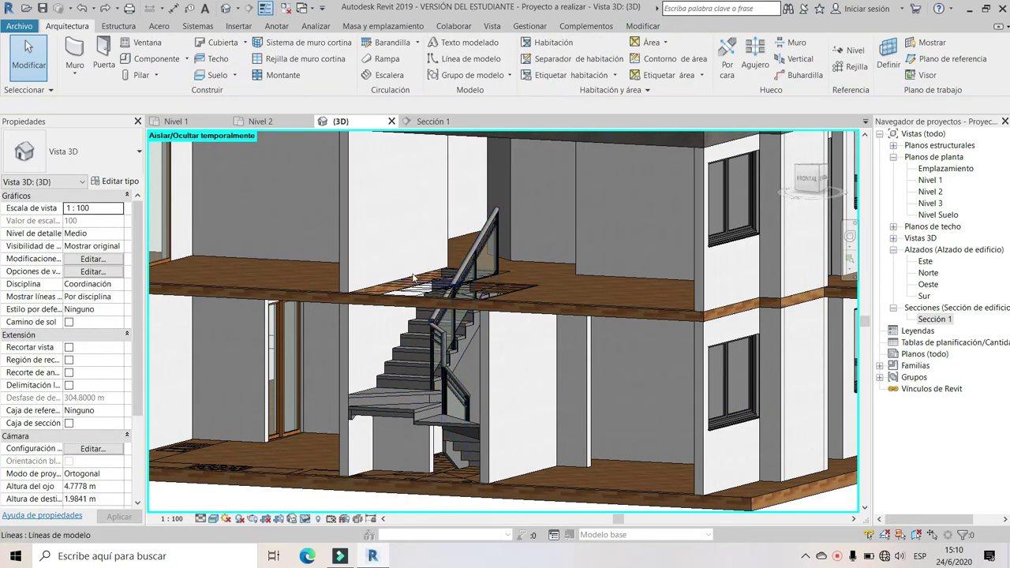
pyautogui.scroll(2, 418, 283)
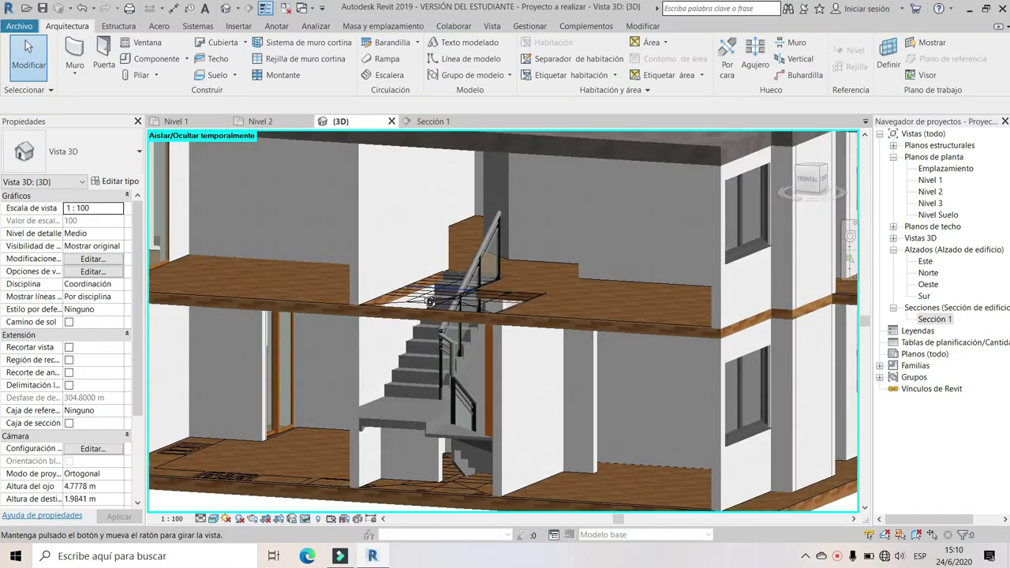
pyautogui.scroll(2, 434, 288)
pyautogui.scroll(2, 457, 296)
pyautogui.scroll(2, 489, 307)
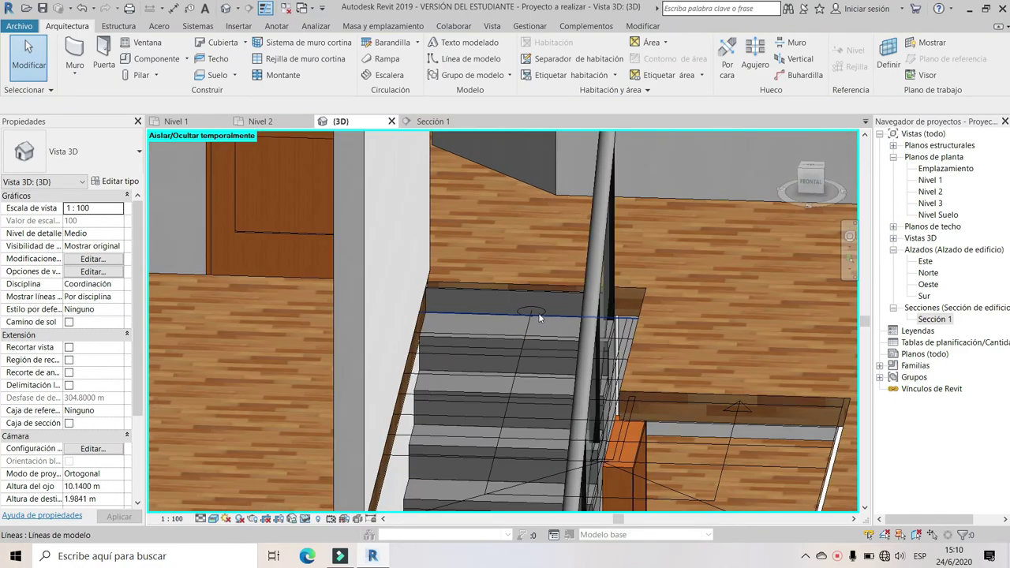
pyautogui.keyDown('shift'); pyautogui.moveTo(490, 308); pyautogui.dragTo(447, 323, button='middle'); pyautogui.keyUp('shift')
pyautogui.scroll(-2, 444, 327)
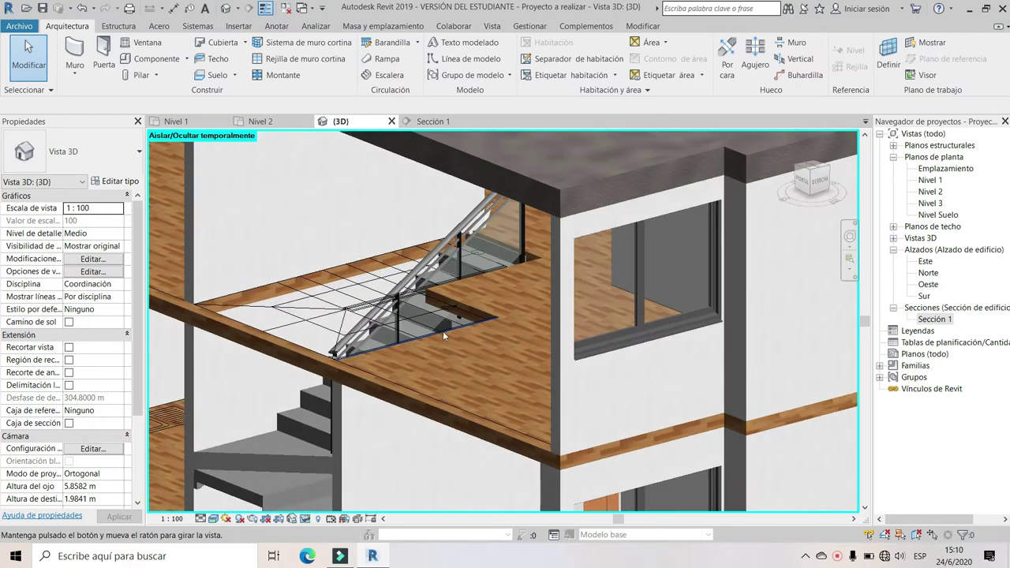
pyautogui.scroll(-2, 438, 339)
pyautogui.scroll(-1, 426, 355)
pyautogui.scroll(4, 387, 391)
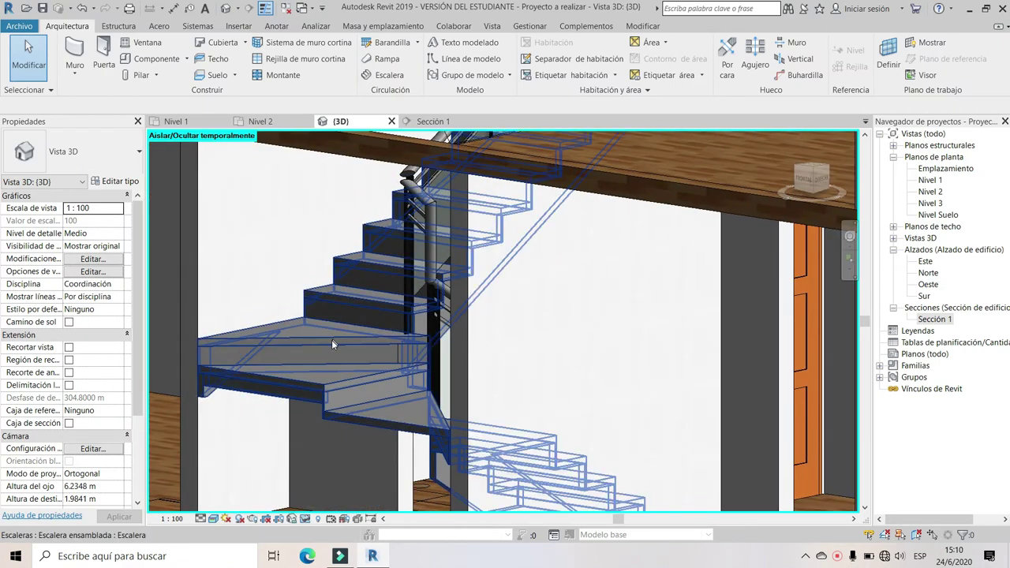
pyautogui.scroll(1, 332, 340)
pyautogui.scroll(-3, 331, 339)
pyautogui.scroll(2, 332, 341)
pyautogui.scroll(3, 346, 354)
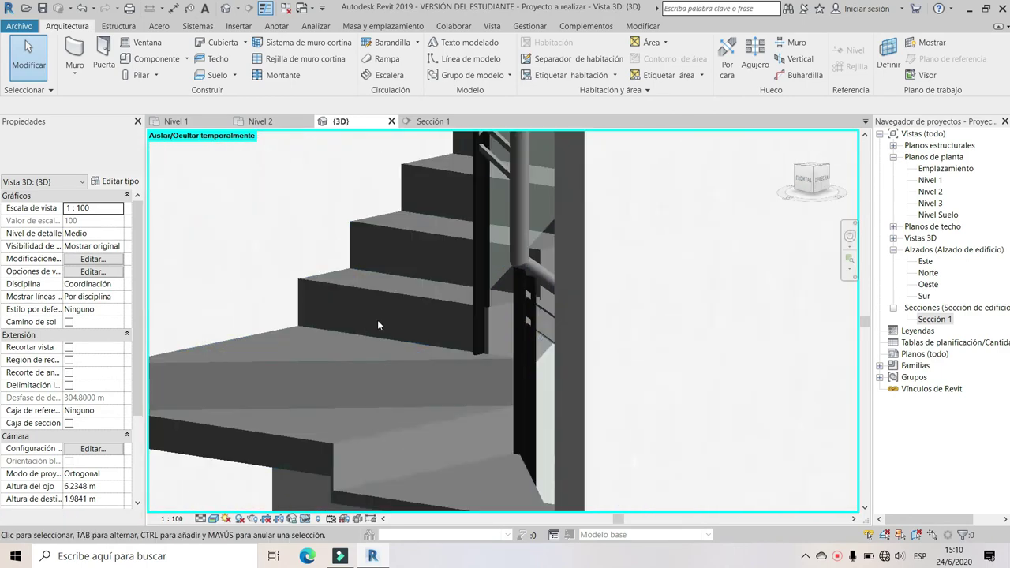
pyautogui.scroll(2, 377, 320)
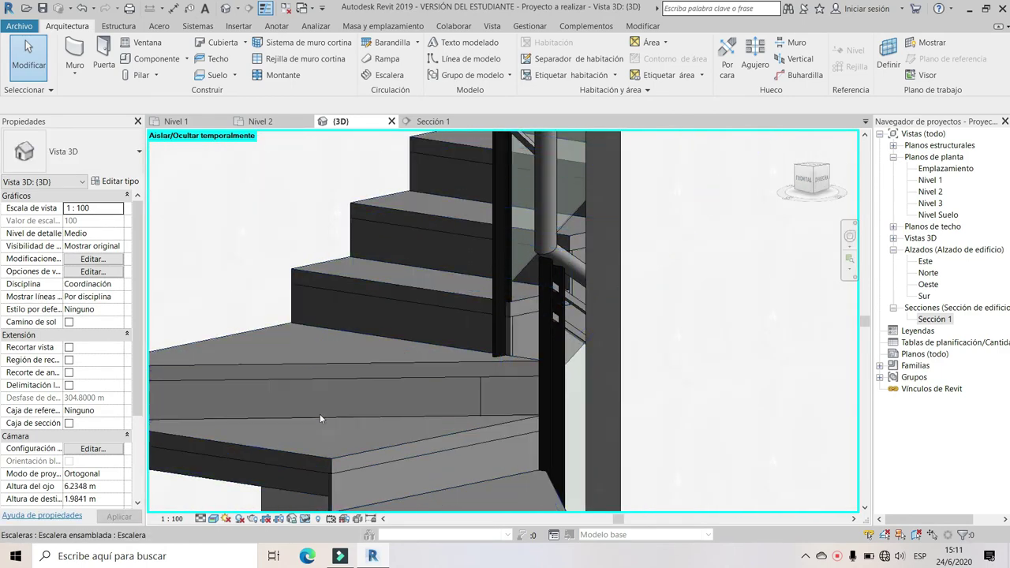
pyautogui.keyDown('shift'); pyautogui.moveTo(327, 439); pyautogui.dragTo(360, 426, button='middle'); pyautogui.keyUp('shift')
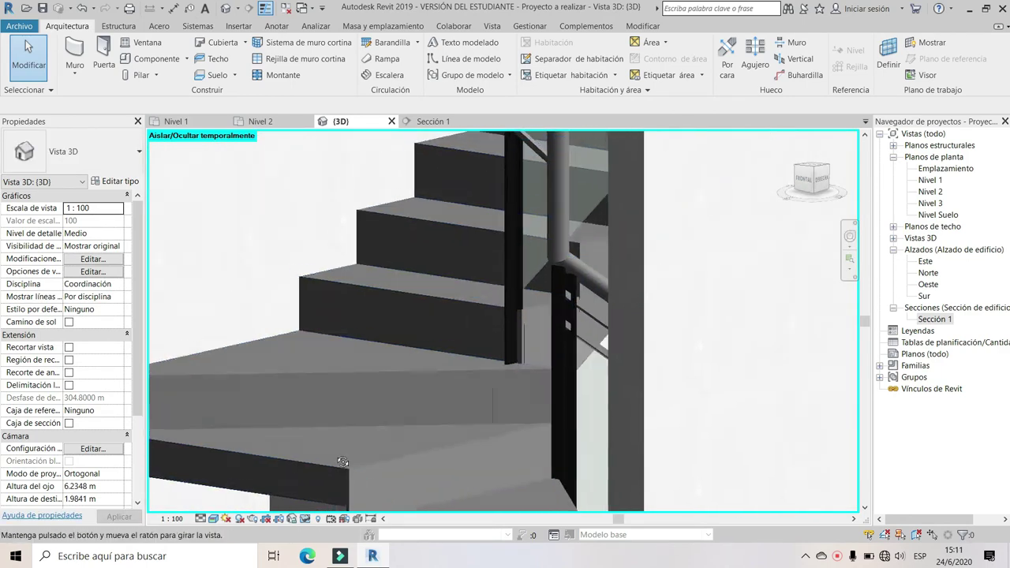
pyautogui.scroll(-3, 360, 427)
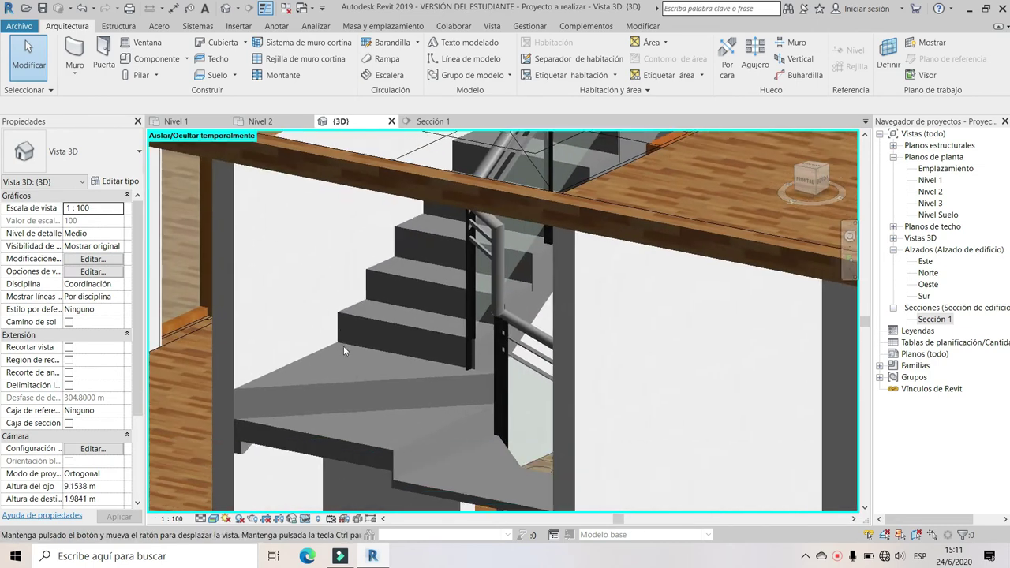
pyautogui.scroll(-1, 341, 361)
pyautogui.scroll(-1, 340, 360)
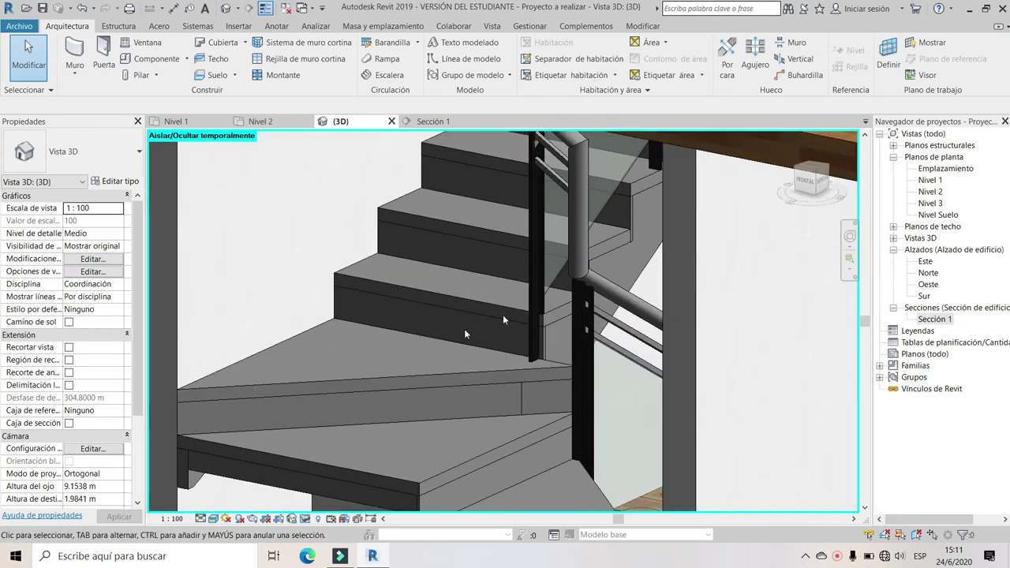
pyautogui.scroll(-1, 466, 334)
pyautogui.scroll(-2, 474, 295)
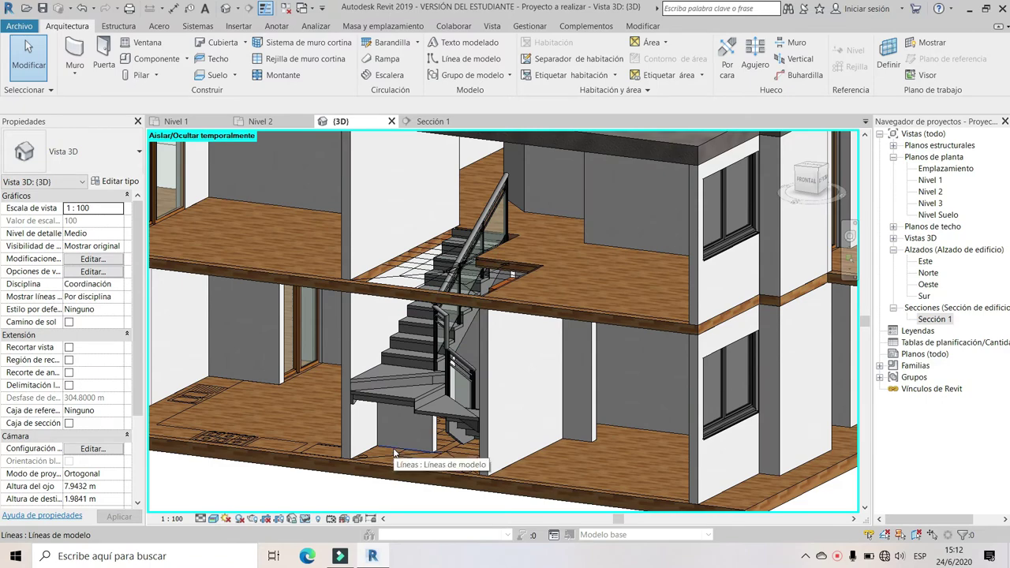
pyautogui.scroll(2, 396, 385)
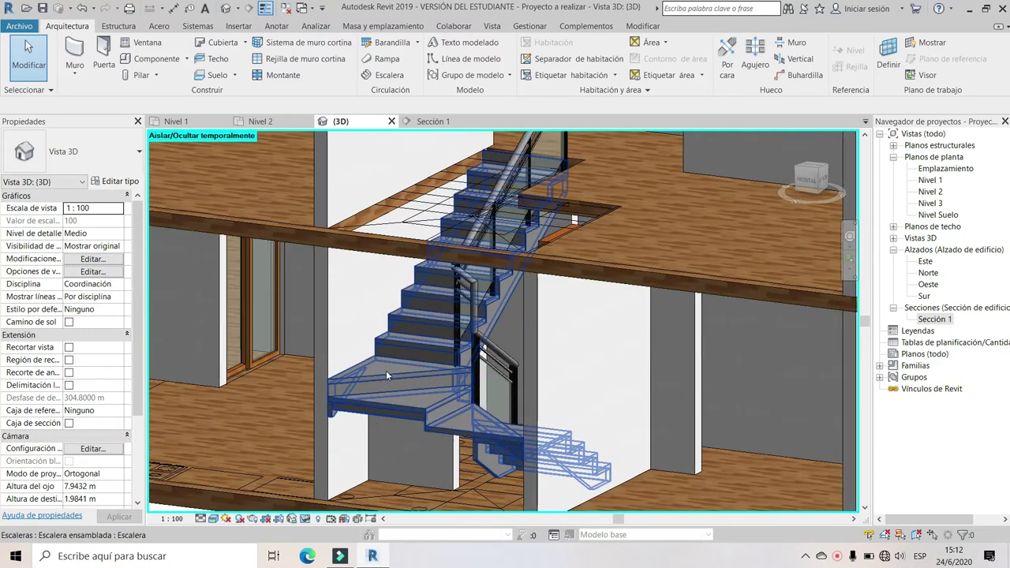
pyautogui.scroll(3, 391, 474)
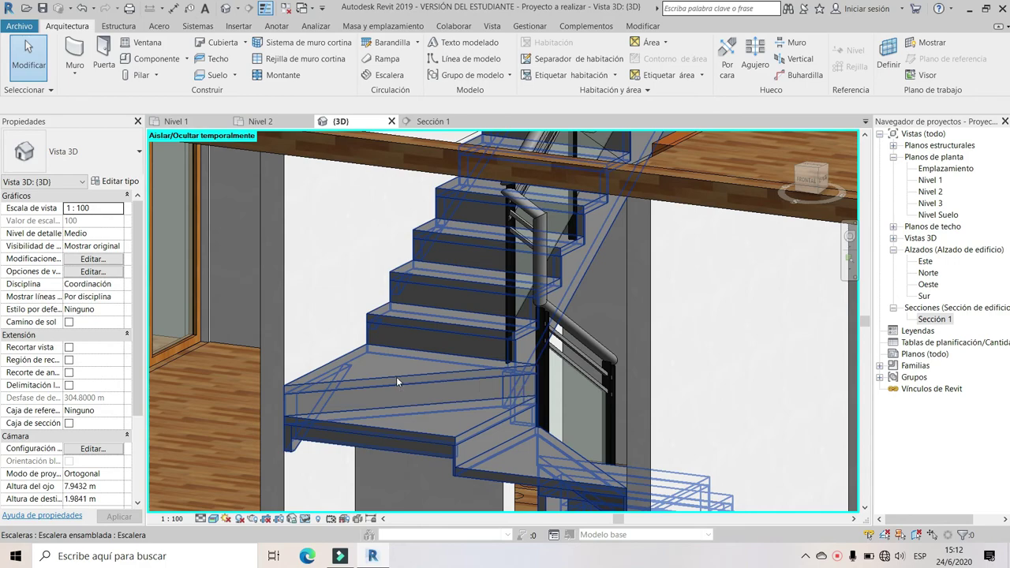
pyautogui.scroll(-3, 463, 368)
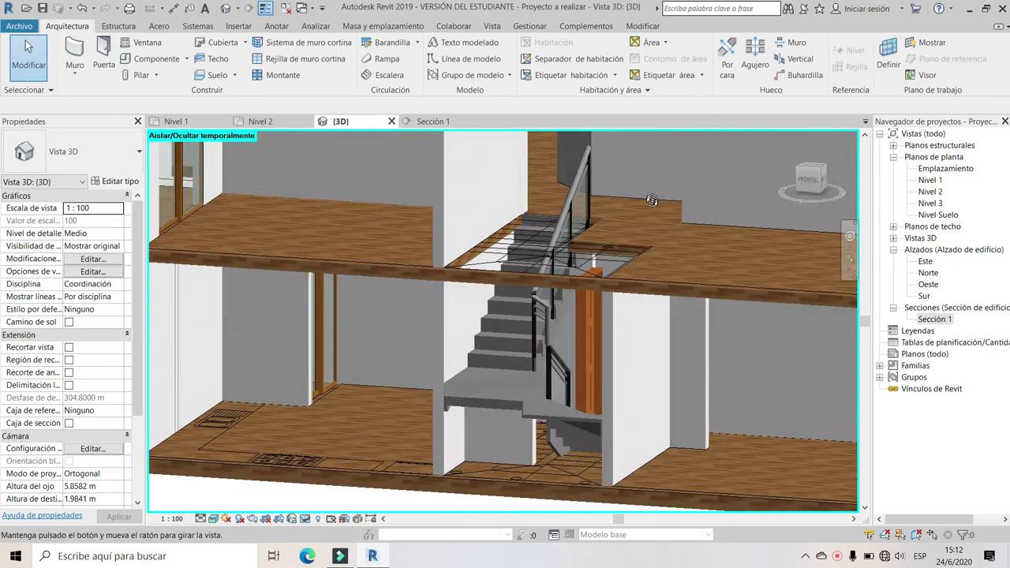
pyautogui.keyDown('shift'); pyautogui.moveTo(505, 328); pyautogui.dragTo(602, 224, button='middle'); pyautogui.keyUp('shift')
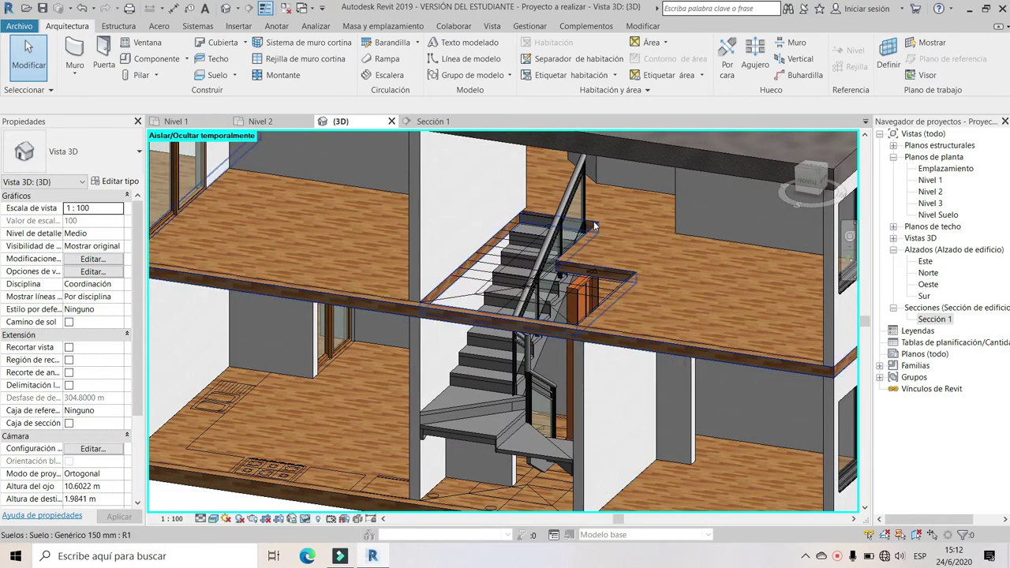
pyautogui.scroll(2, 541, 216)
pyautogui.scroll(-3, 542, 223)
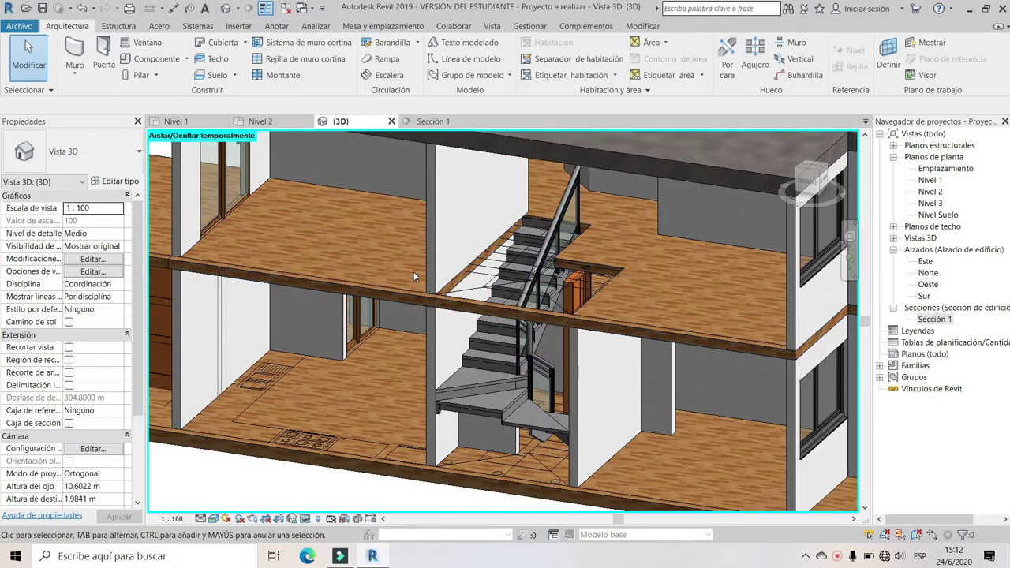
# Edit the Nivel 2 floor boundary, finish the sketch, and attach the walls below to it
pyautogui.click(567, 259)
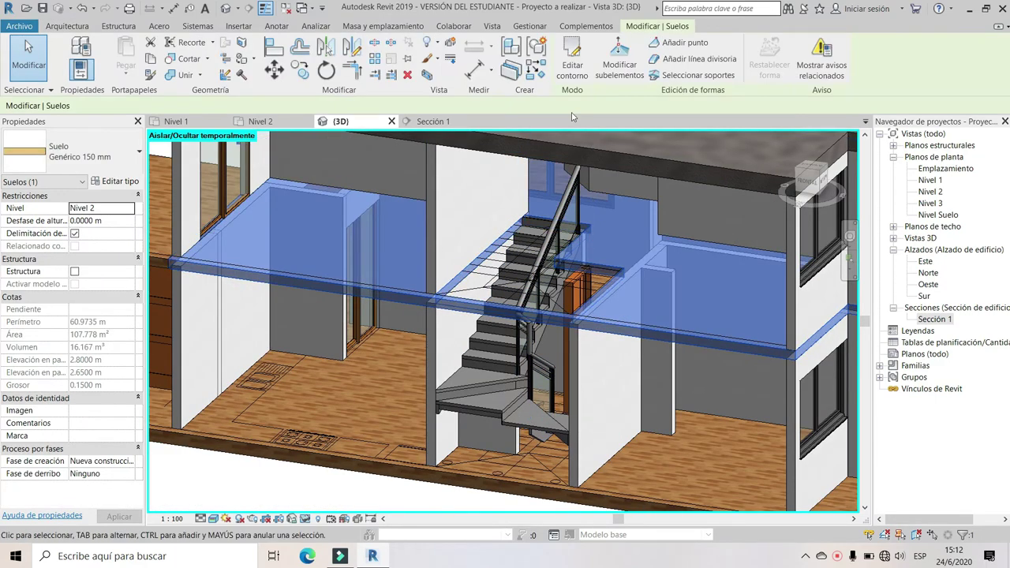
pyautogui.click(571, 67)
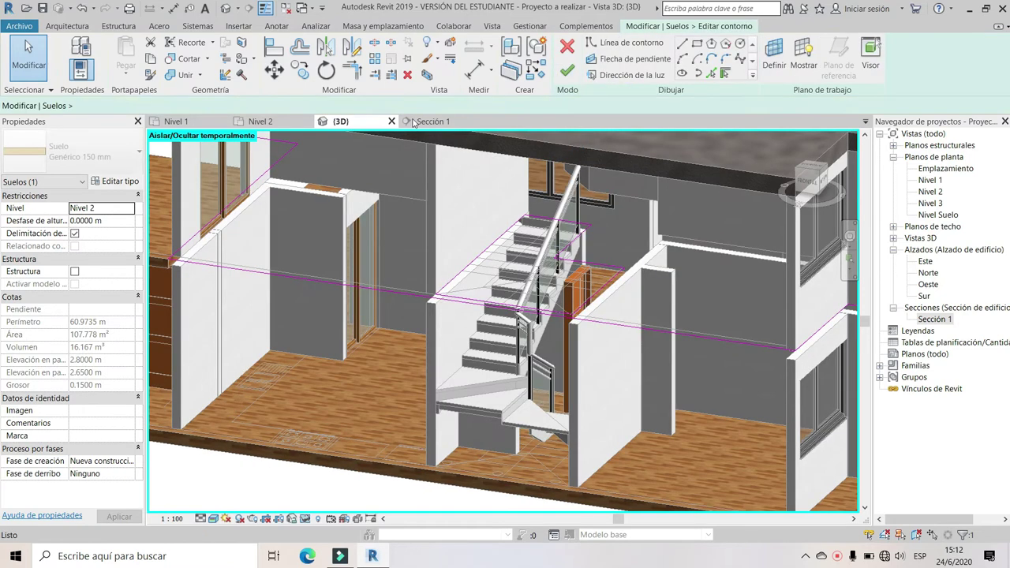
pyautogui.click(263, 122)
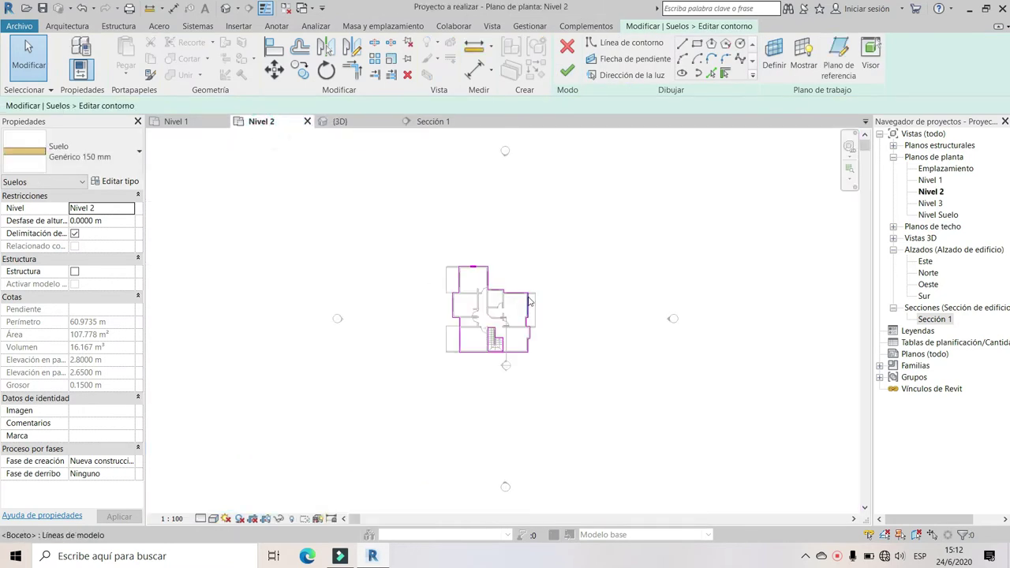
pyautogui.scroll(5, 500, 341)
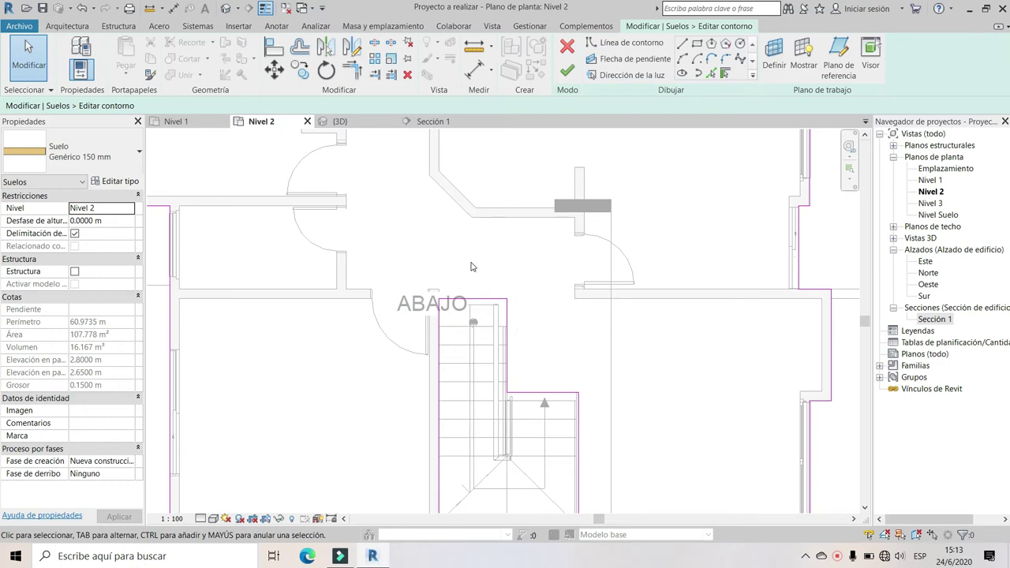
pyautogui.scroll(1, 471, 266)
pyautogui.click(567, 71)
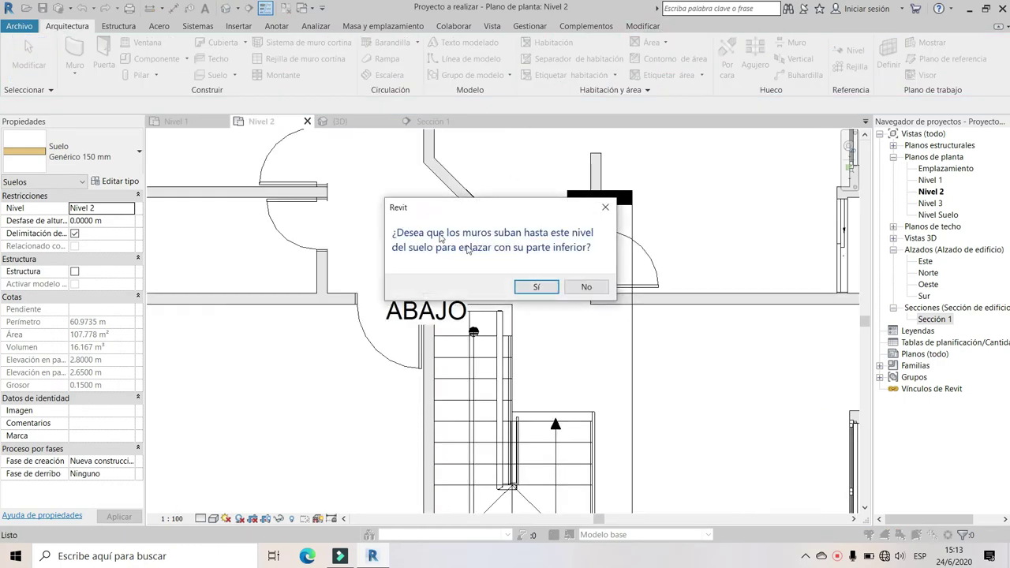
pyautogui.click(536, 286)
pyautogui.click(339, 121)
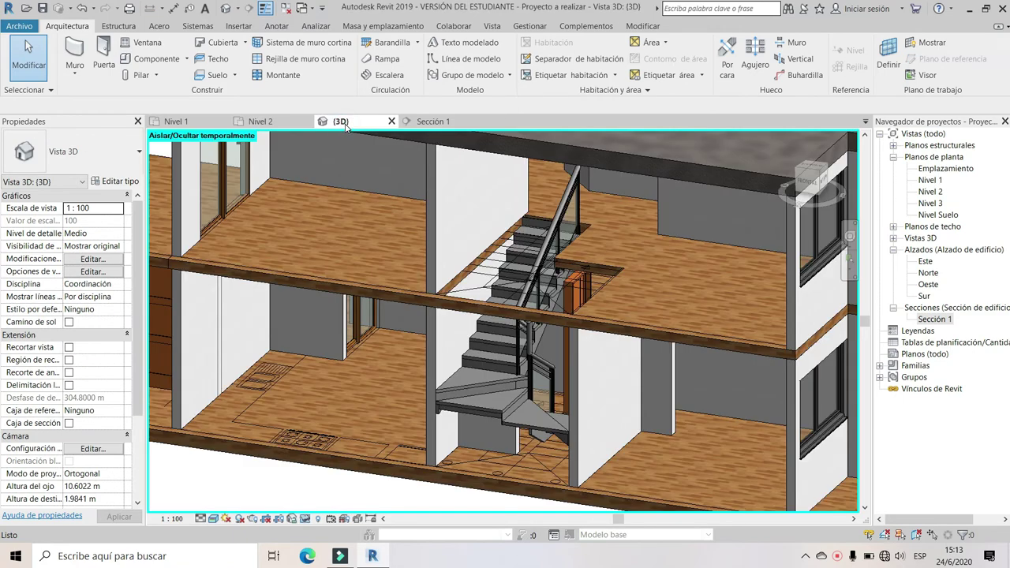
pyautogui.scroll(-3, 356, 340)
pyautogui.scroll(3, 353, 352)
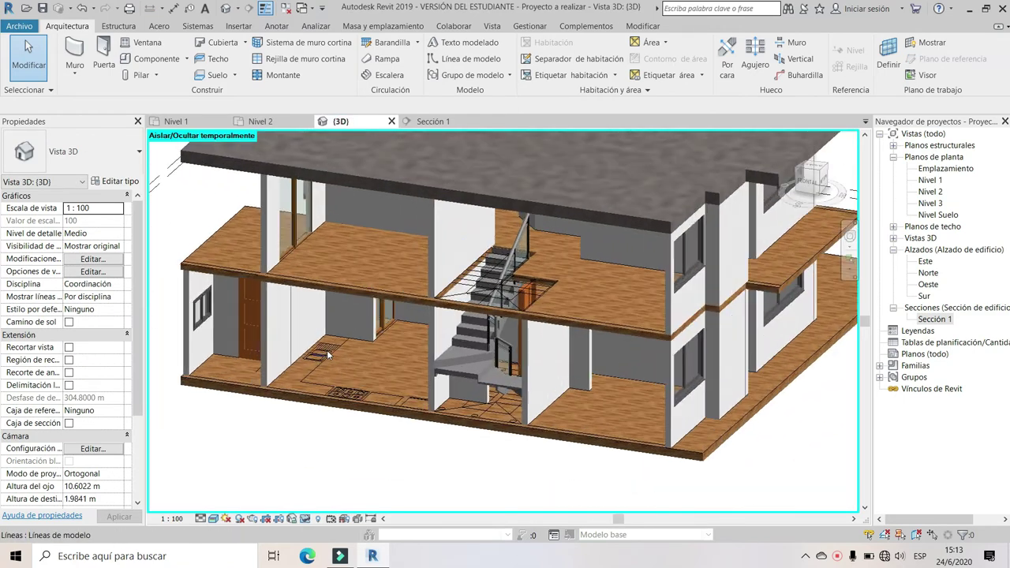
pyautogui.scroll(-3, 349, 374)
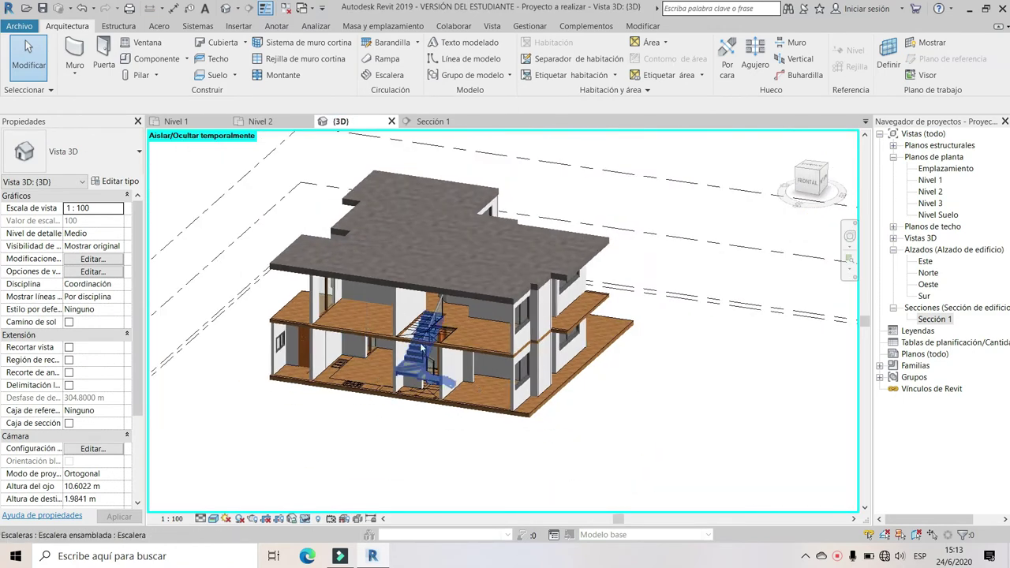
pyautogui.keyDown('shift'); pyautogui.moveTo(405, 403); pyautogui.dragTo(589, 357, button='middle'); pyautogui.keyUp('shift')
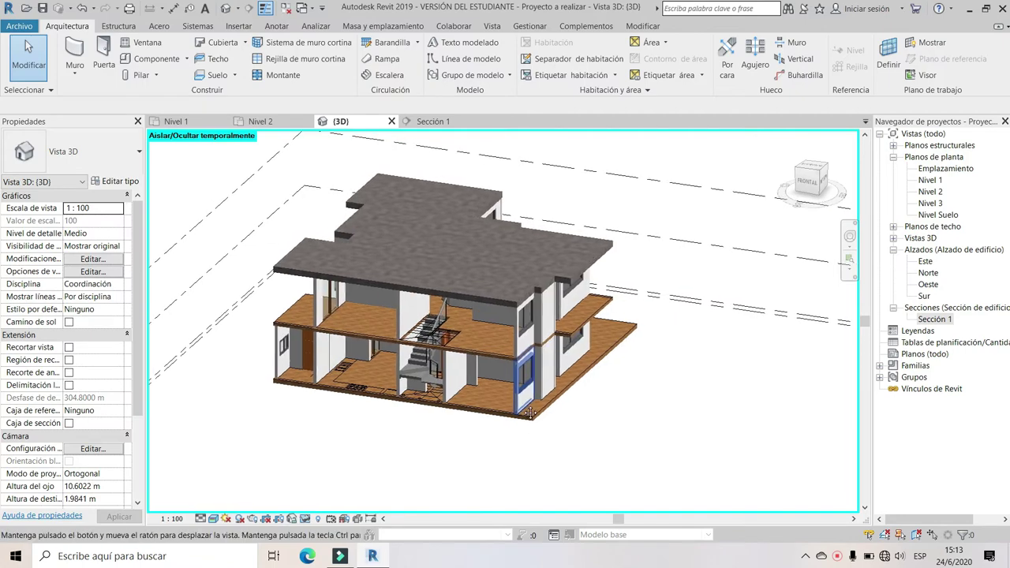
pyautogui.scroll(2, 468, 347)
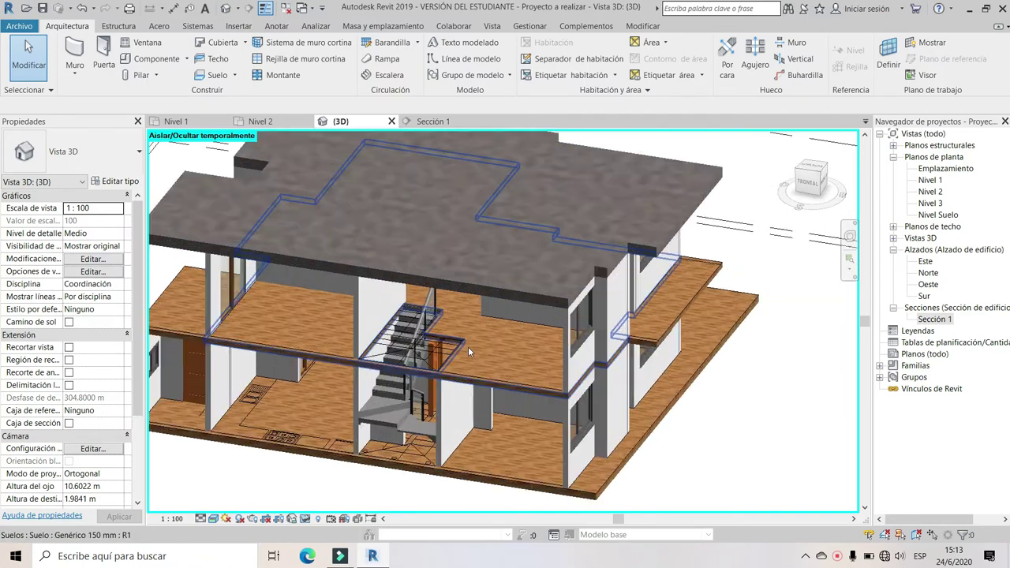
pyautogui.scroll(2, 468, 347)
pyautogui.scroll(-3, 570, 426)
pyautogui.scroll(2, 429, 384)
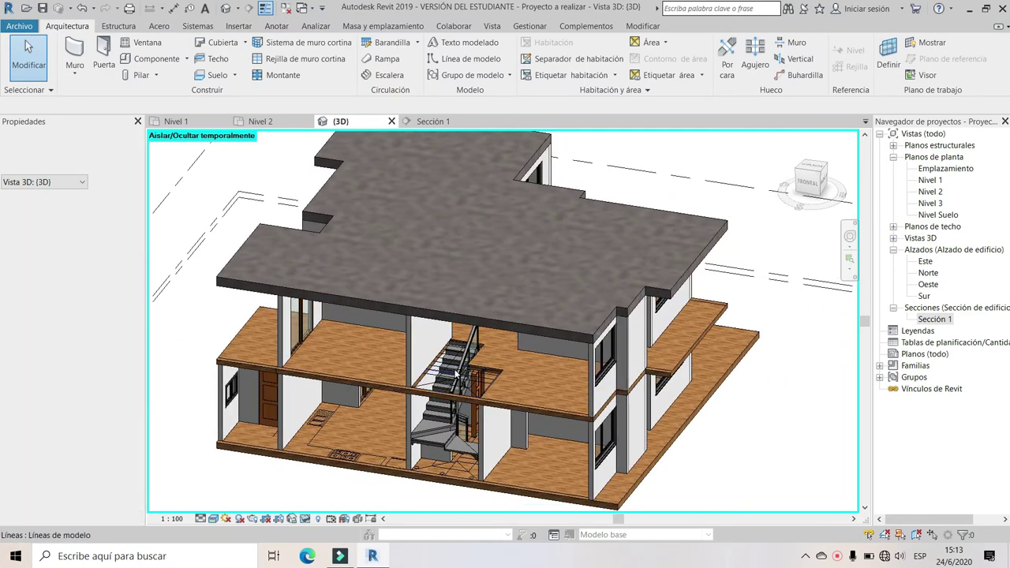
pyautogui.scroll(-3, 430, 385)
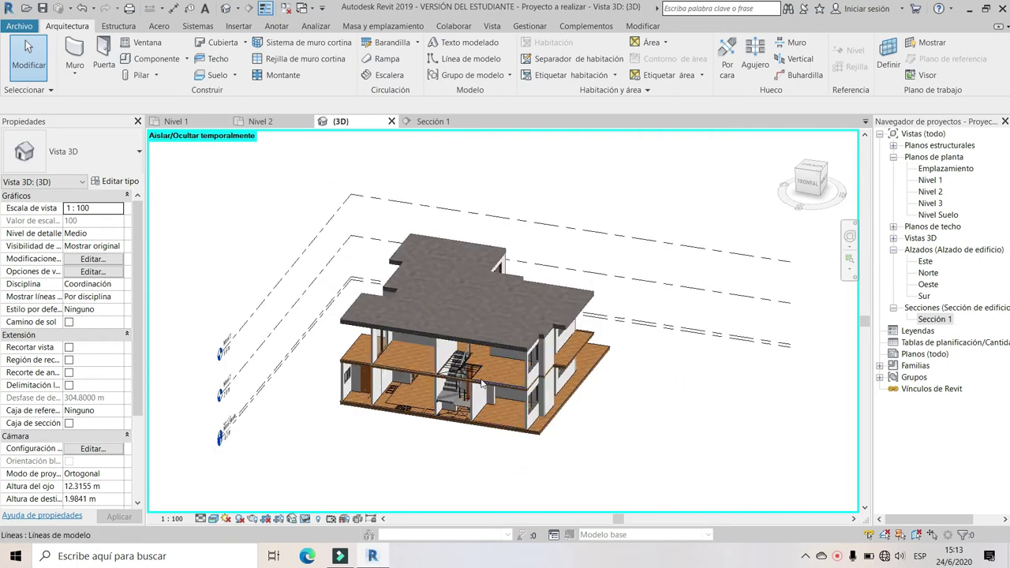
pyautogui.keyDown('shift'); pyautogui.moveTo(477, 392); pyautogui.dragTo(462, 371, button='middle'); pyautogui.keyUp('shift')
pyautogui.scroll(3, 458, 364)
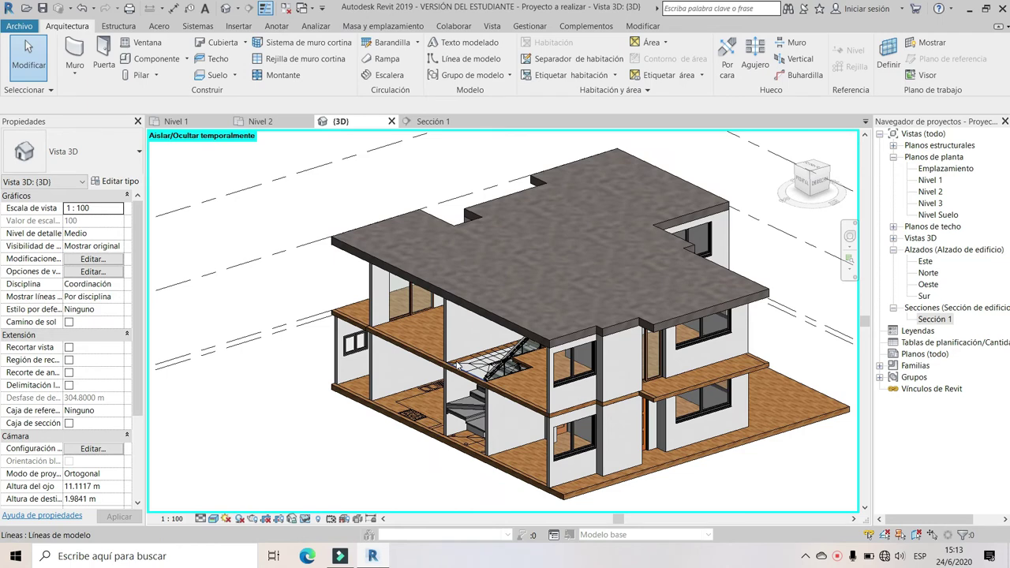
pyautogui.moveTo(352, 406)
pyautogui.keyDown('shift'); pyautogui.mouseDown(button='middle')
pyautogui.moveTo(397, 414)
pyautogui.moveTo(450, 360)
pyautogui.mouseUp(button='middle'); pyautogui.keyUp('shift')
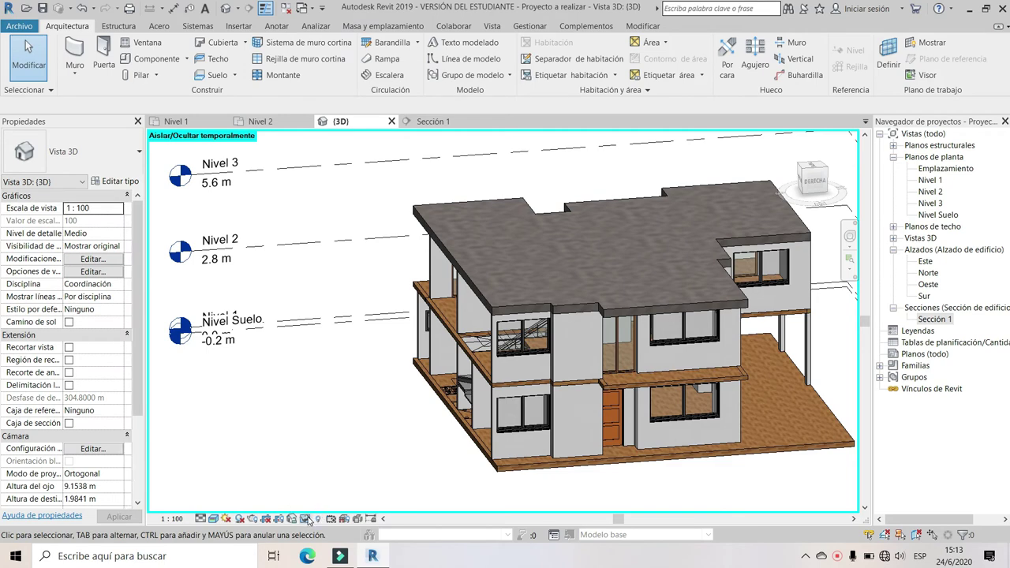
pyautogui.scroll(2, 374, 389)
pyautogui.scroll(3, 374, 388)
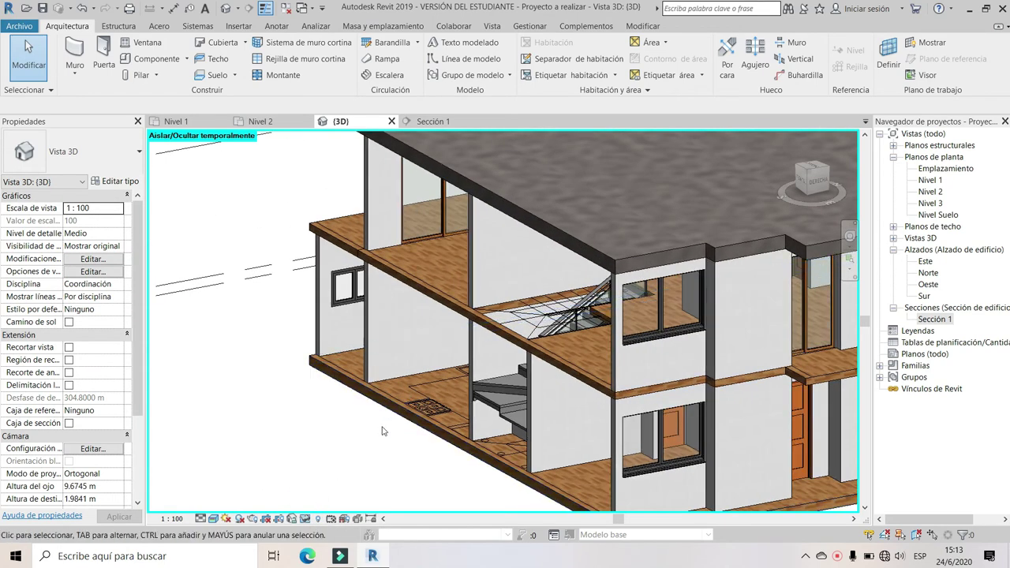
pyautogui.moveTo(332, 422); pyautogui.dragTo(322, 416, button='middle')
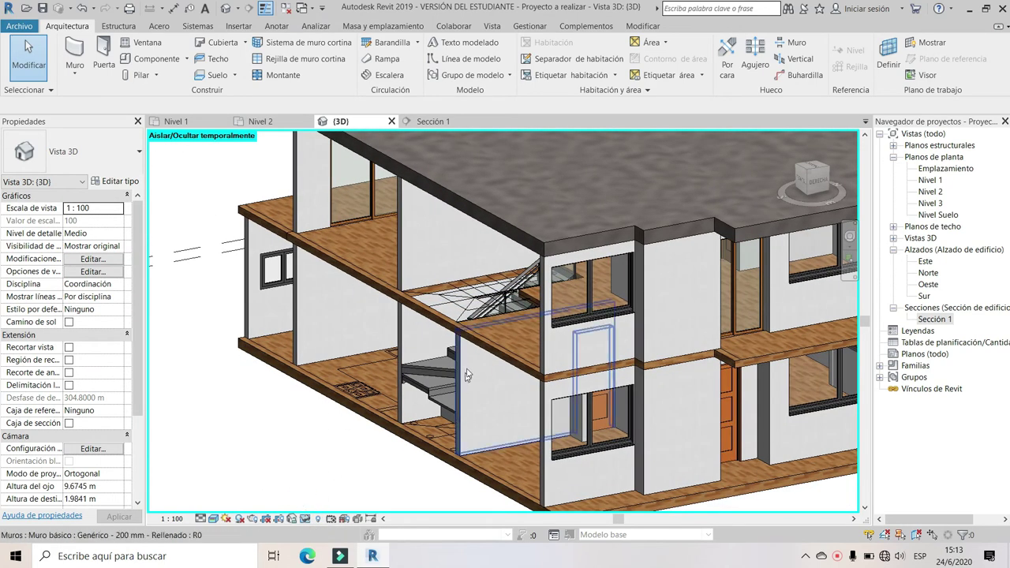
# Reset temporary hide/isolate so all hidden elements of the house reappear
pyautogui.click(305, 519)
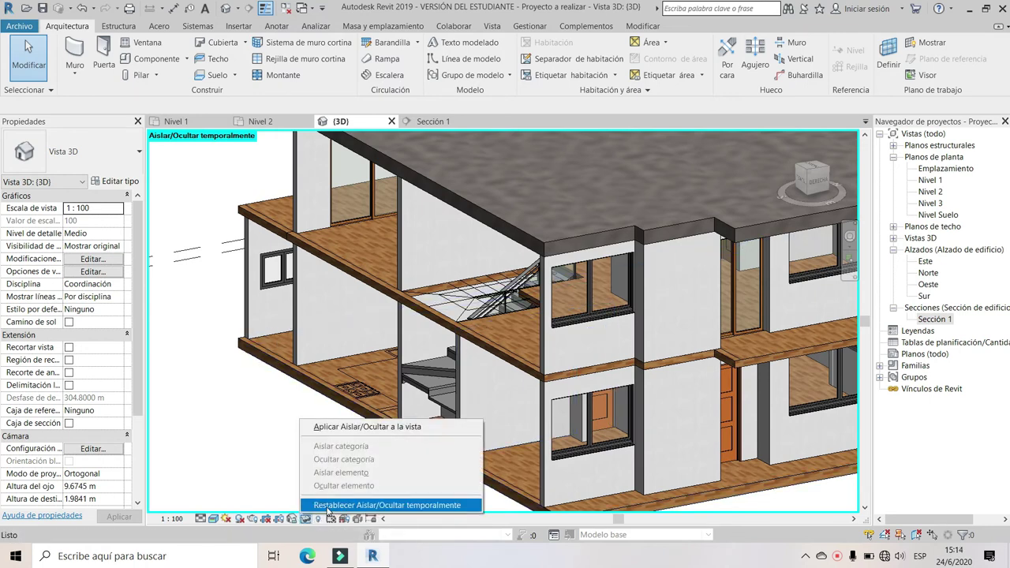
pyautogui.click(327, 506)
pyautogui.scroll(-3, 471, 409)
pyautogui.moveTo(471, 409)
pyautogui.keyDown('shift'); pyautogui.mouseDown(button='middle')
pyautogui.moveTo(418, 392)
pyautogui.moveTo(530, 315)
pyautogui.moveTo(354, 431)
pyautogui.moveTo(368, 408)
pyautogui.moveTo(529, 403)
pyautogui.mouseUp(button='middle'); pyautogui.keyUp('shift')
# From a top-down view, window-select every element of the house
pyautogui.scroll(5, 529, 315)
pyautogui.scroll(-5, 355, 431)
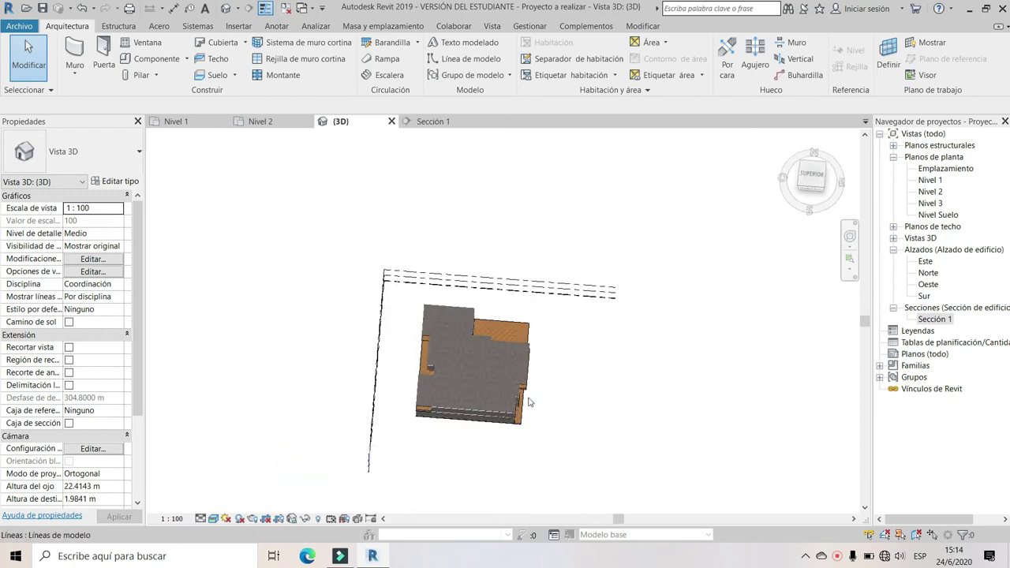
pyautogui.moveTo(529, 403)
pyautogui.keyDown('shift'); pyautogui.mouseDown(button='middle')
pyautogui.moveTo(515, 427)
pyautogui.moveTo(585, 400)
pyautogui.mouseUp(button='middle'); pyautogui.keyUp('shift')
pyautogui.moveTo(584, 394)
pyautogui.mouseDown()
pyautogui.moveTo(385, 266)
pyautogui.moveTo(392, 236)
pyautogui.mouseUp()
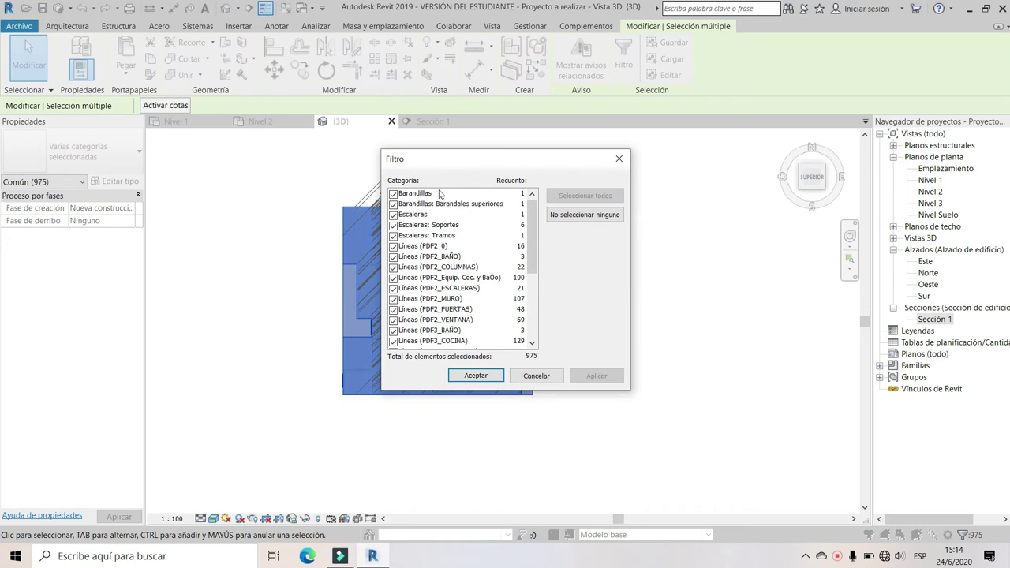
# In the Filtro dialog, uncheck the railing, top rail, stair, stair support and stair run categories
pyautogui.scroll(-4, 418, 253)
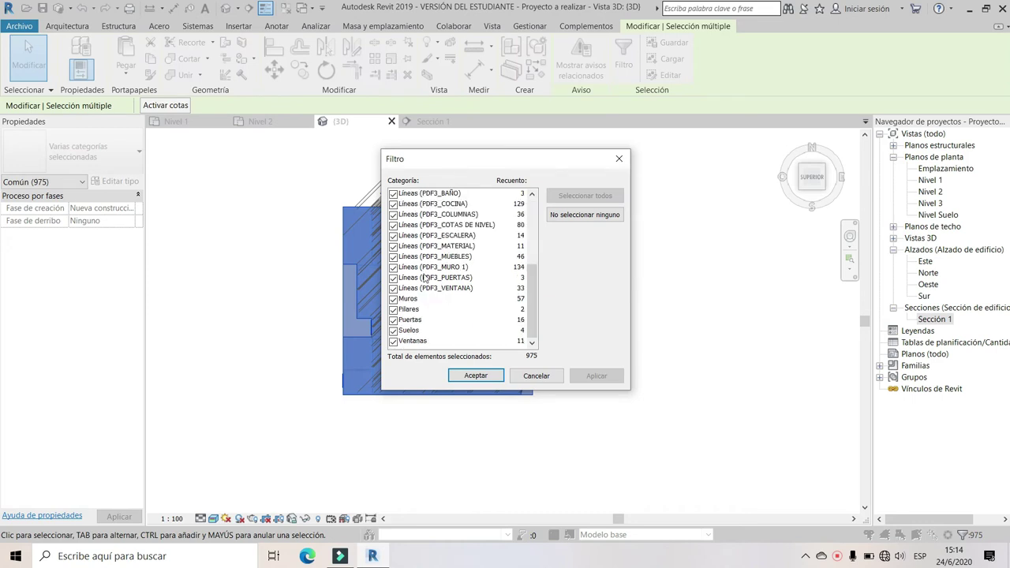
pyautogui.scroll(4, 409, 277)
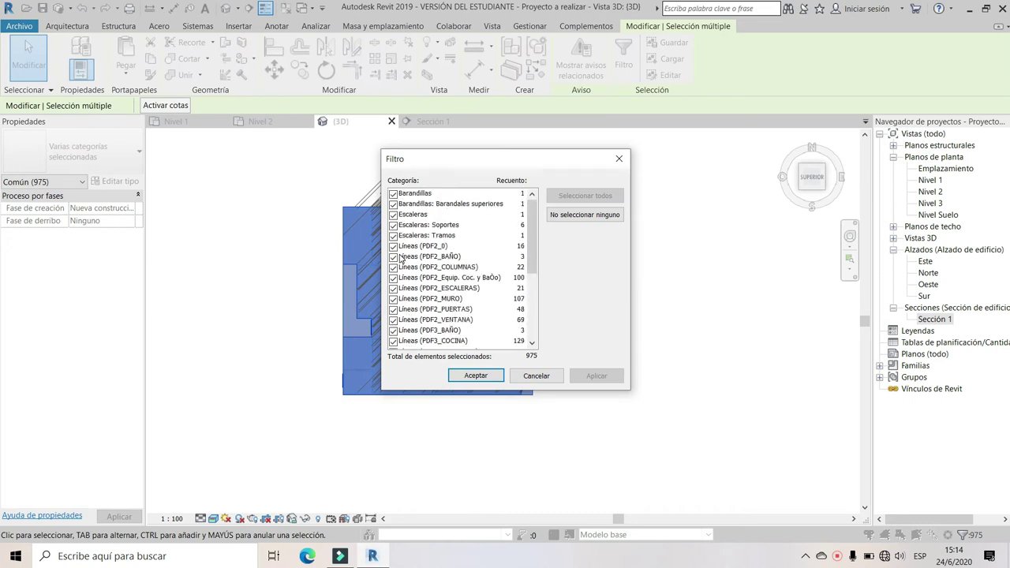
pyautogui.click(402, 214)
pyautogui.click(393, 193)
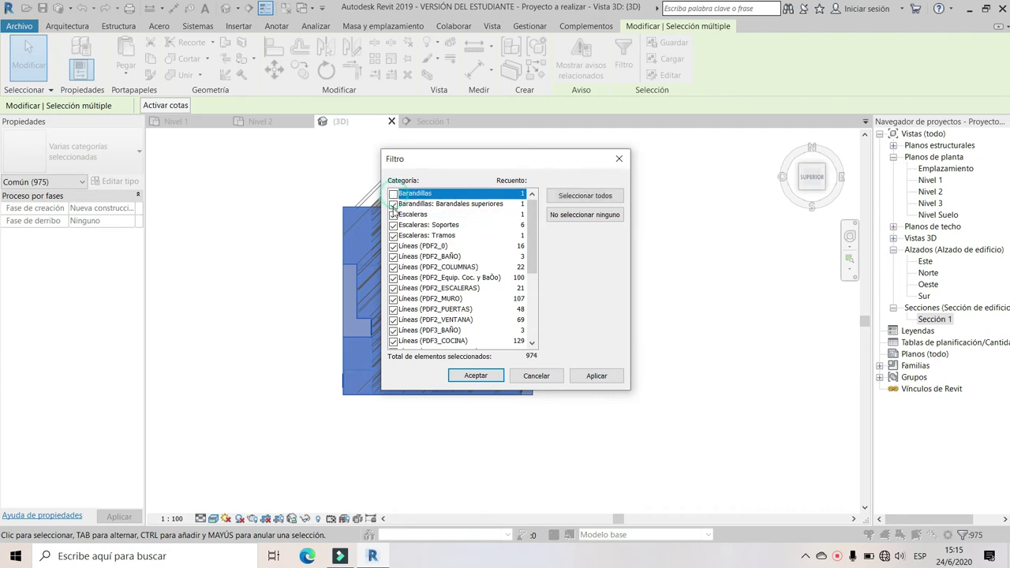
pyautogui.click(393, 204)
pyautogui.click(393, 215)
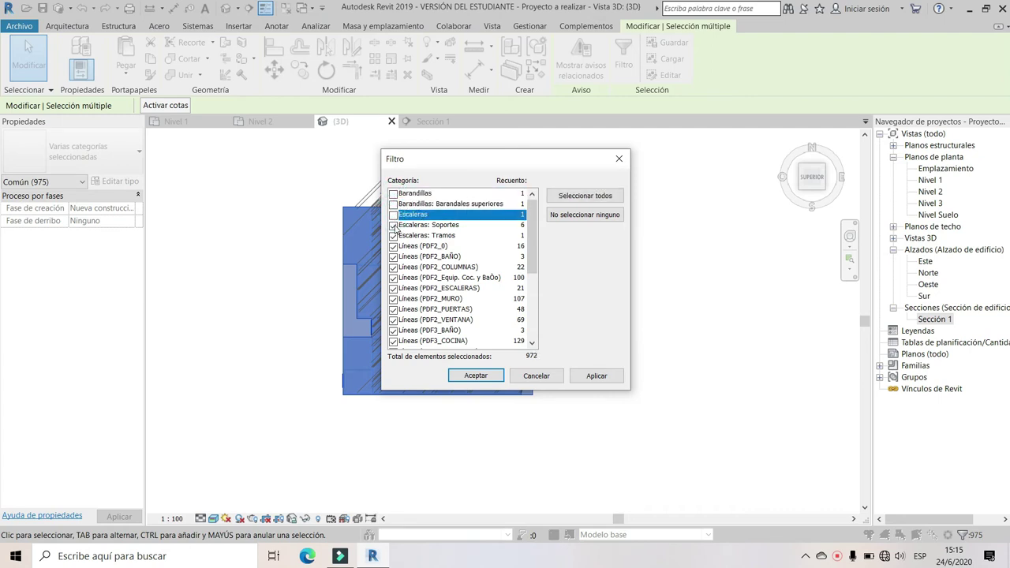
pyautogui.click(393, 225)
pyautogui.click(393, 236)
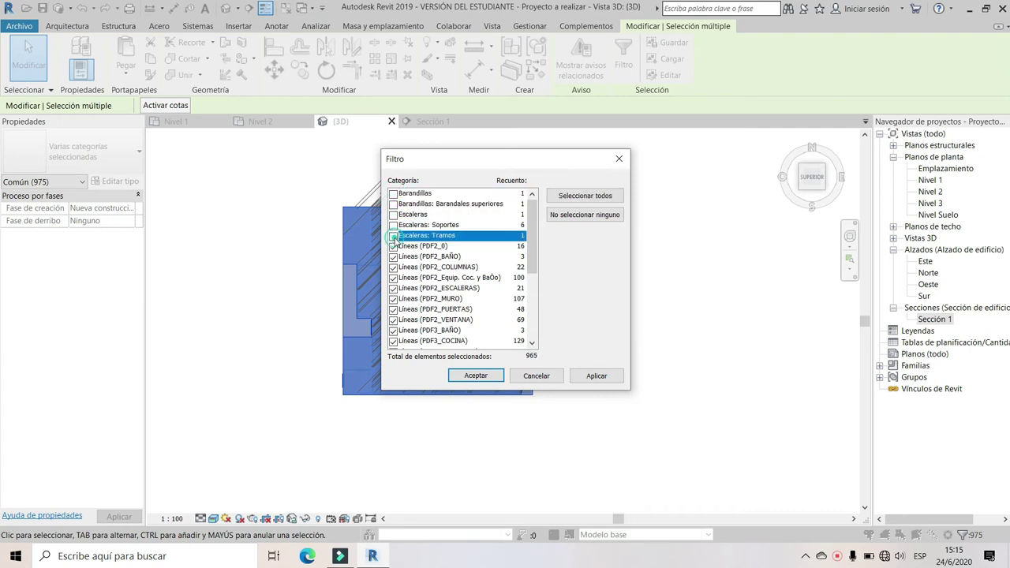
# Uncheck Muros, Pilares, Puertas, Suelos and Ventanas, keeping only the Líneas (PDF) categories
pyautogui.scroll(-2, 456, 293)
pyautogui.scroll(-3, 442, 304)
pyautogui.click(393, 299)
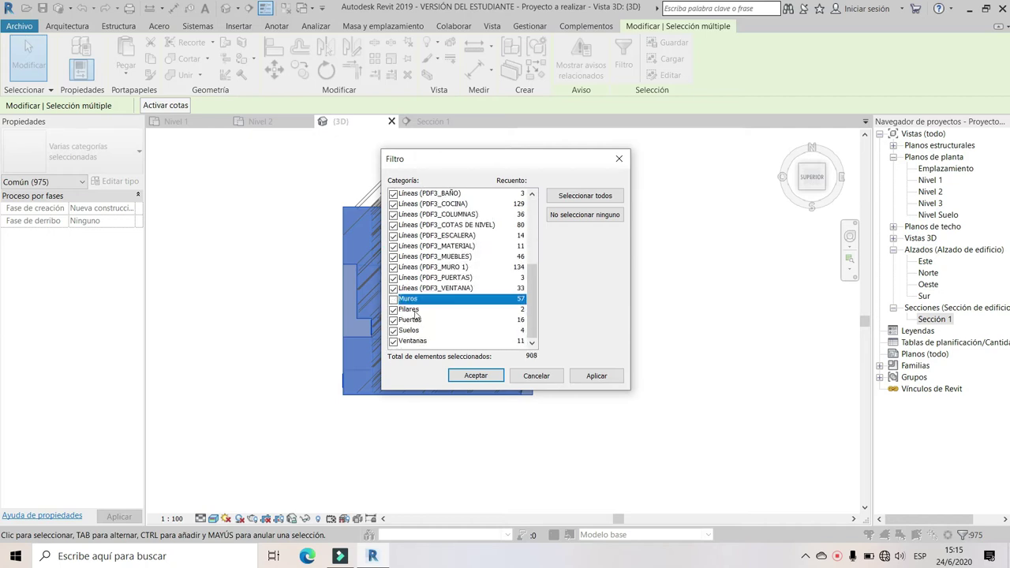
pyautogui.click(393, 310)
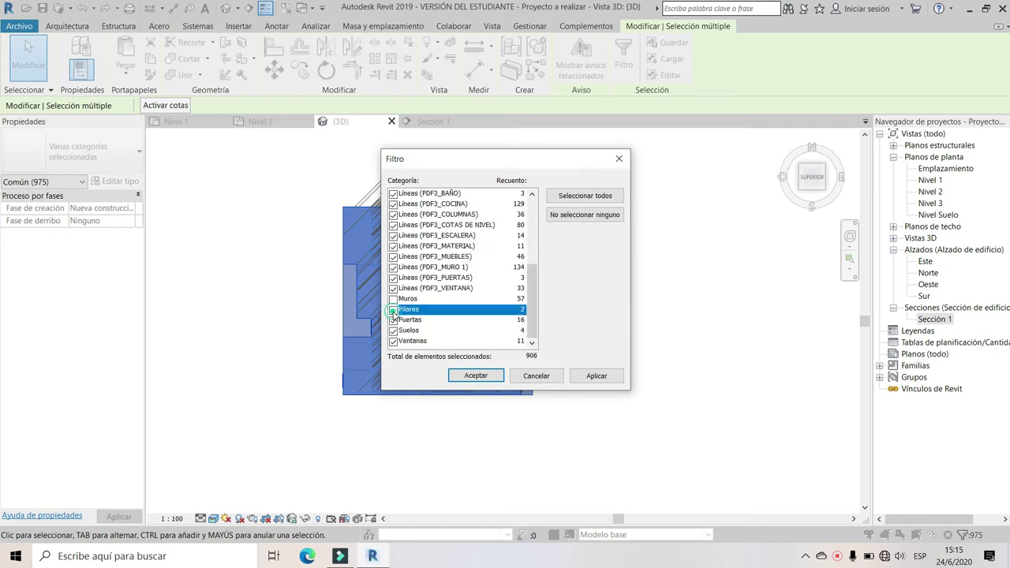
pyautogui.click(393, 319)
pyautogui.click(393, 329)
pyautogui.click(393, 341)
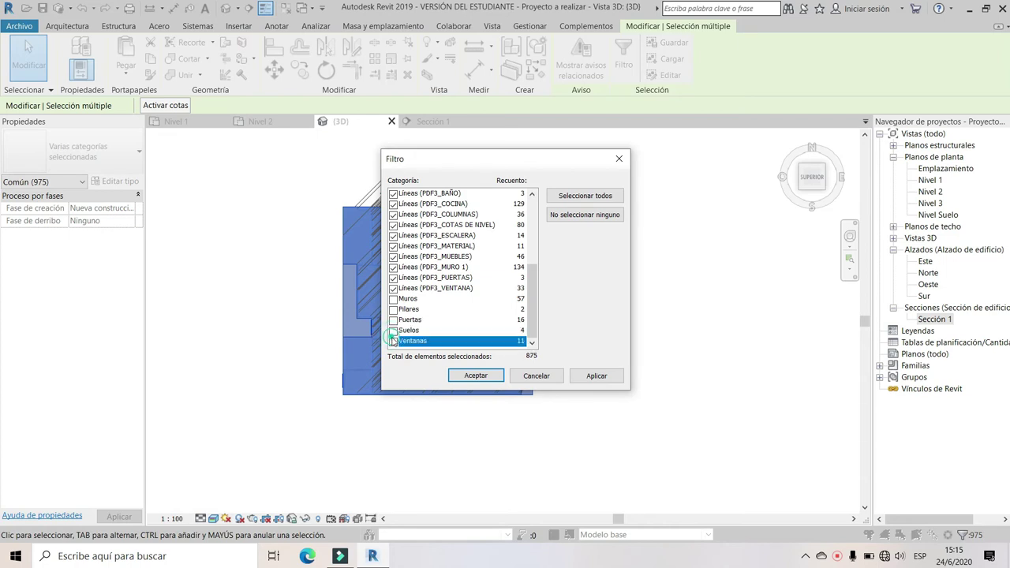
pyautogui.scroll(1, 467, 292)
pyautogui.scroll(4, 468, 289)
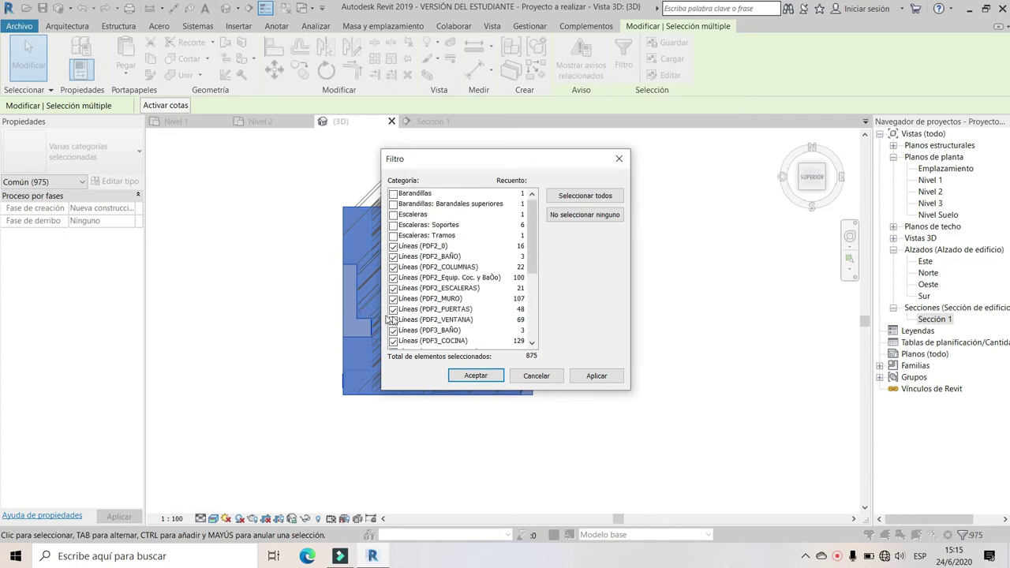
pyautogui.click(477, 377)
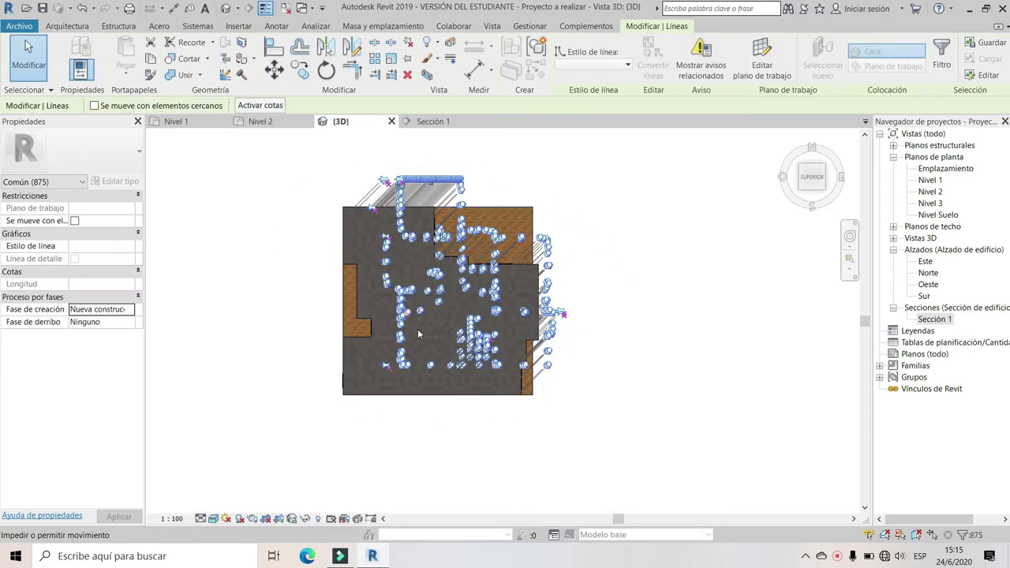
# Hide the selected PDF lines and apply the hiding permanently to the 3D view
pyautogui.click(306, 519)
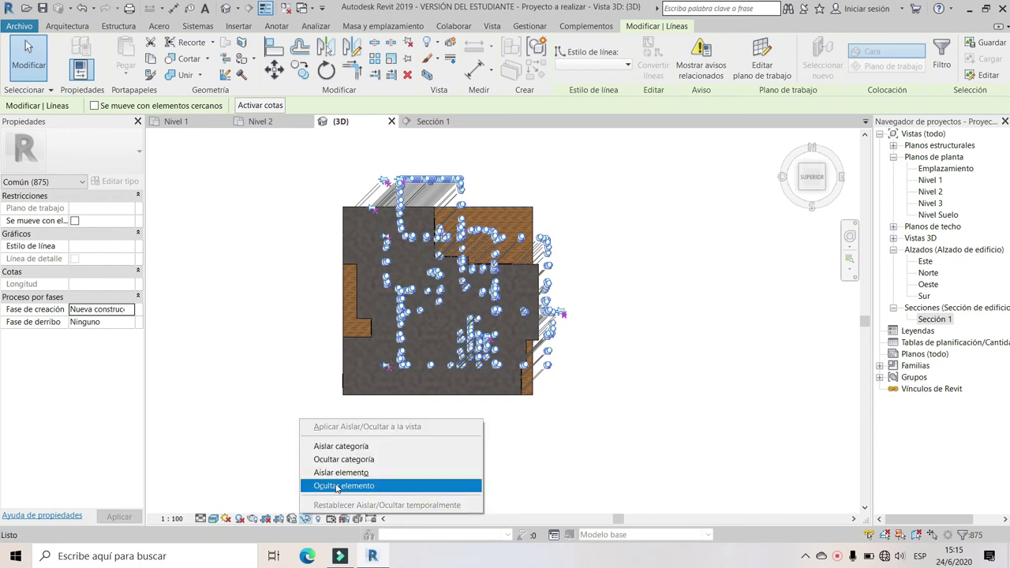
pyautogui.click(337, 486)
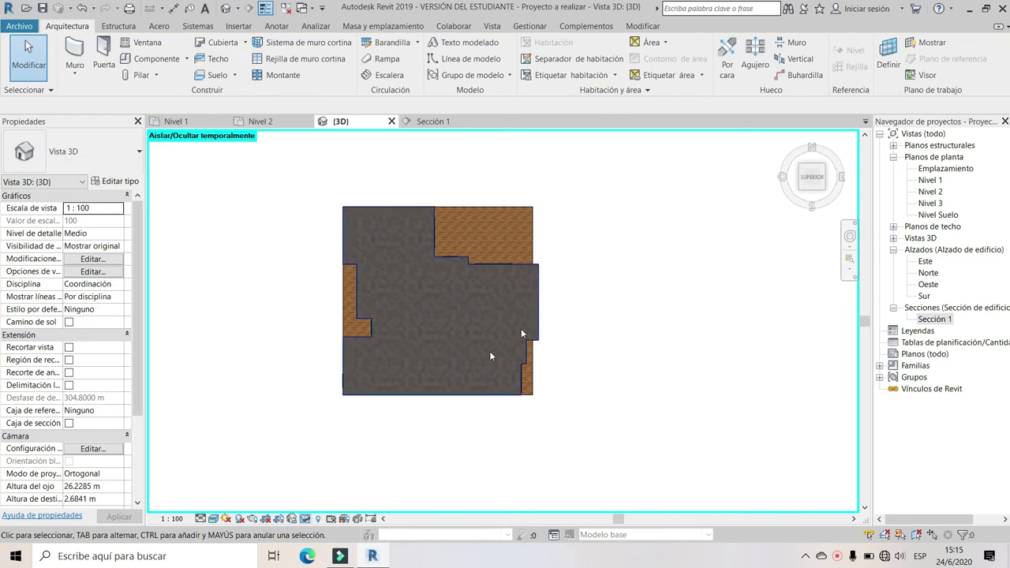
pyautogui.click(306, 518)
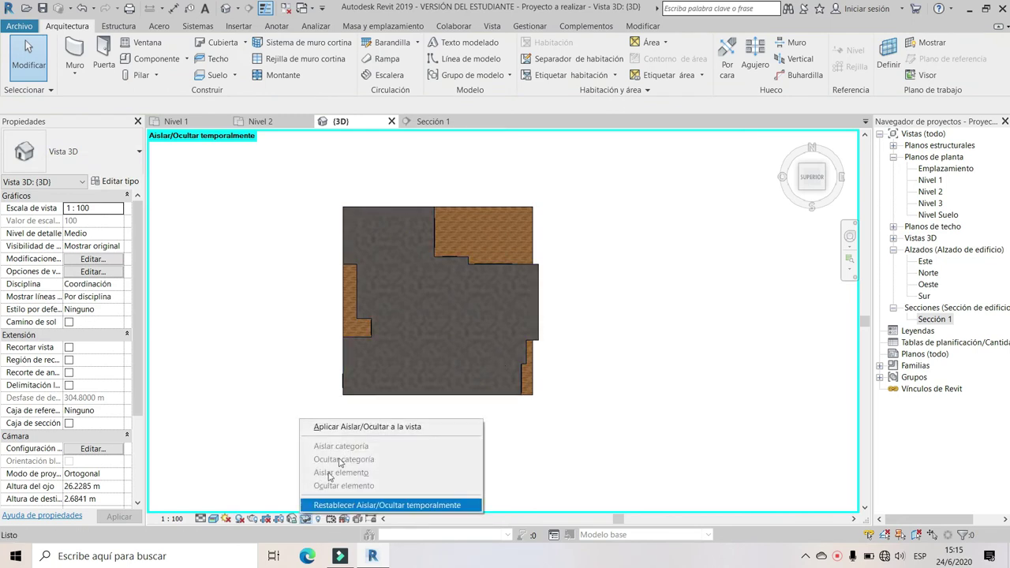
pyautogui.click(338, 427)
pyautogui.moveTo(338, 432)
pyautogui.keyDown('shift'); pyautogui.mouseDown(button='middle')
pyautogui.moveTo(489, 341)
pyautogui.moveTo(513, 371)
pyautogui.mouseUp(button='middle'); pyautogui.keyUp('shift')
pyautogui.scroll(5, 635, 422)
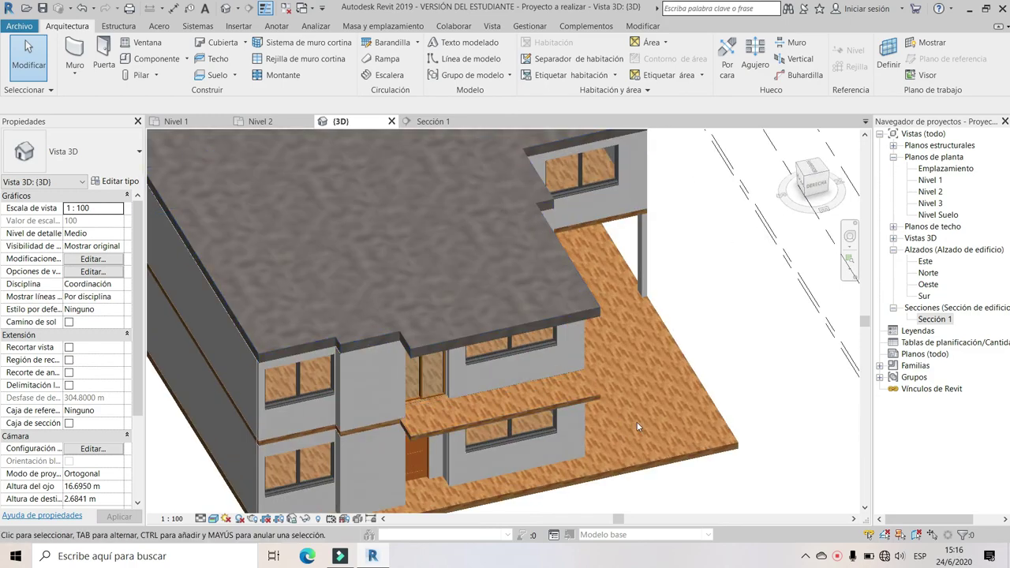
pyautogui.scroll(3, 634, 422)
pyautogui.scroll(-5, 634, 421)
pyautogui.moveTo(635, 421)
pyautogui.keyDown('shift'); pyautogui.mouseDown(button='middle')
pyautogui.moveTo(456, 370)
pyautogui.moveTo(411, 286)
pyautogui.moveTo(414, 304)
pyautogui.moveTo(419, 321)
pyautogui.moveTo(416, 227)
pyautogui.moveTo(403, 316)
pyautogui.mouseUp(button='middle'); pyautogui.keyUp('shift')
pyautogui.scroll(-2, 456, 370)
pyautogui.scroll(2, 416, 227)
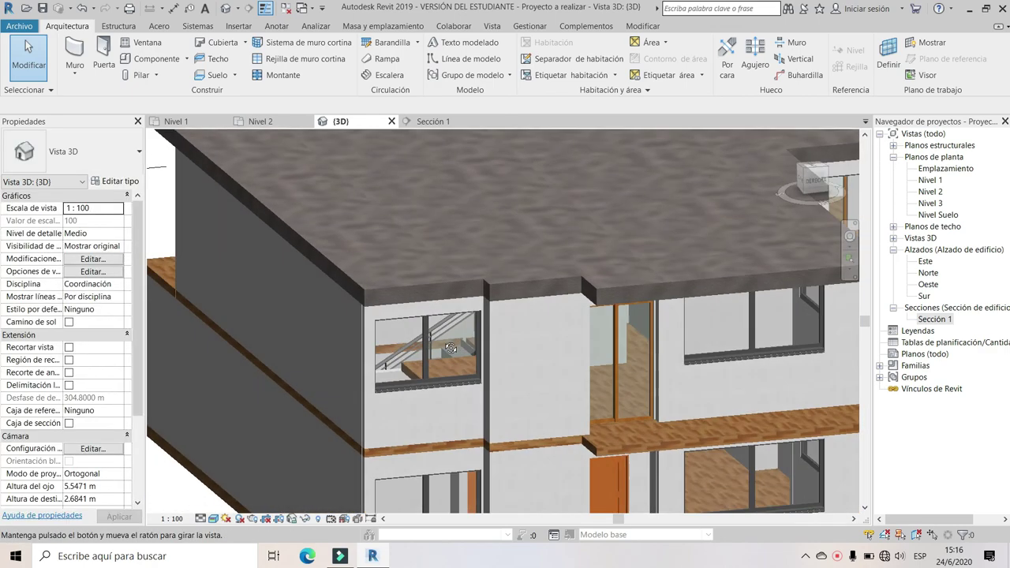
pyautogui.scroll(3, 396, 364)
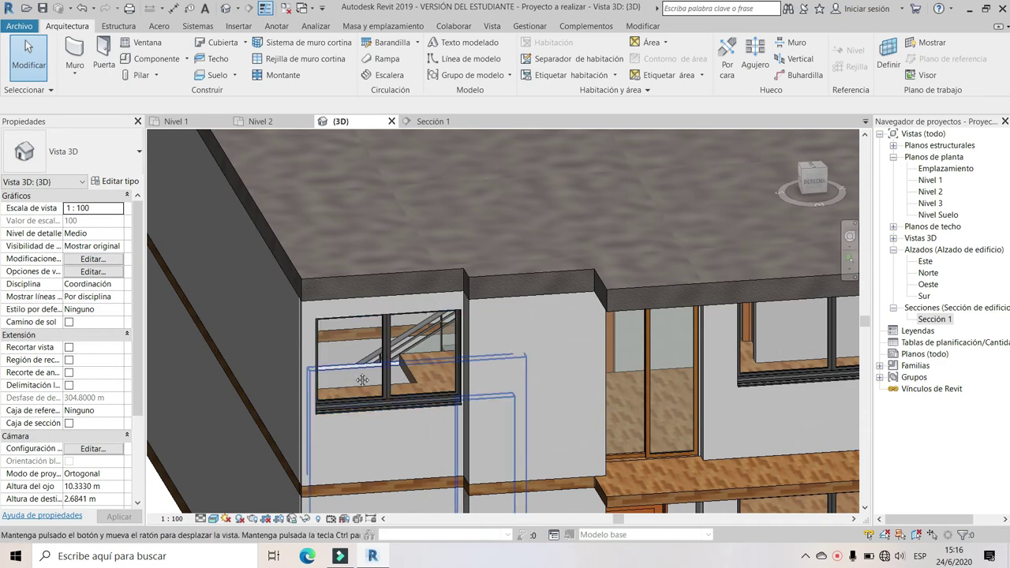
pyautogui.keyDown('shift'); pyautogui.moveTo(354, 374); pyautogui.dragTo(361, 384, button='middle'); pyautogui.keyUp('shift')
pyautogui.scroll(3, 349, 370)
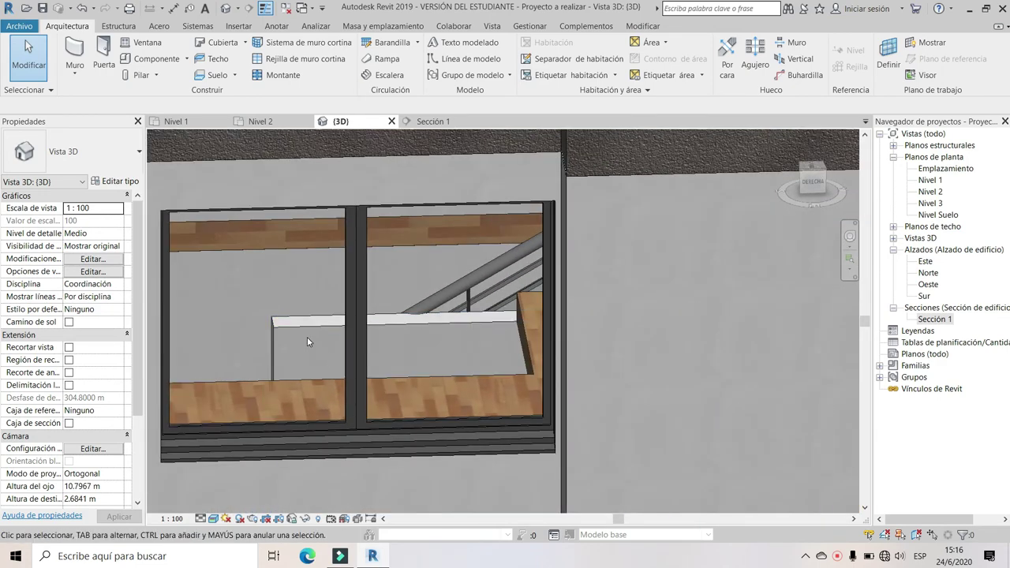
pyautogui.click(308, 328)
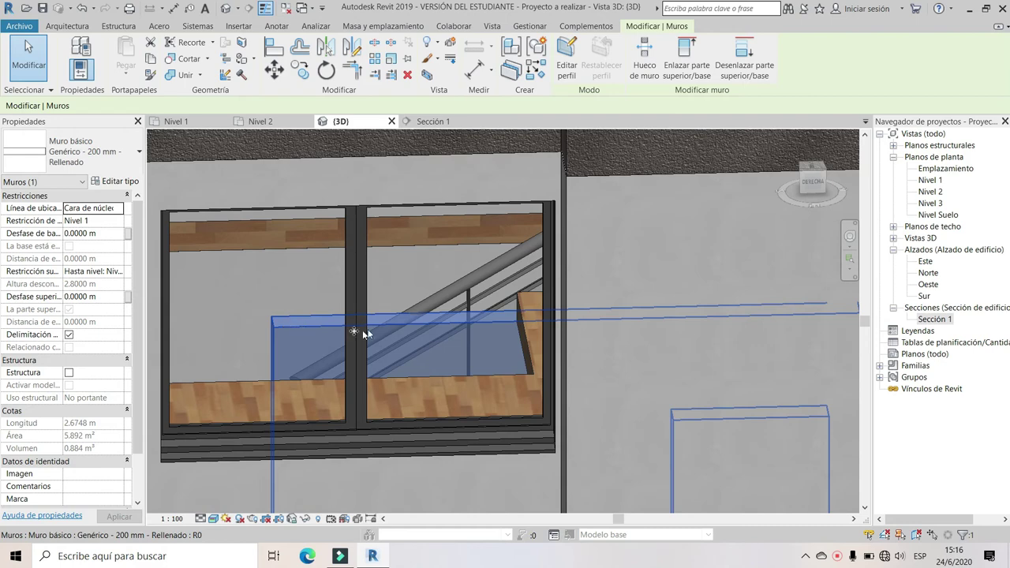
pyautogui.scroll(-3, 363, 335)
pyautogui.scroll(-1, 379, 379)
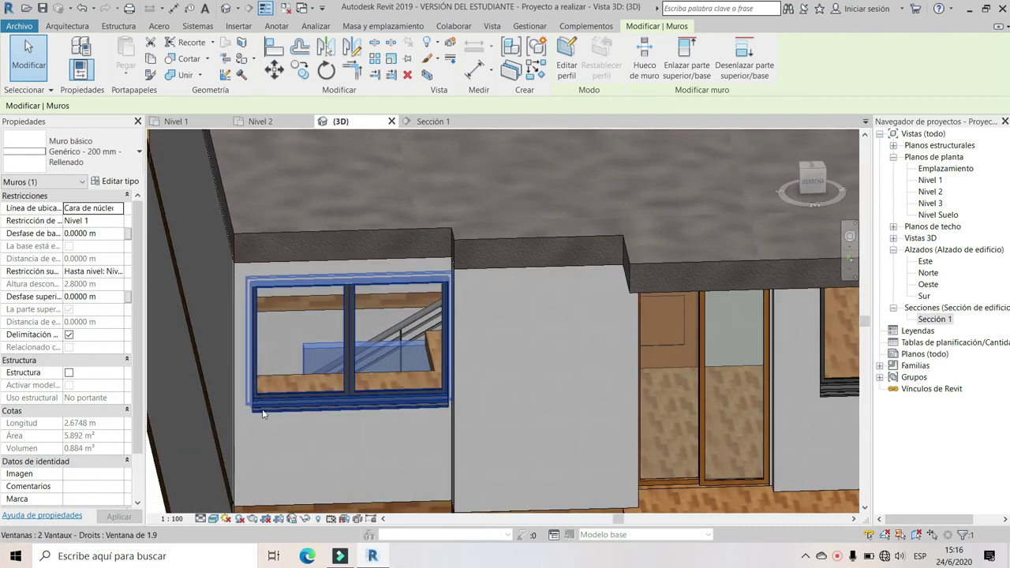
pyautogui.press('Escape')
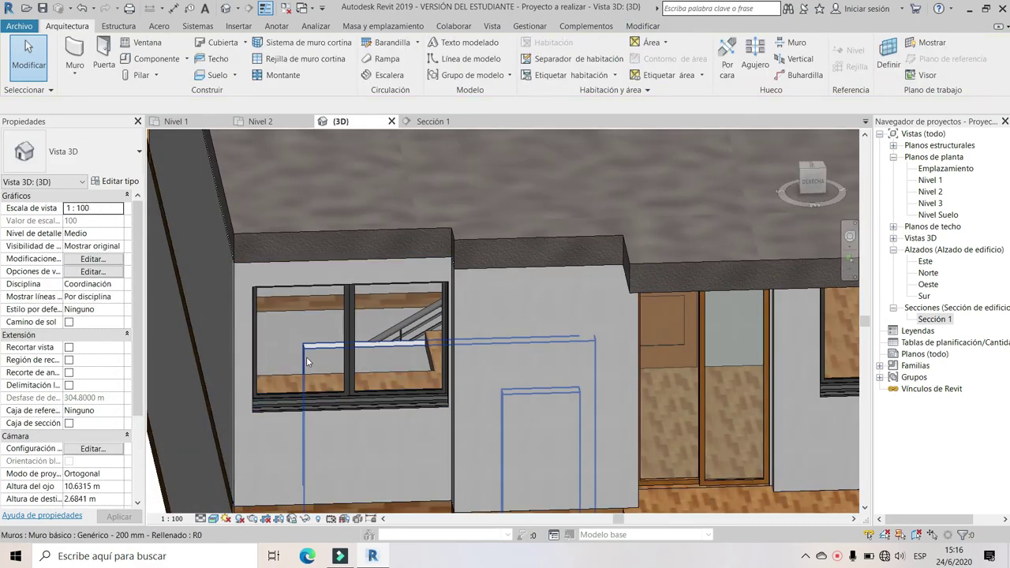
pyautogui.scroll(2, 312, 358)
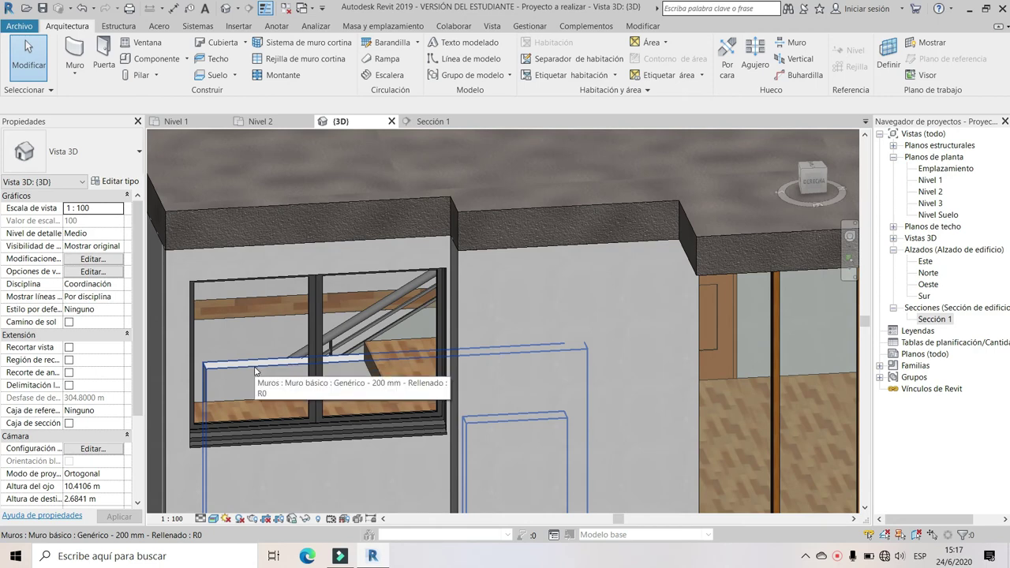
pyautogui.scroll(1, 332, 336)
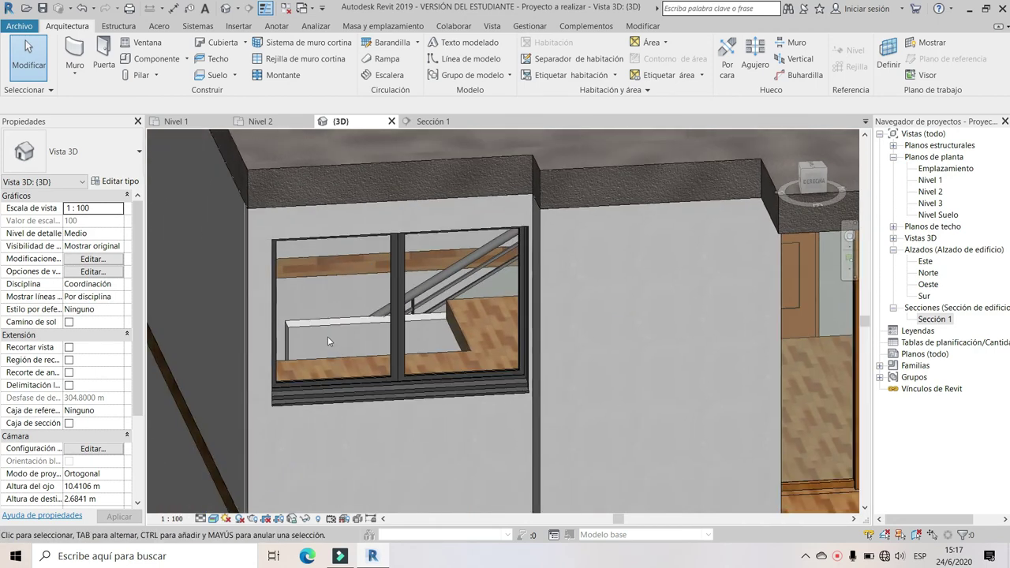
pyautogui.scroll(1, 327, 340)
pyautogui.scroll(-2, 327, 339)
pyautogui.scroll(-2, 395, 355)
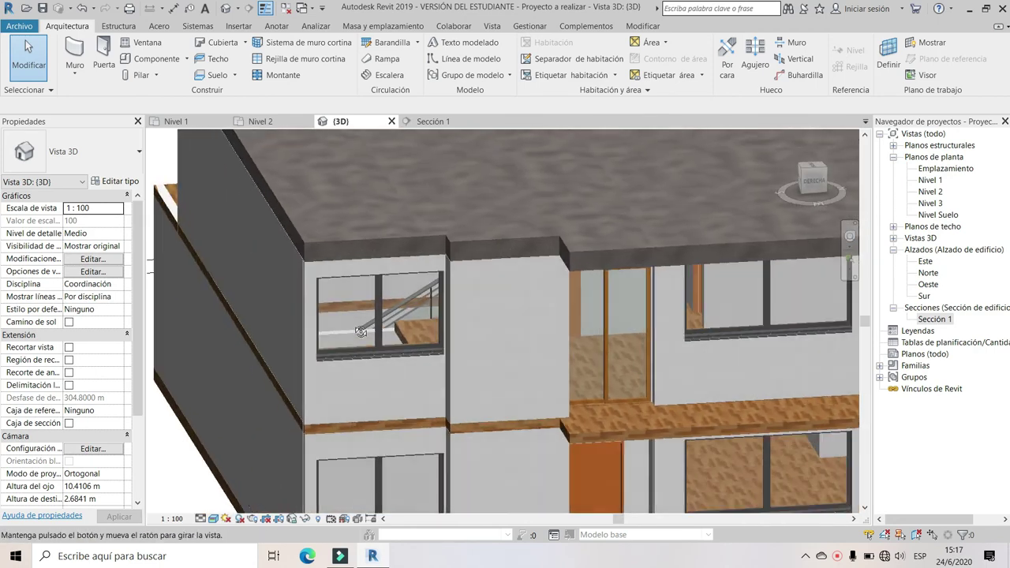
pyautogui.keyDown('shift'); pyautogui.moveTo(447, 366); pyautogui.dragTo(344, 340, button='middle'); pyautogui.keyUp('shift')
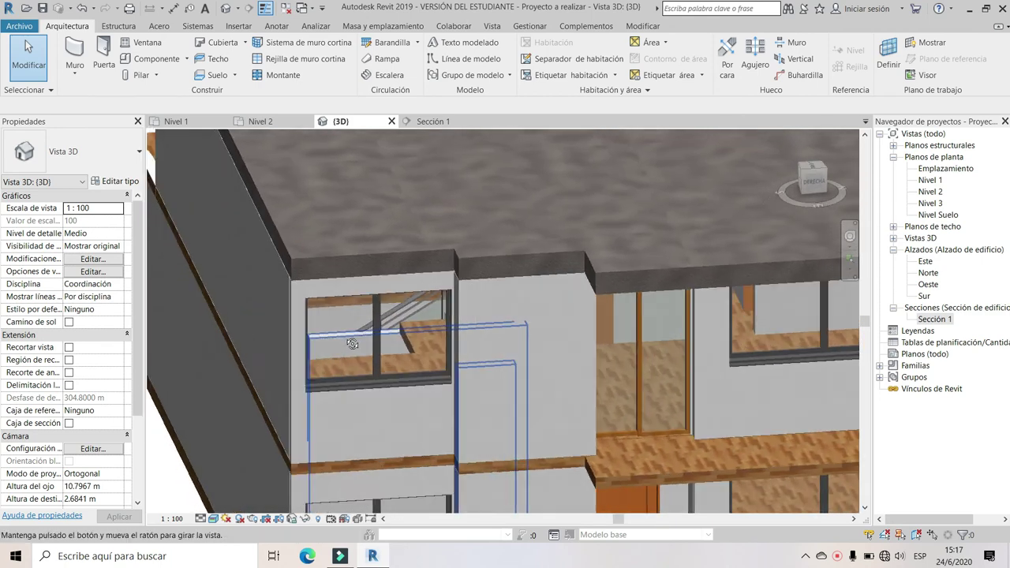
pyautogui.scroll(1, 341, 340)
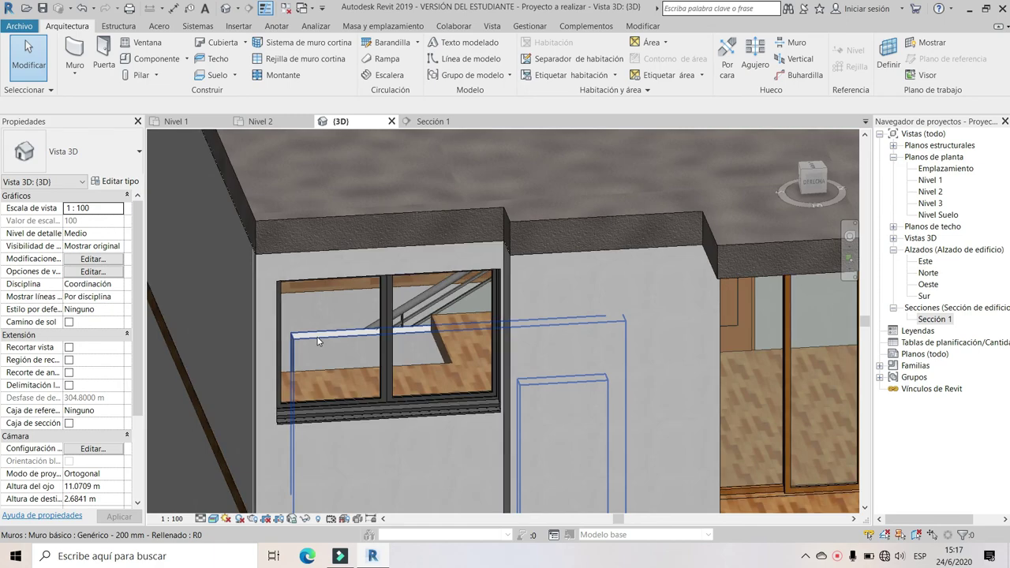
pyautogui.scroll(-3, 324, 347)
pyautogui.scroll(-3, 340, 363)
pyautogui.scroll(-2, 355, 377)
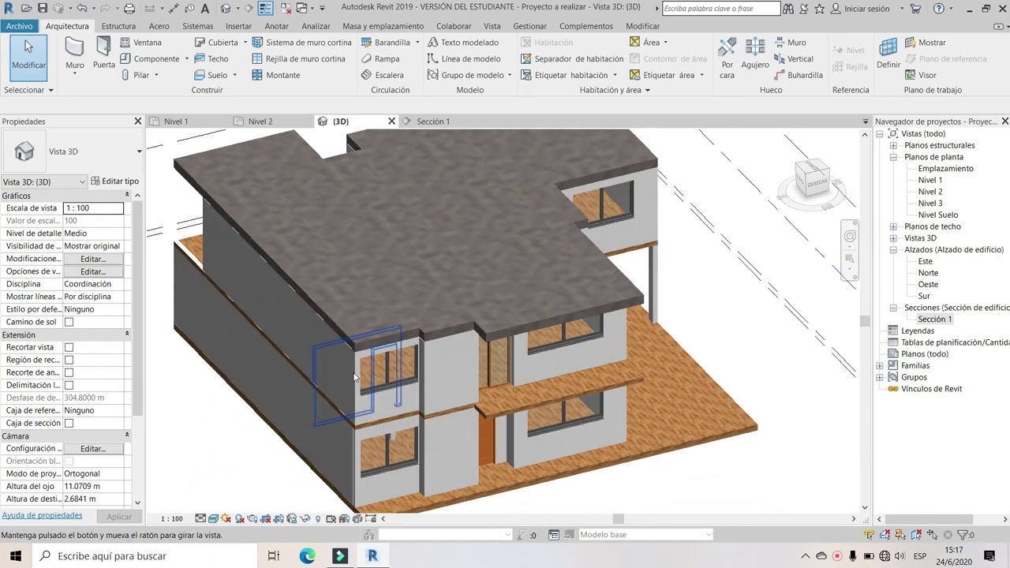
# In the Nivel 1 plan, delete the existing Sección 1 section and its view
pyautogui.click(192, 122)
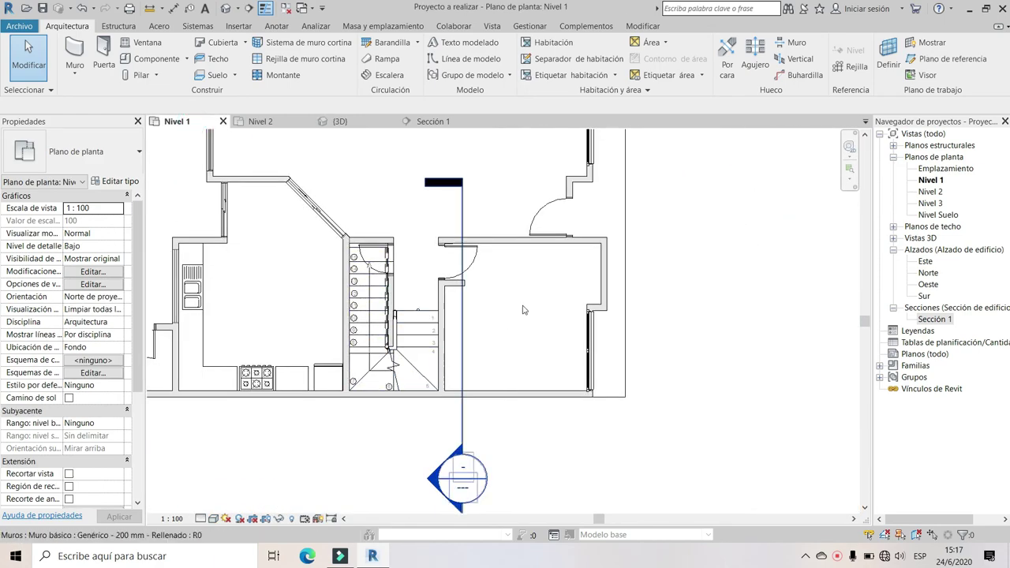
pyautogui.click(462, 340)
pyautogui.scroll(-3, 449, 341)
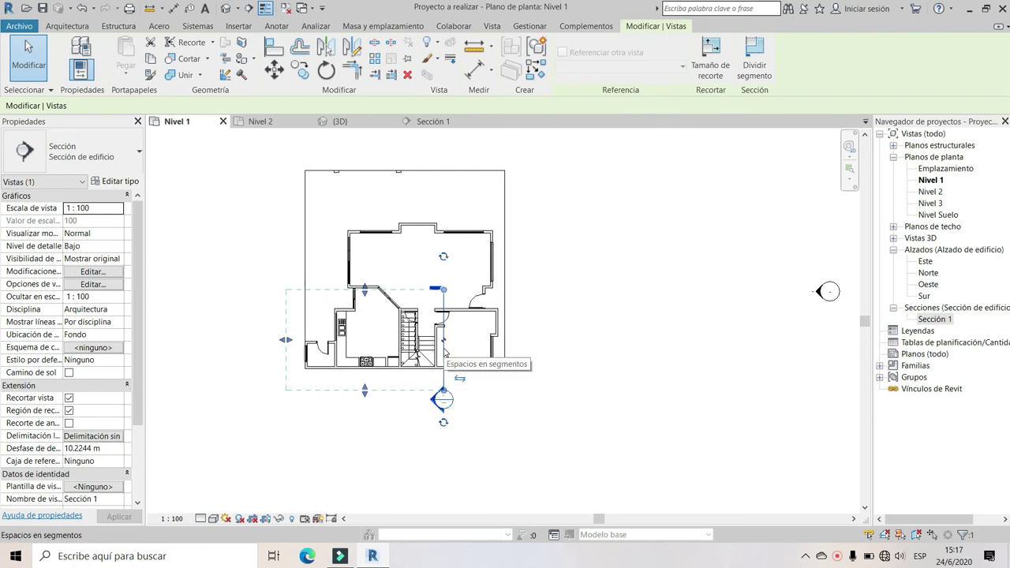
pyautogui.press('Delete')
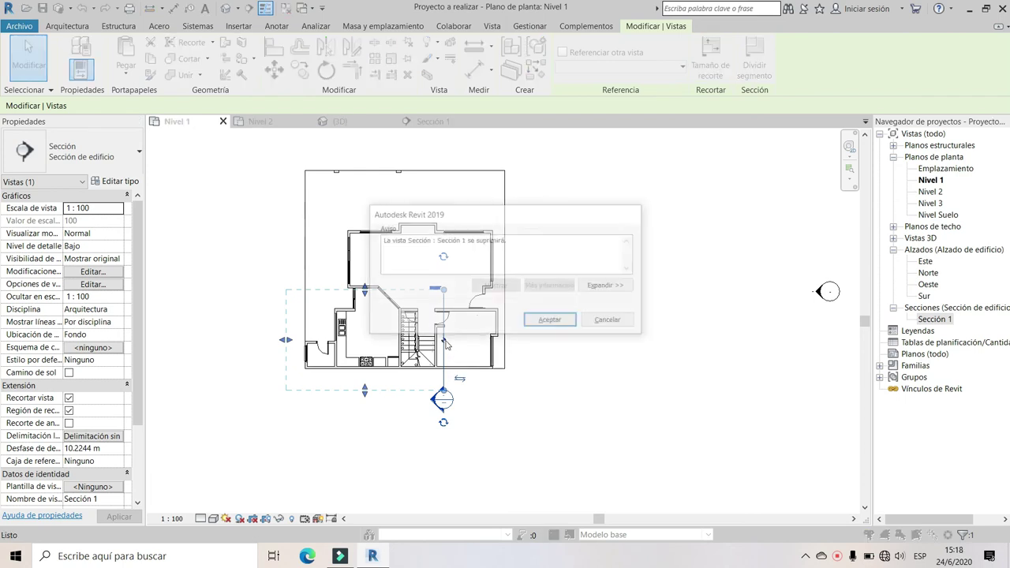
pyautogui.click(549, 322)
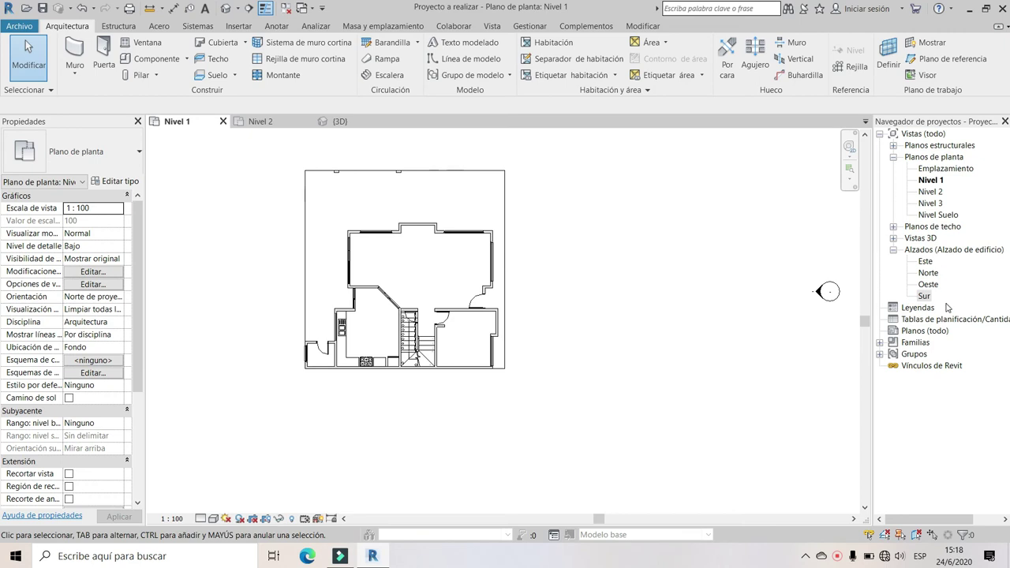
# Draw a new north–south section line across the plan near the stair
pyautogui.moveTo(442, 195); pyautogui.dragTo(458, 237, button='middle')
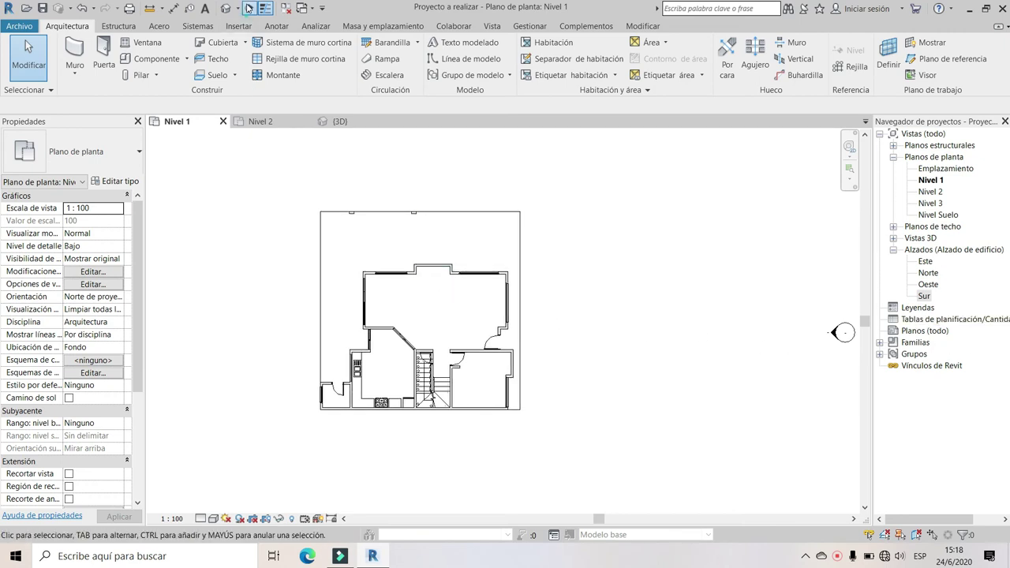
pyautogui.click(250, 8)
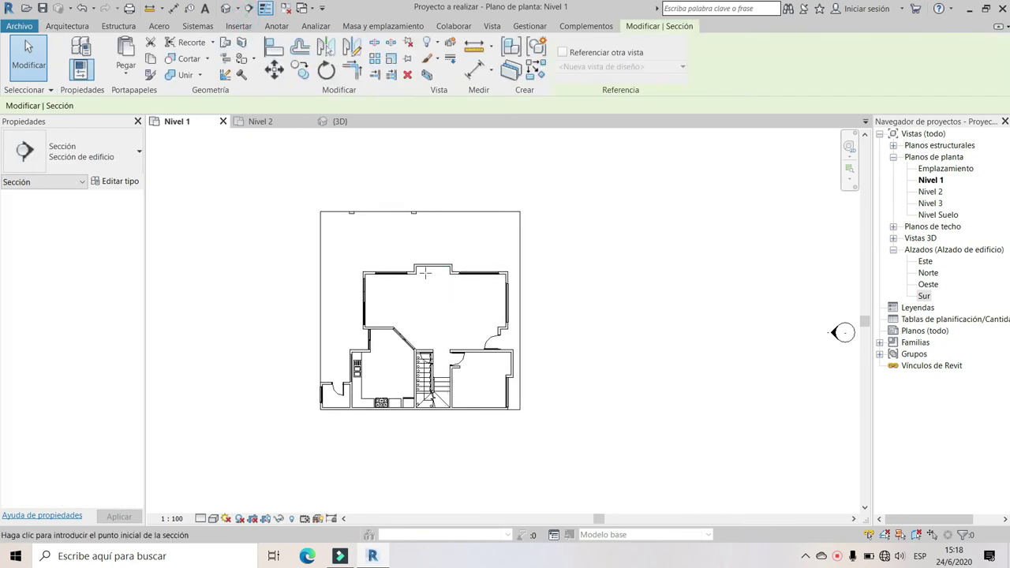
pyautogui.click(449, 180)
pyautogui.click(446, 442)
pyautogui.press('Escape')
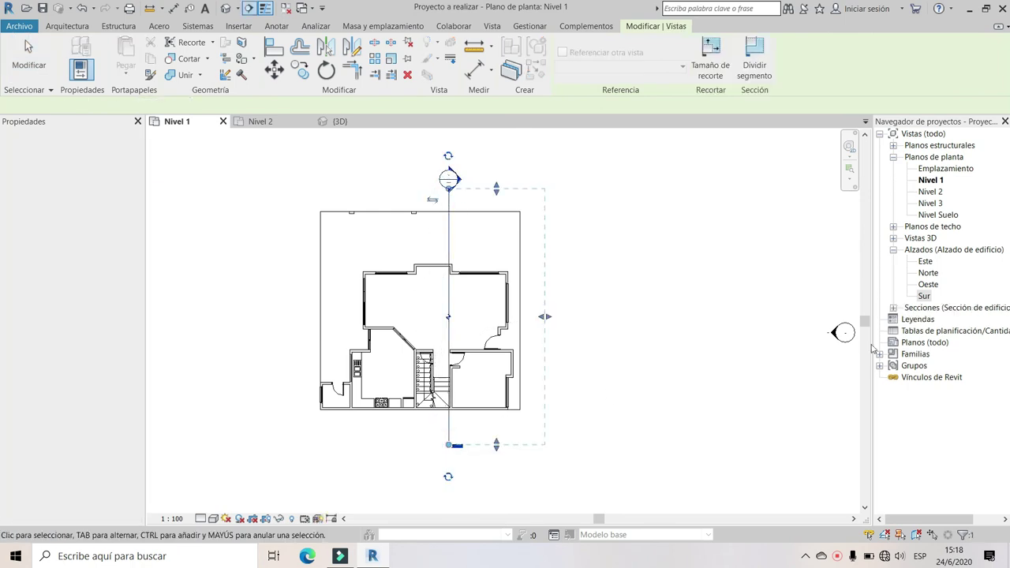
# Open the new Sección 1 view from the browser, close it, then select its section line
pyautogui.doubleClick(925, 309)
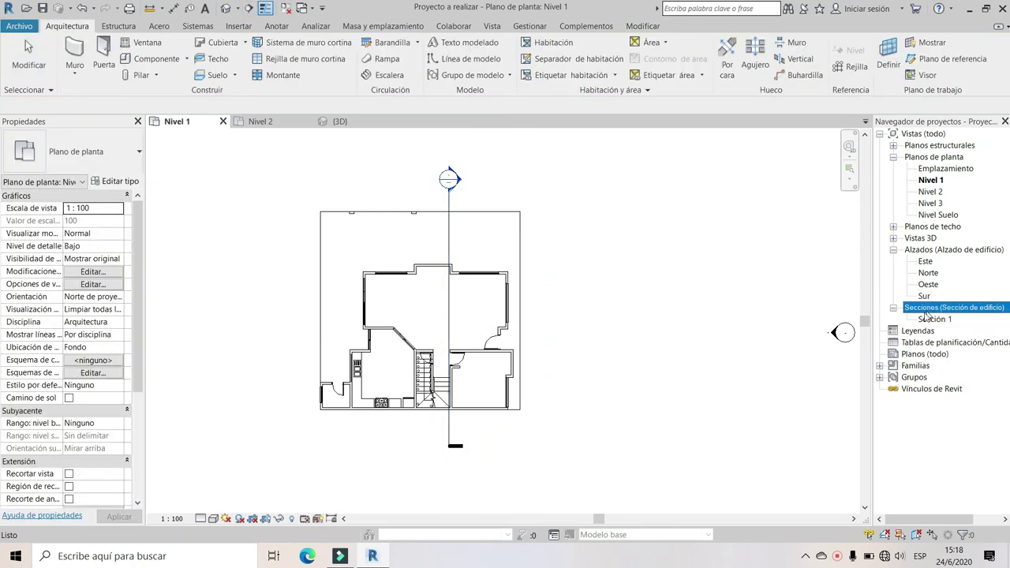
pyautogui.doubleClick(931, 319)
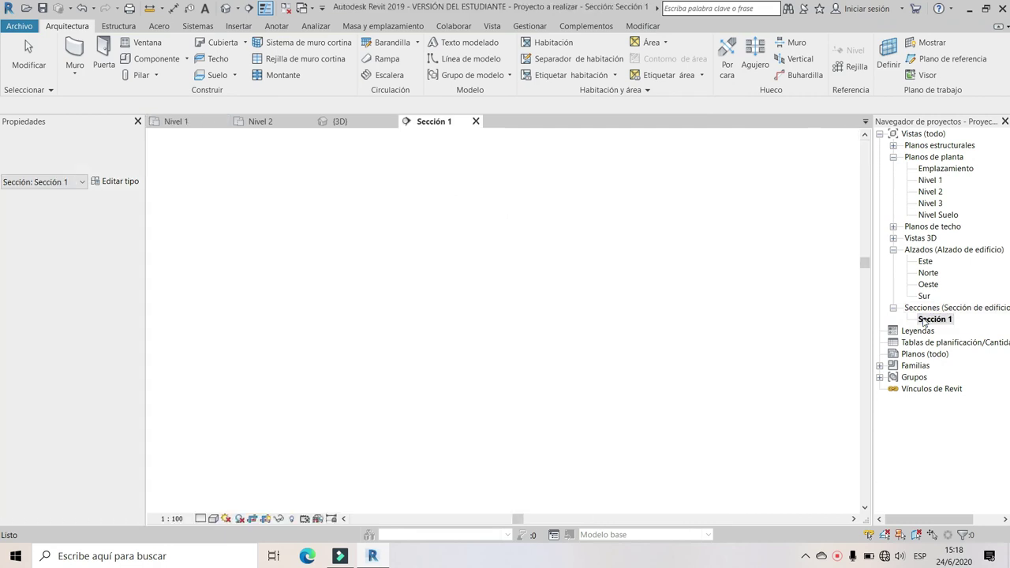
pyautogui.click(475, 120)
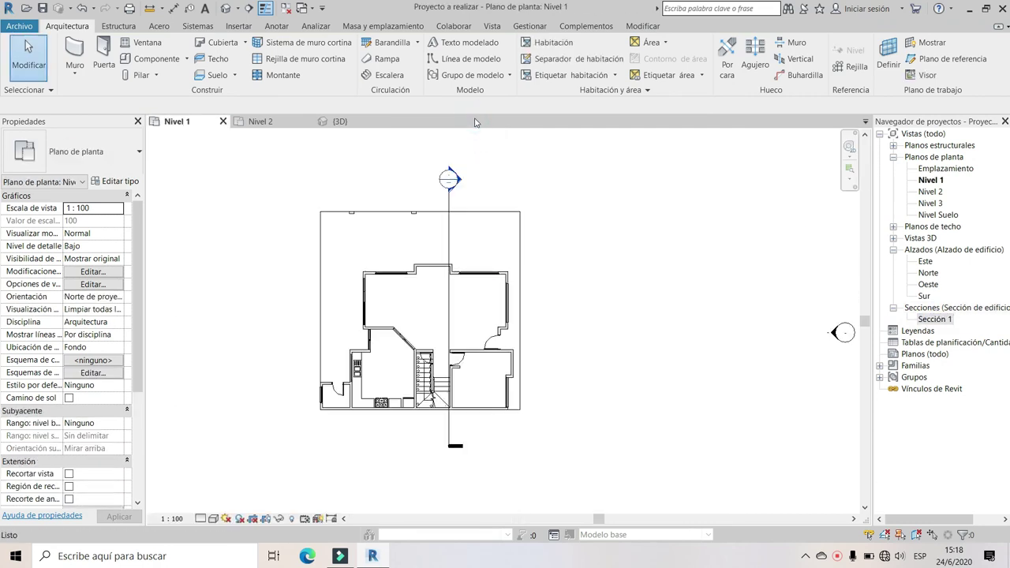
pyautogui.click(450, 237)
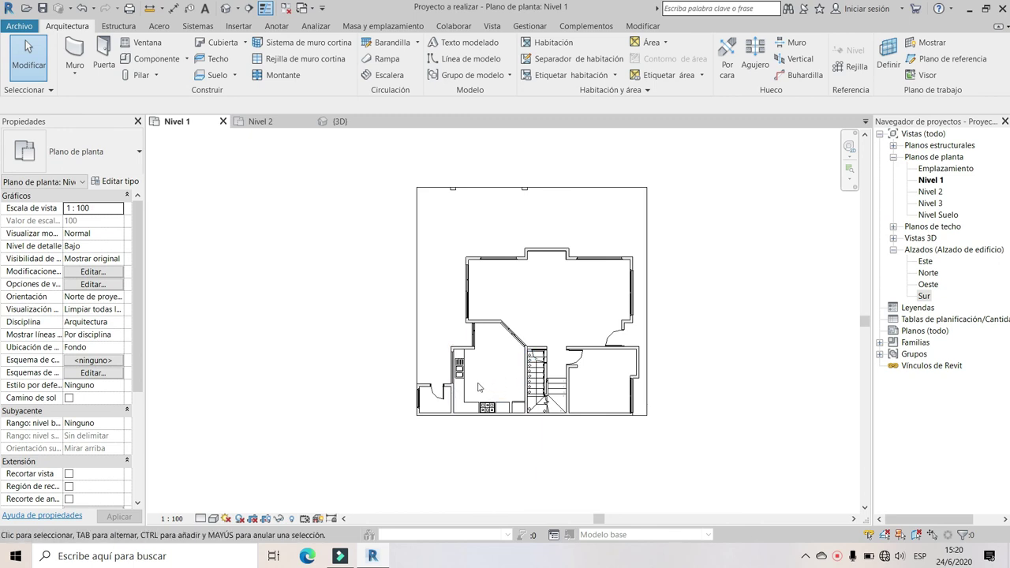
# Review the stair in the Nivel 2 plan, then return to the Nivel 1 floor plan
pyautogui.click(267, 120)
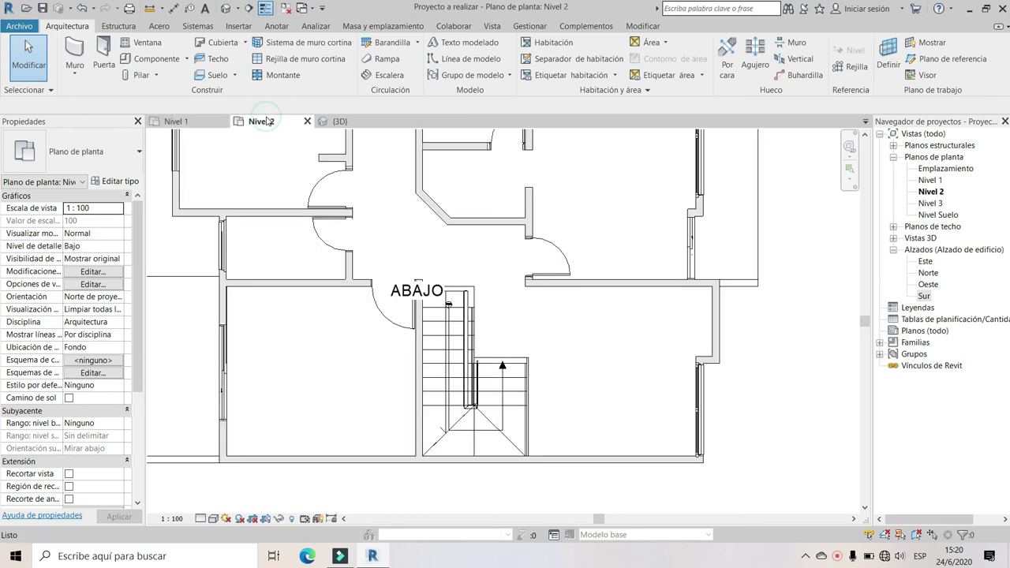
pyautogui.scroll(-3, 371, 311)
pyautogui.moveTo(372, 296); pyautogui.dragTo(376, 317, button='middle')
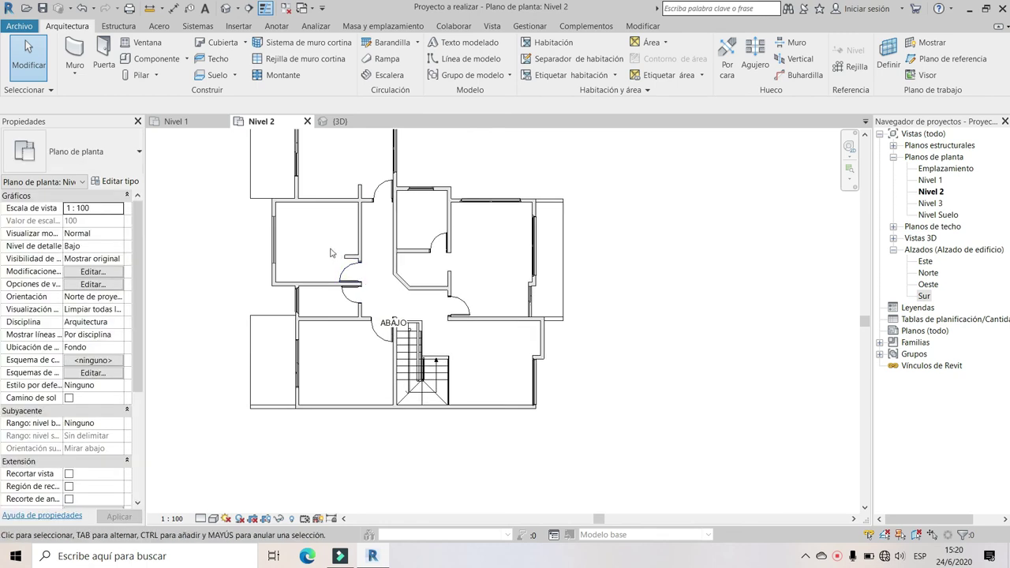
pyautogui.scroll(-1, 334, 252)
pyautogui.moveTo(336, 237); pyautogui.dragTo(347, 267, button='middle')
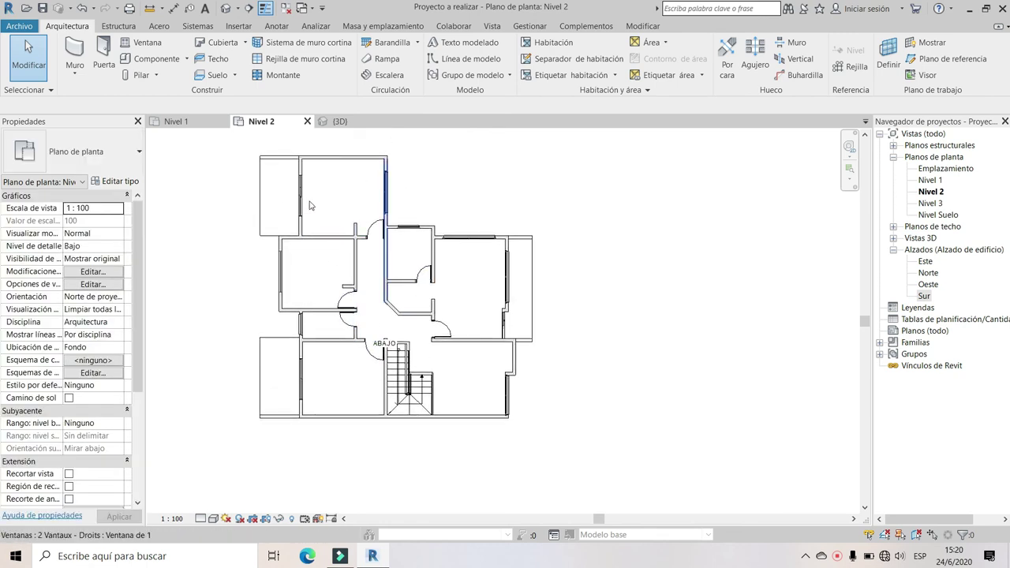
pyautogui.click(158, 121)
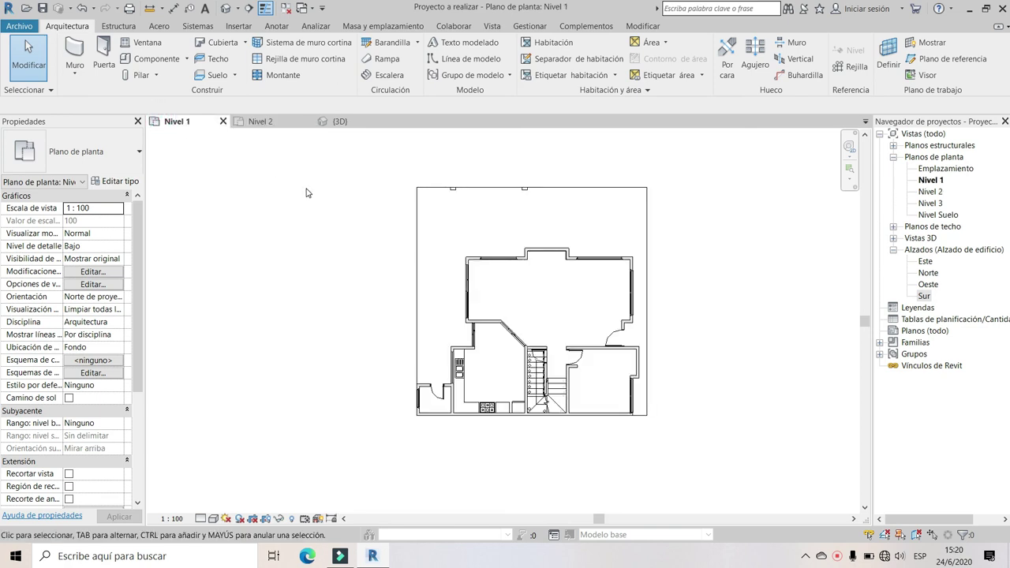